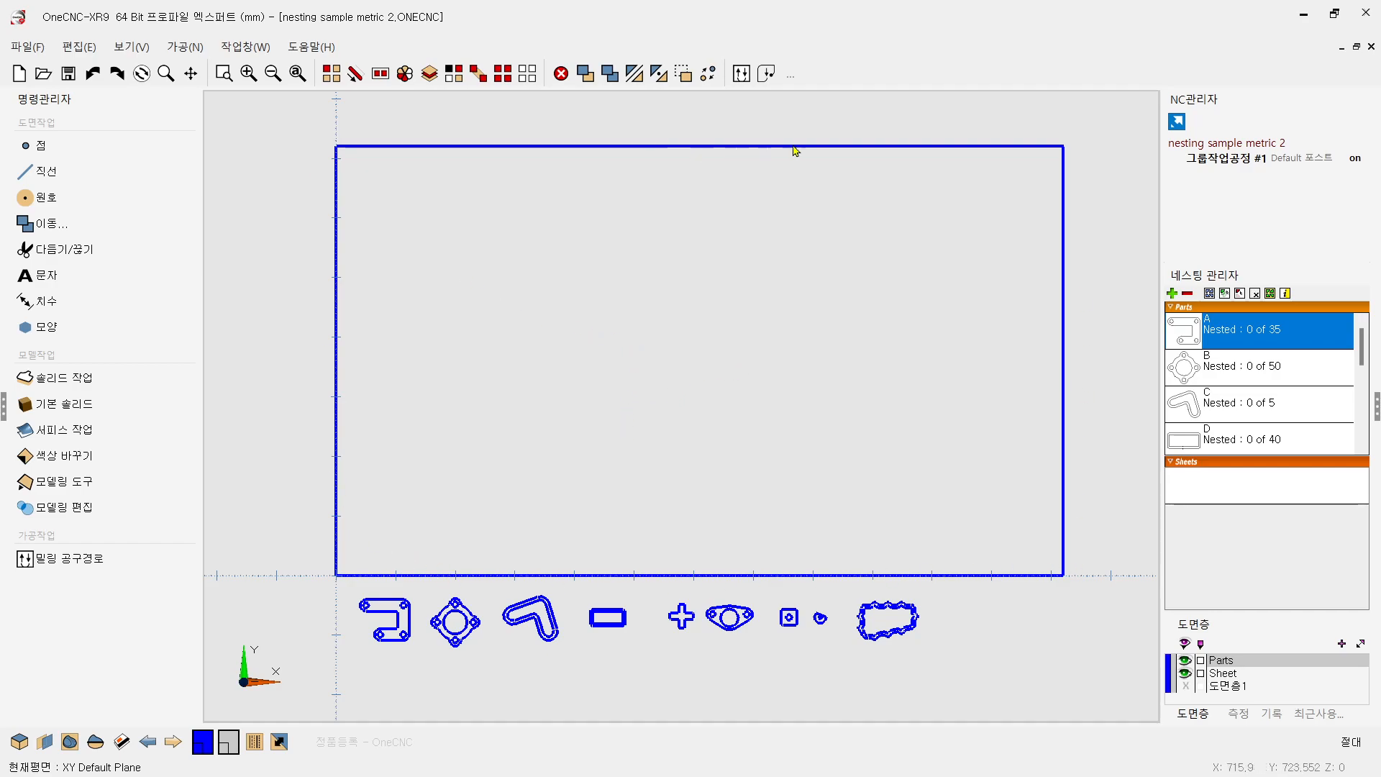
- Measure the sheet's width and height as the spacing between its opposite parallel edges
click(1238, 714)
click(1192, 642)
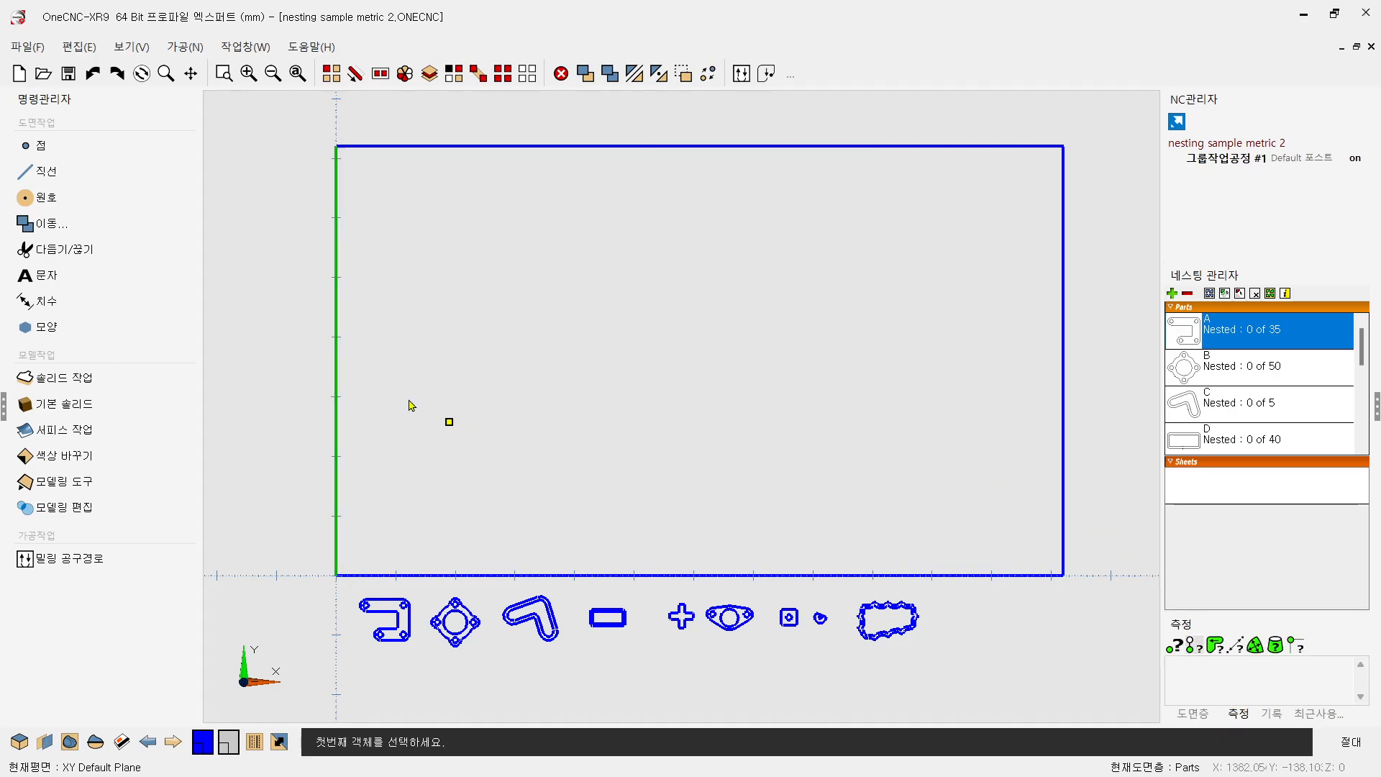
click(353, 382)
click(943, 429)
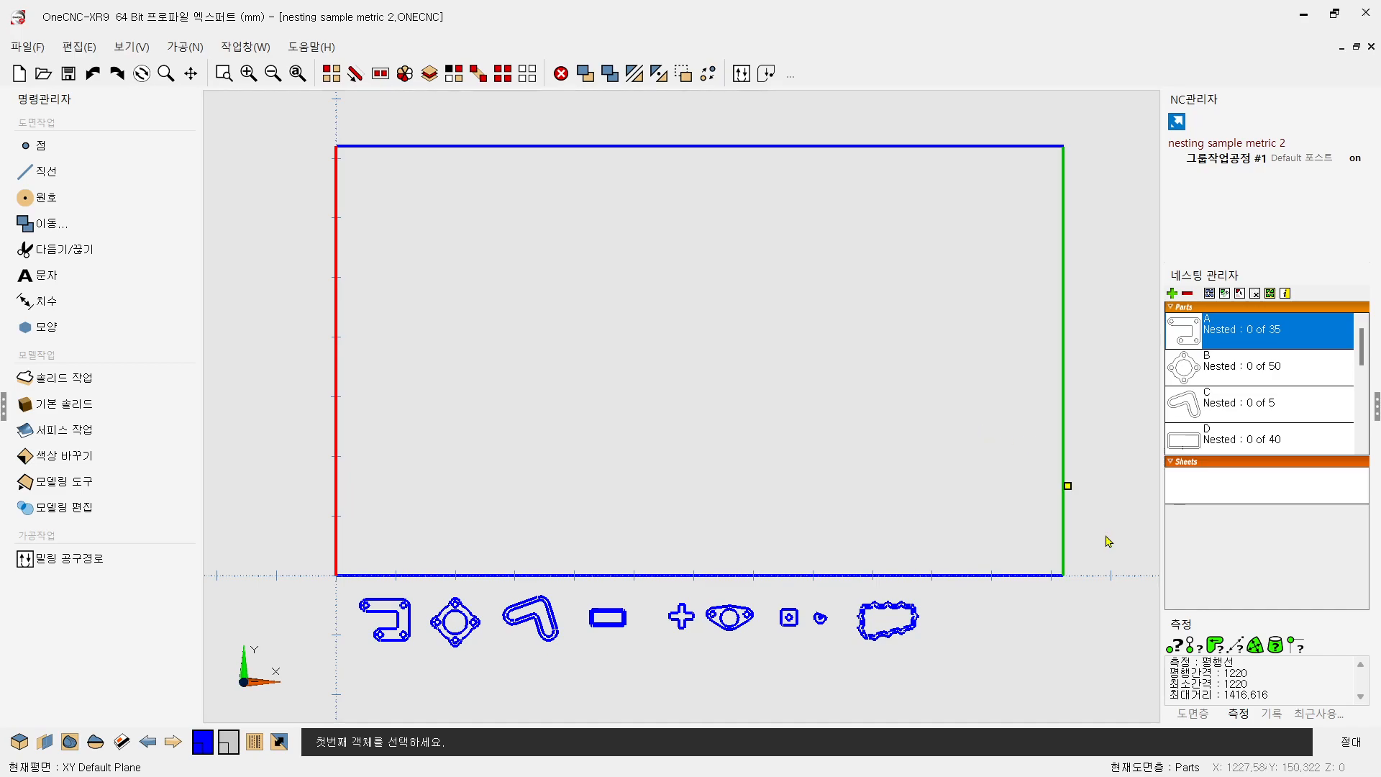
click(796, 575)
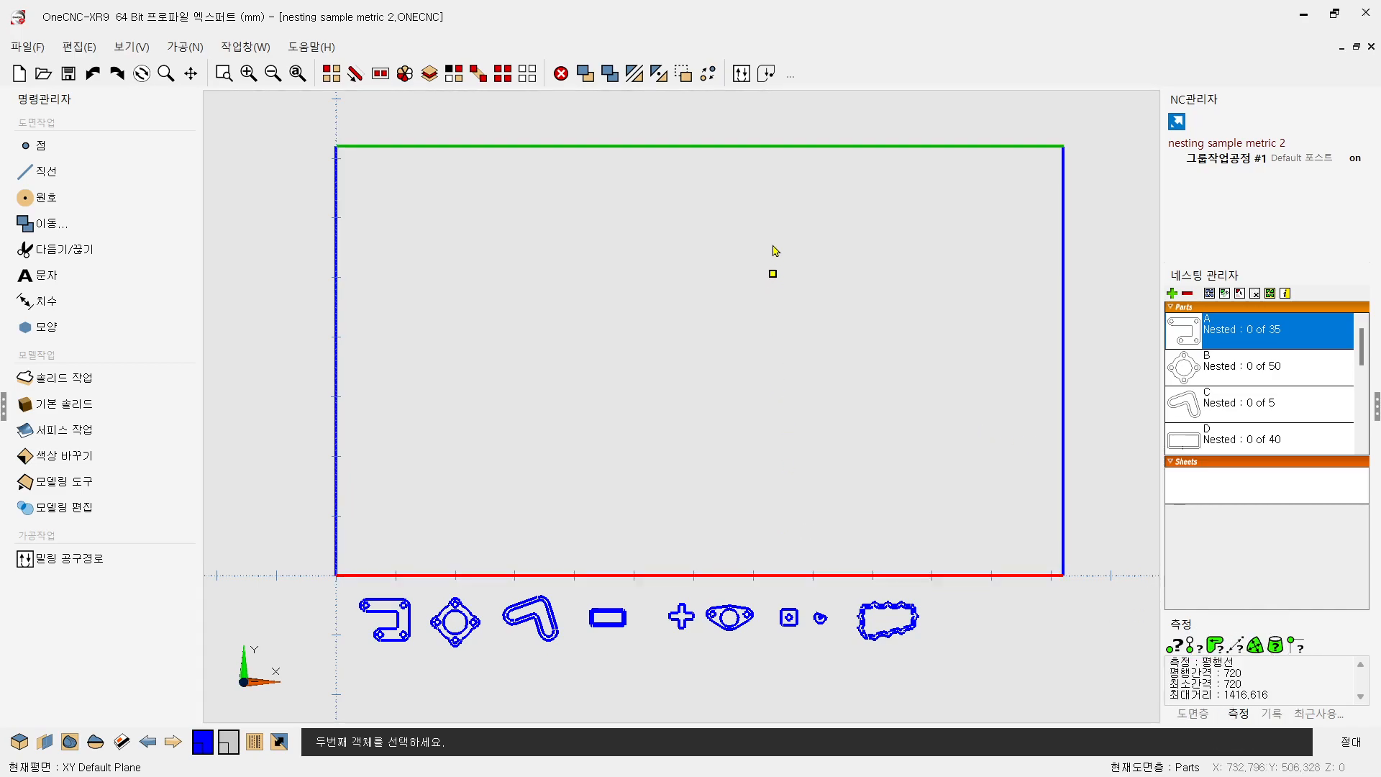
click(759, 147)
click(1228, 675)
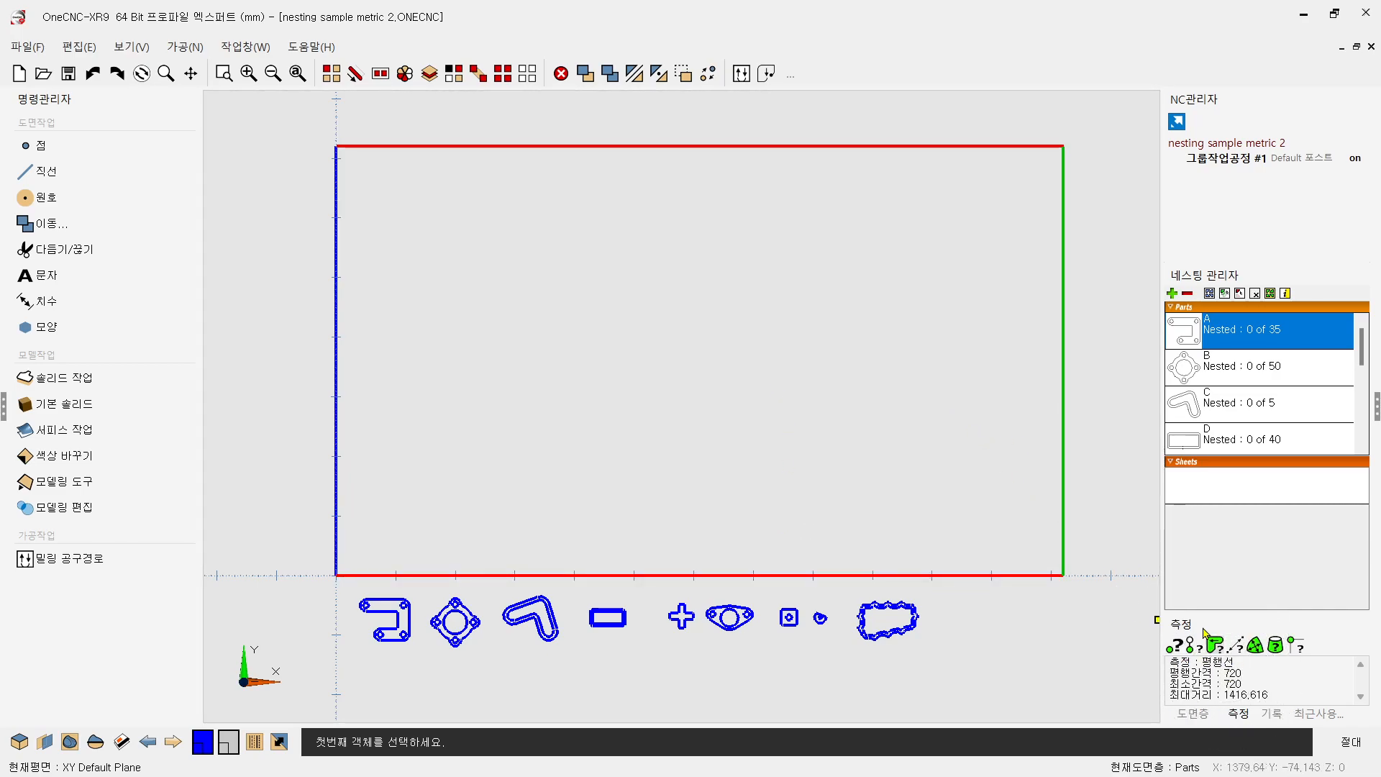
key(Escape)
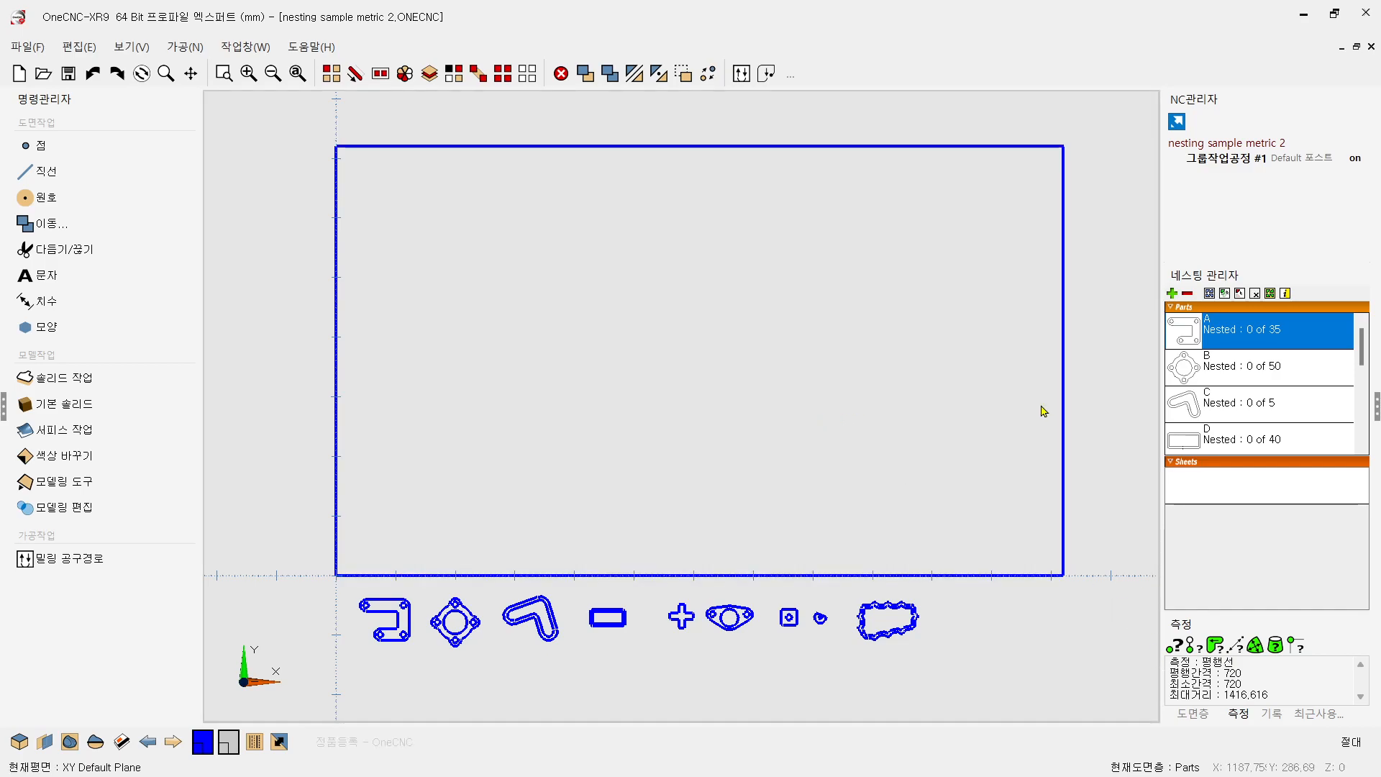
- Remove parts A and B from the nesting parts list
scroll(617, 595, up, 3)
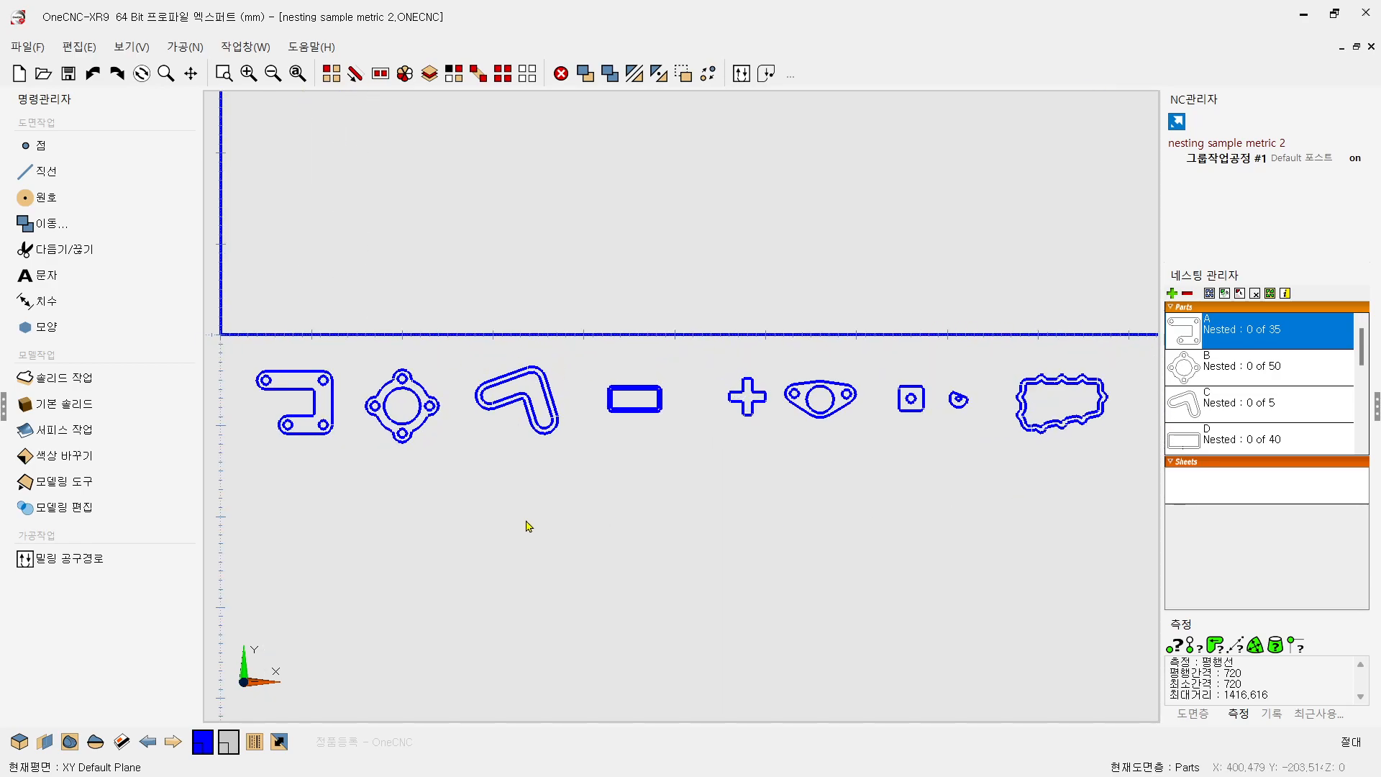
mouse_move(1362, 347)
mouse_down()
mouse_move(1365, 447)
mouse_move(1364, 334)
mouse_up()
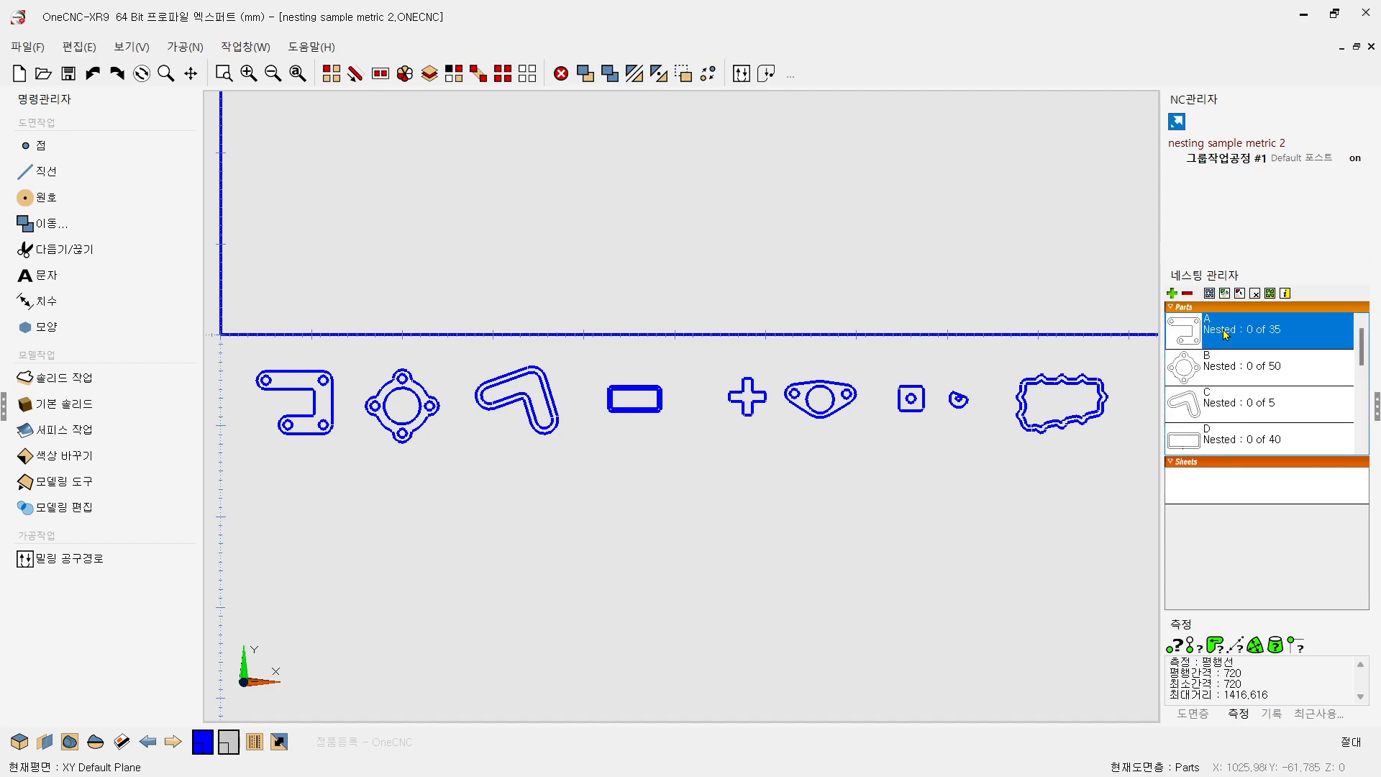
click(1223, 362)
click(1221, 326)
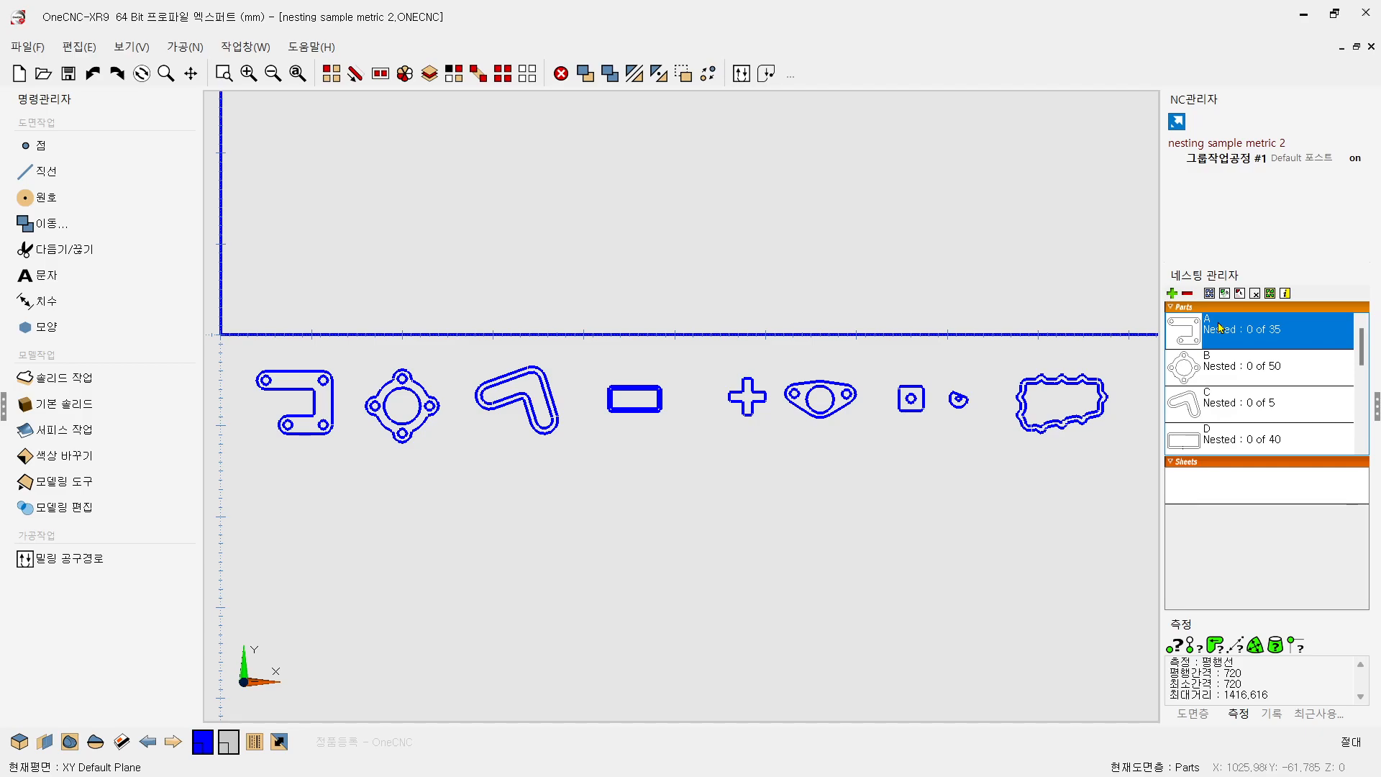
click(1189, 293)
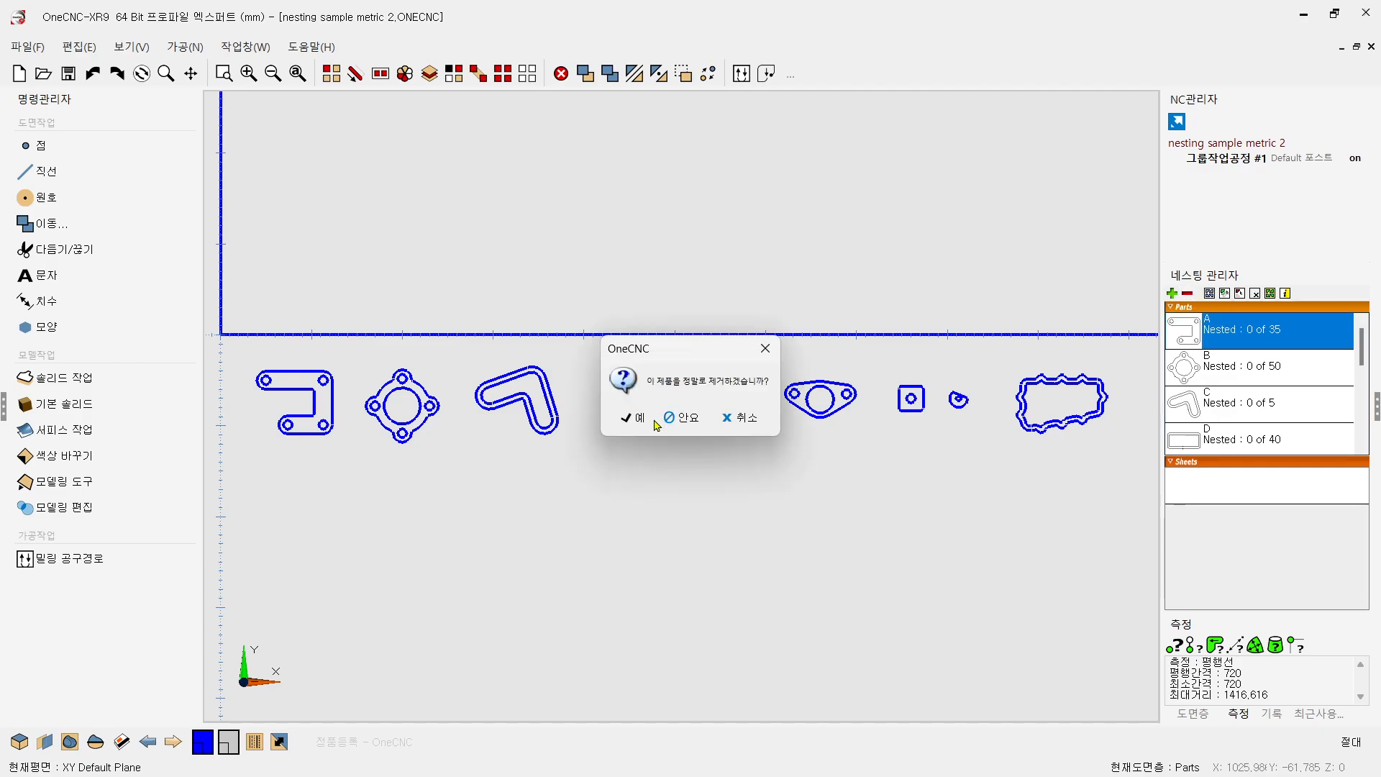
click(646, 420)
click(1187, 294)
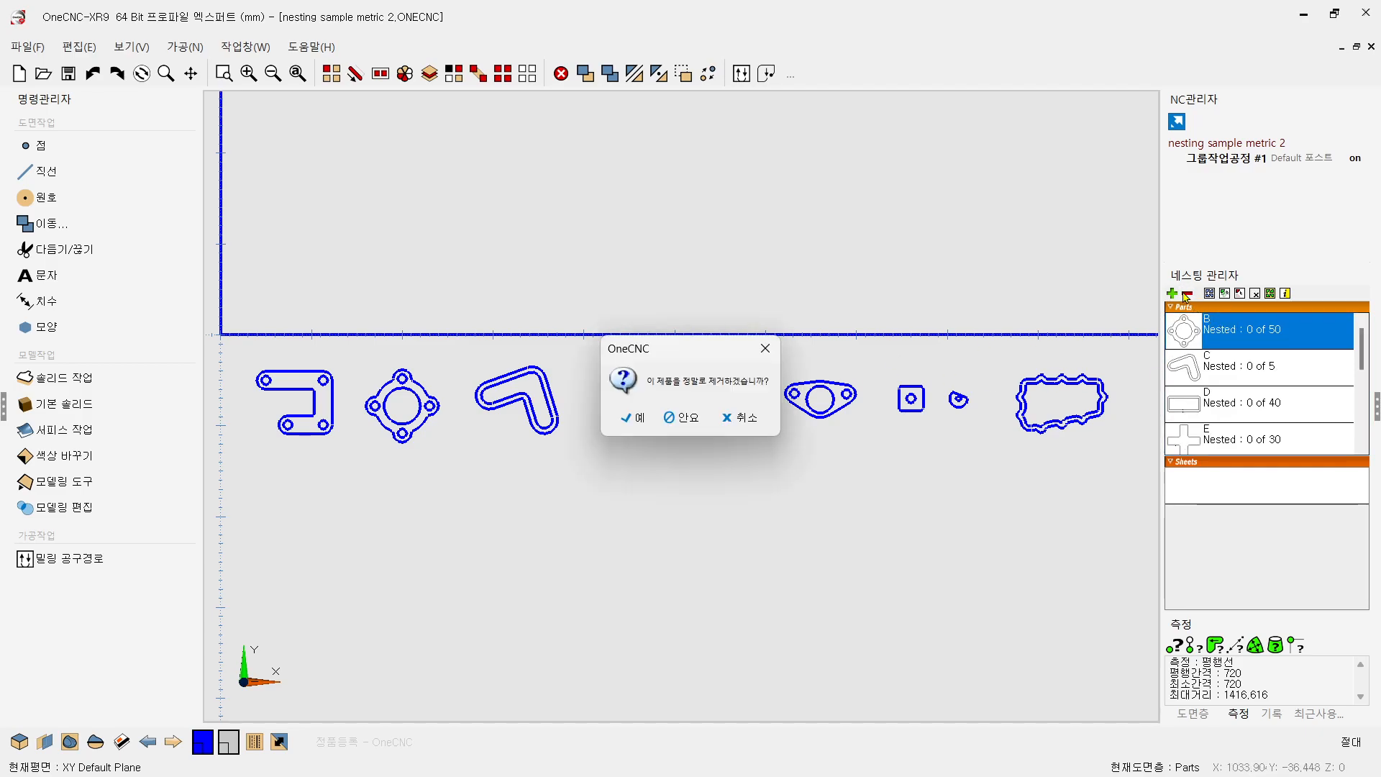
key(Return)
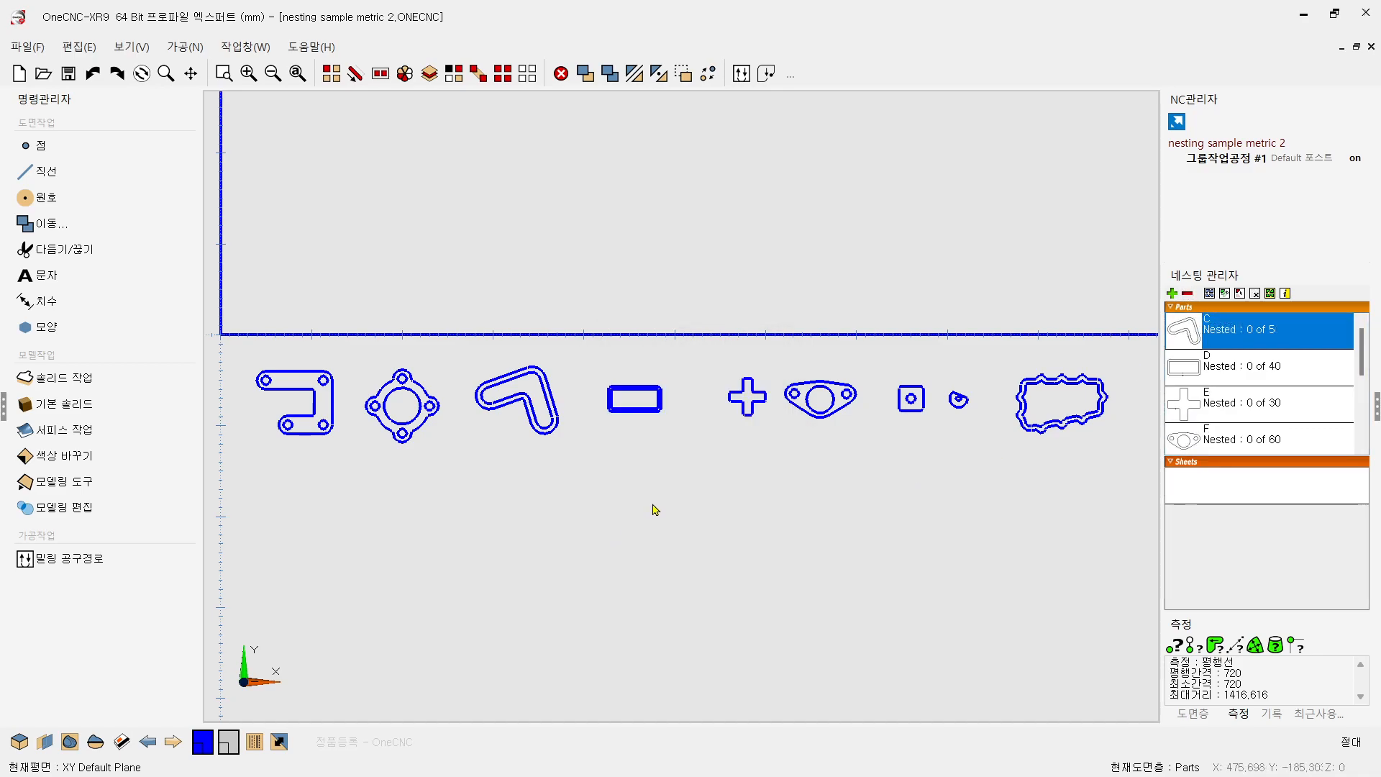
- Start adding a nesting part from the C-shaped profile with four holes below the sheet
scroll(616, 576, down, 1)
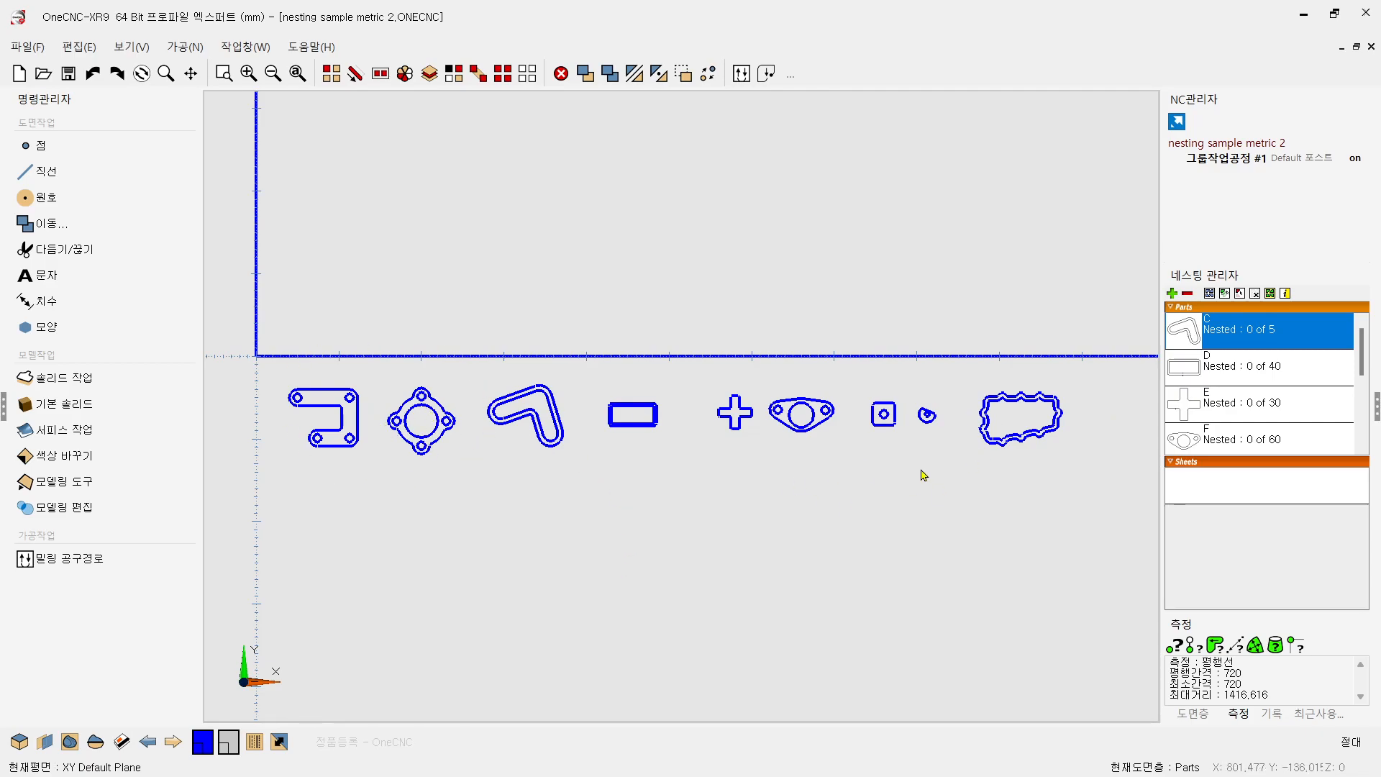
click(1171, 294)
scroll(280, 405, up, 5)
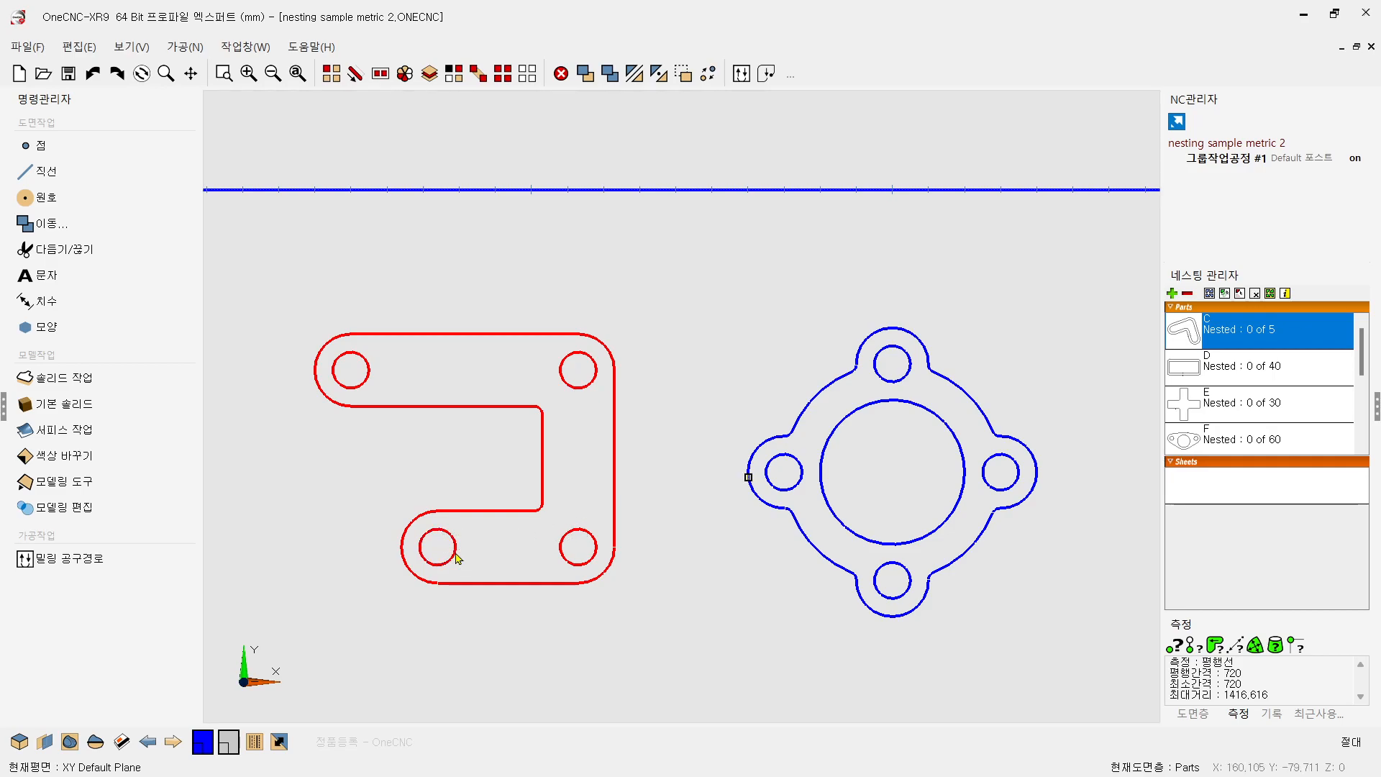
click(457, 558)
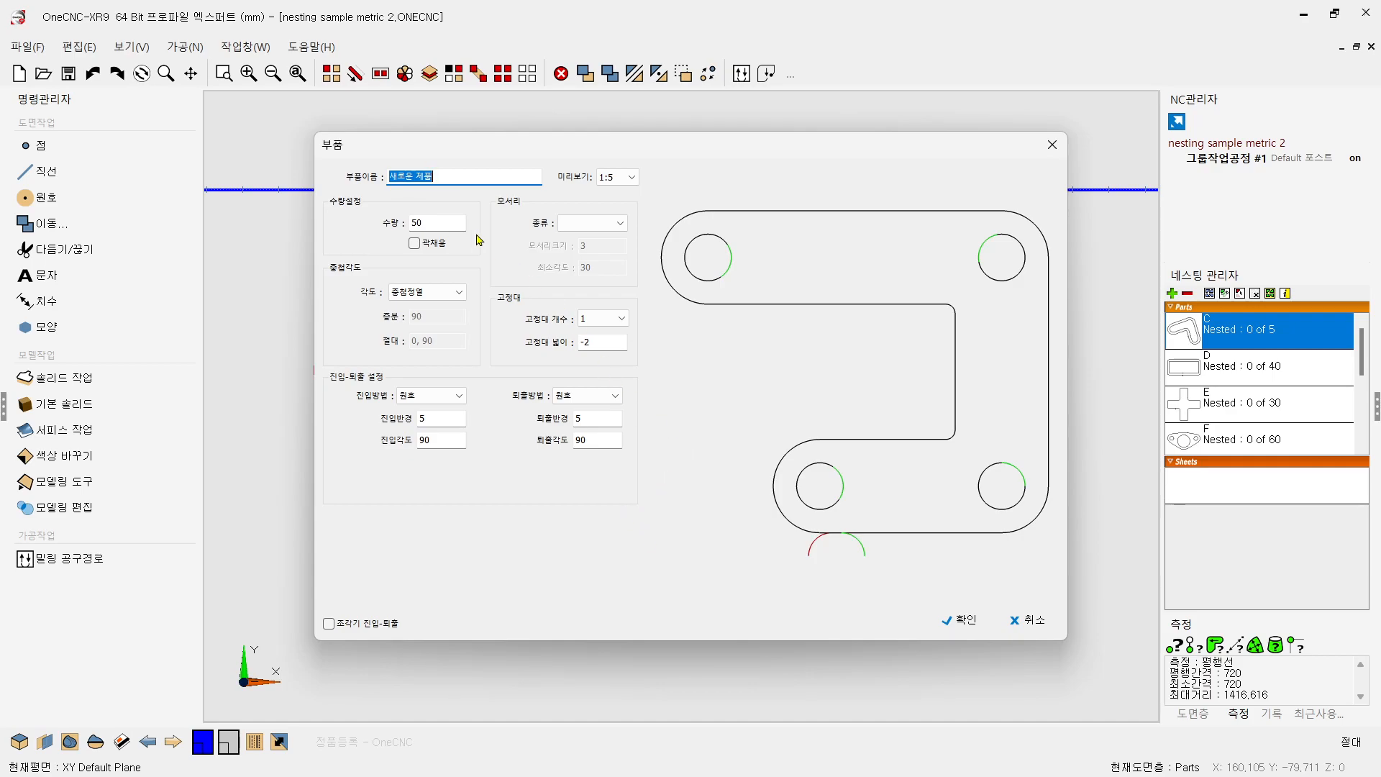
- Name the new part 머신망 and set its quantity to 10
text(ㅁ)
text(신땅)
key(Tab)
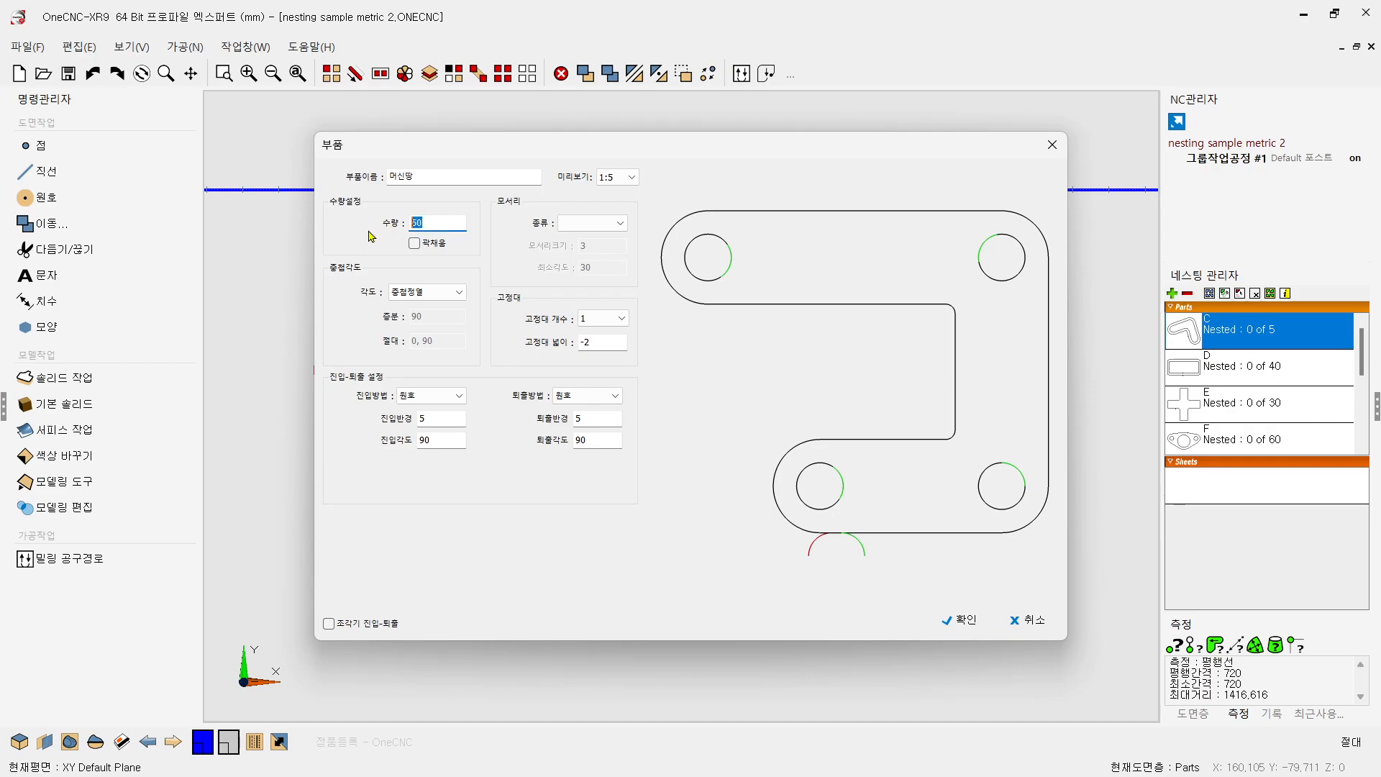
text(10)
drag(487, 147, 527, 573)
drag(705, 583, 633, 149)
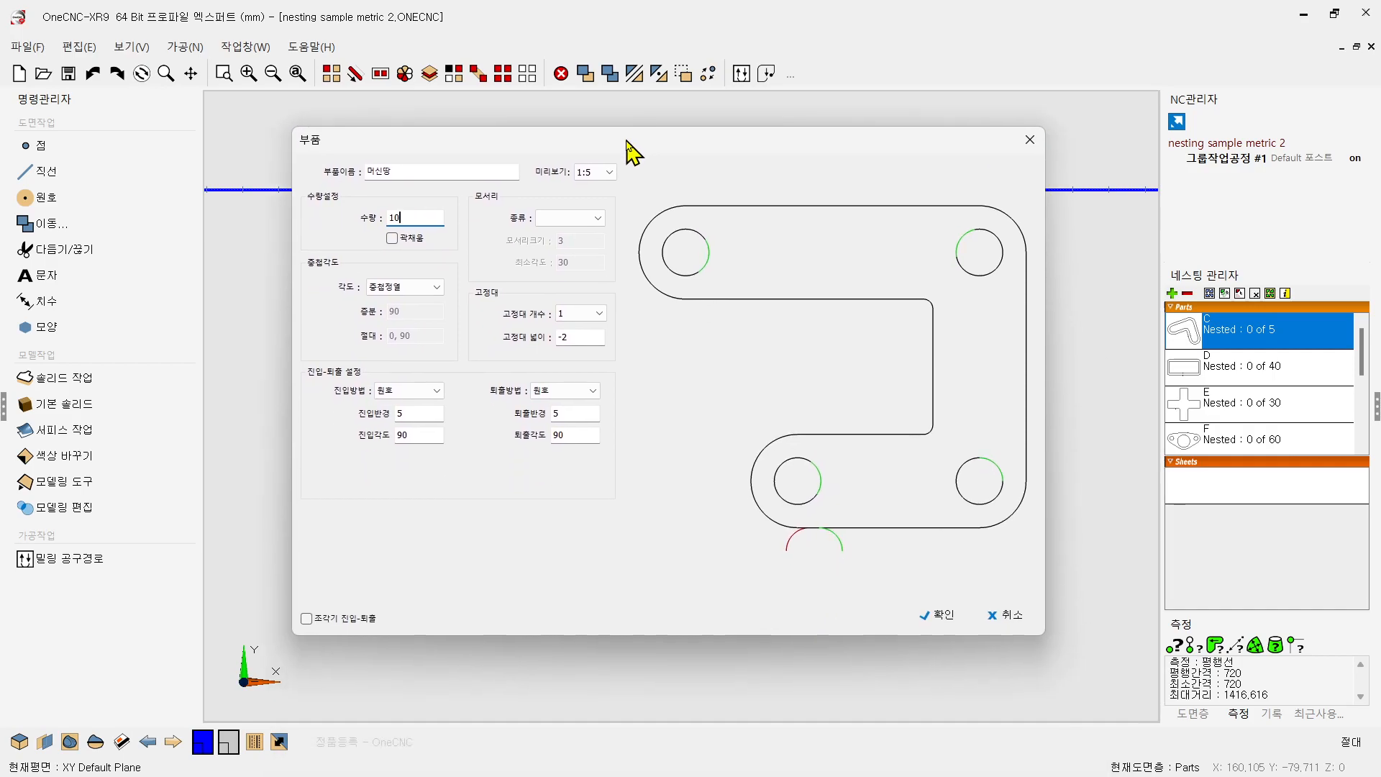
- Try out the fill option and the angle modes for the new part, keeping its corner type blank
click(392, 235)
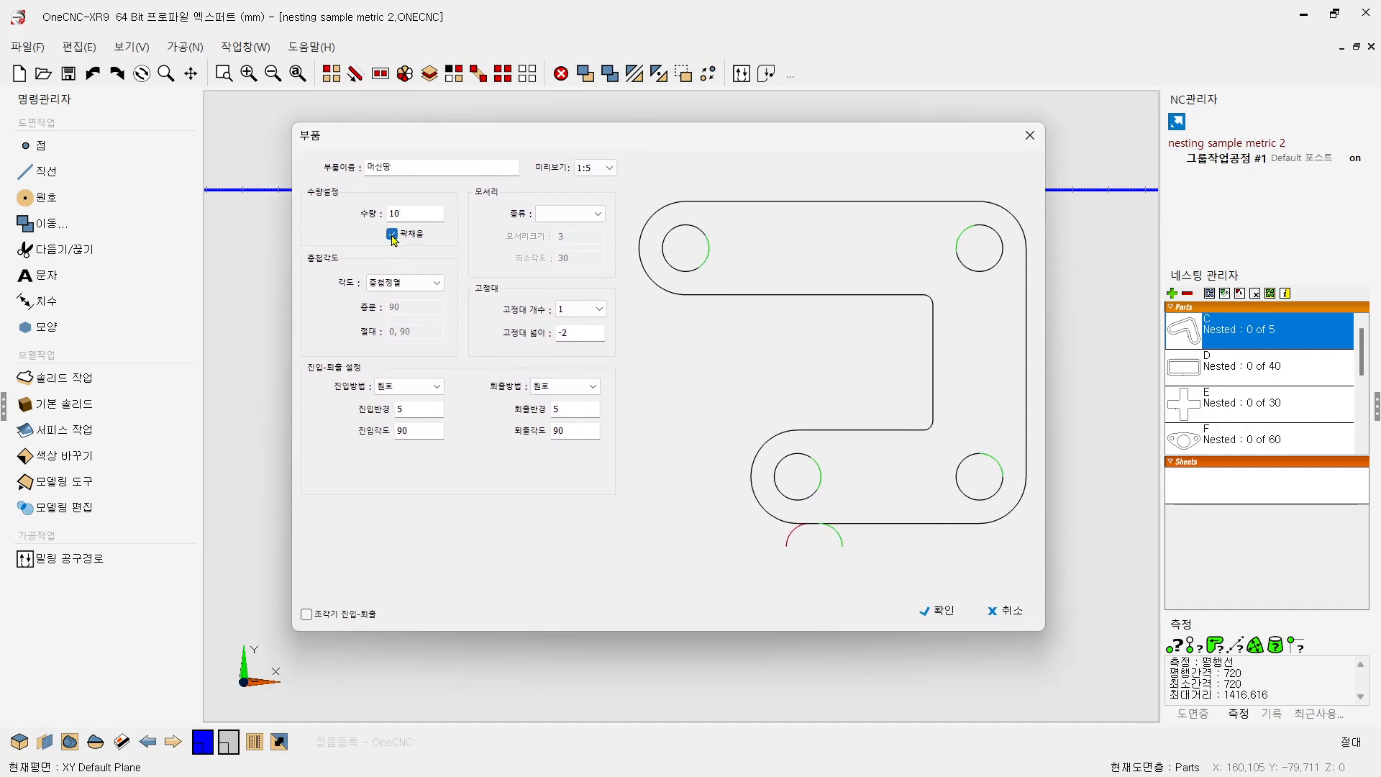
click(393, 235)
click(438, 284)
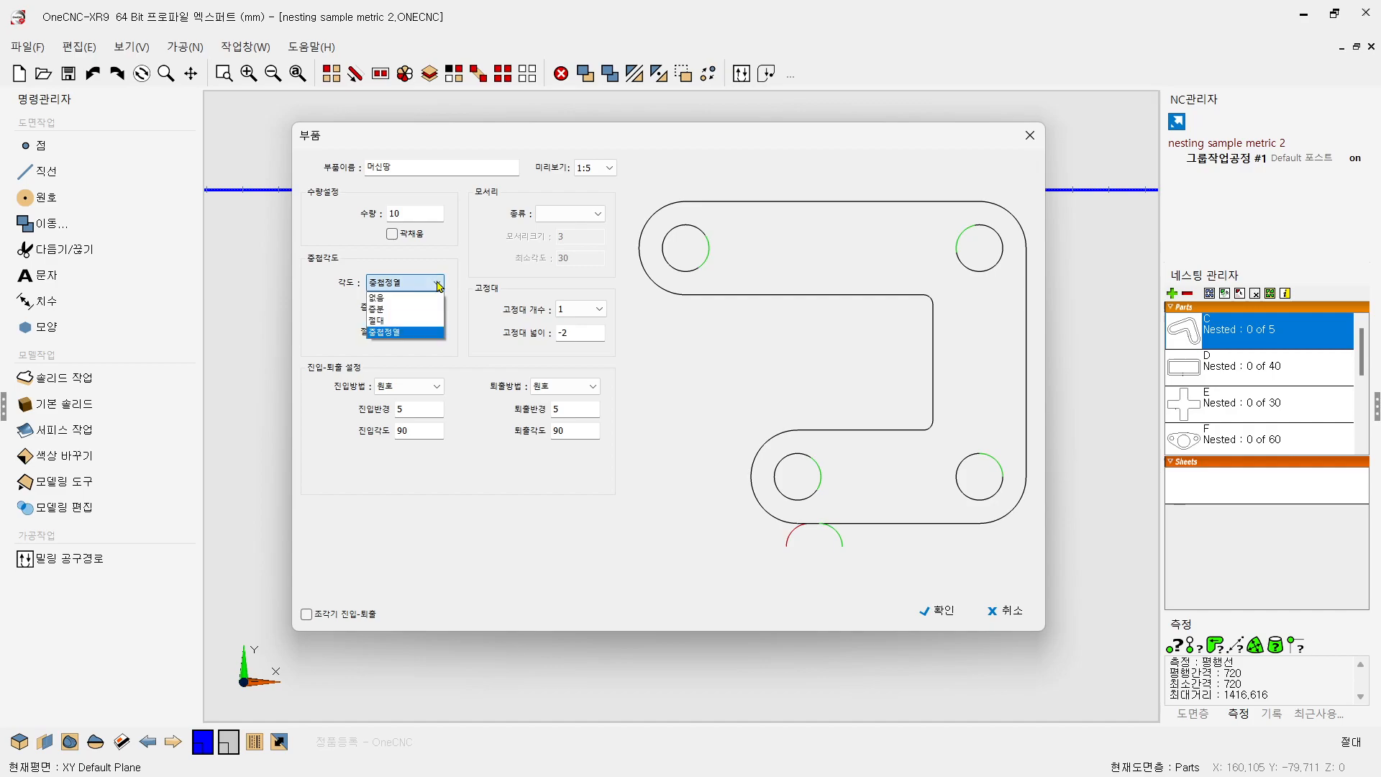
click(387, 304)
click(408, 282)
click(397, 333)
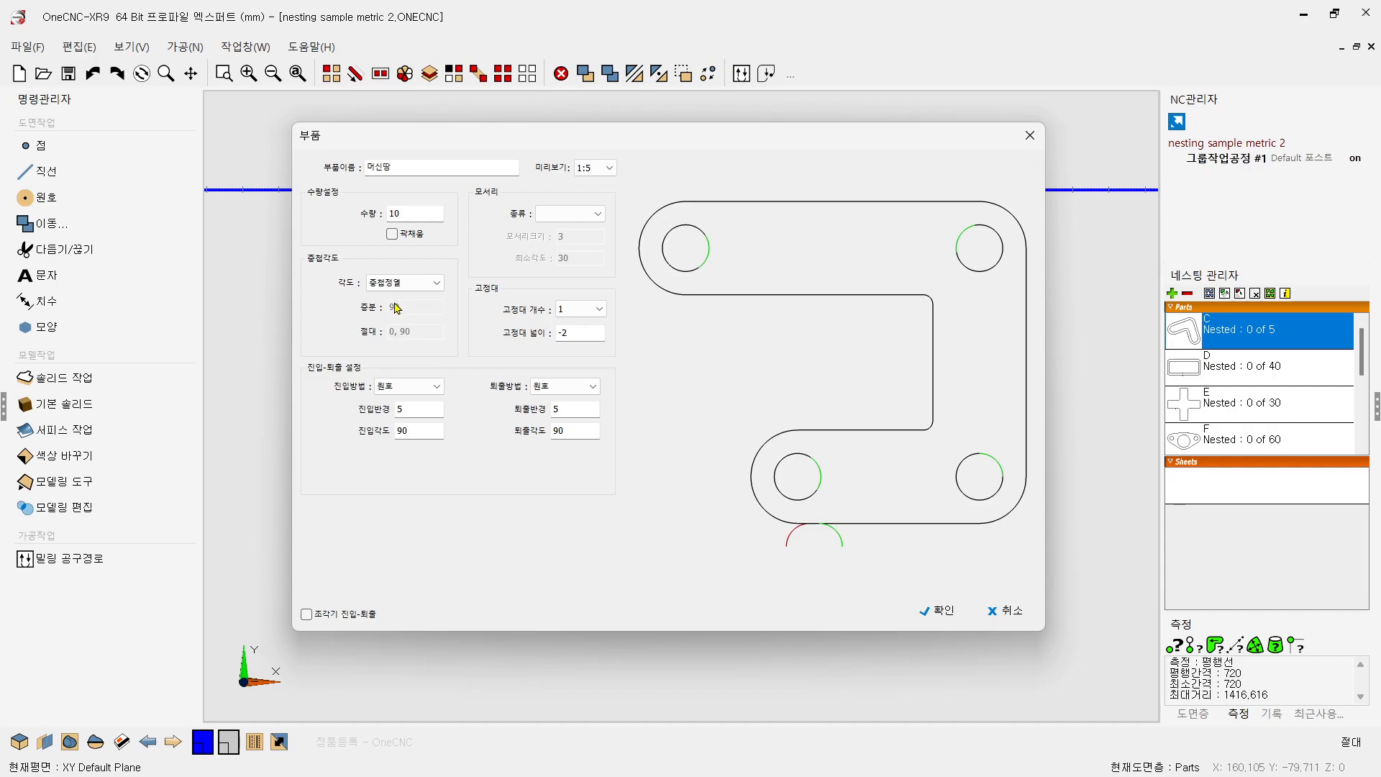
click(558, 216)
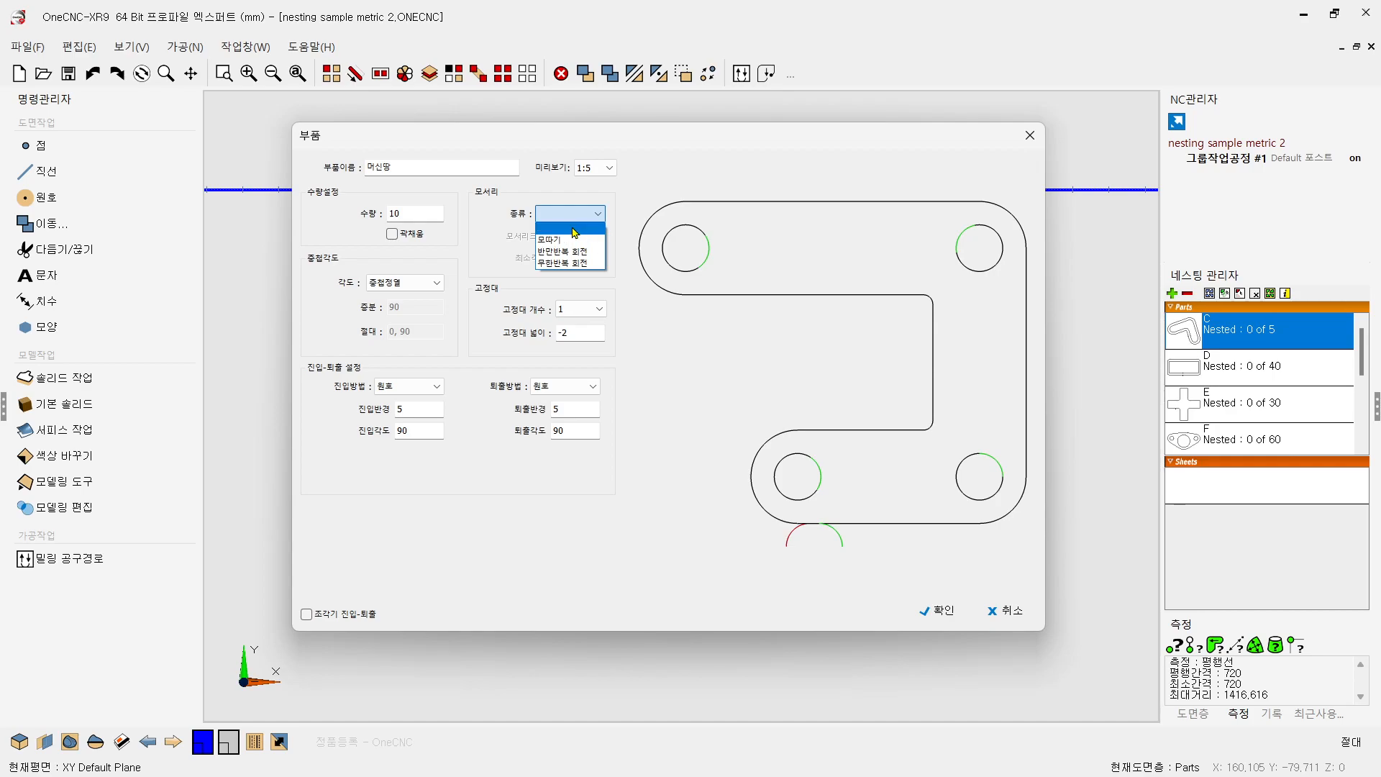
click(574, 230)
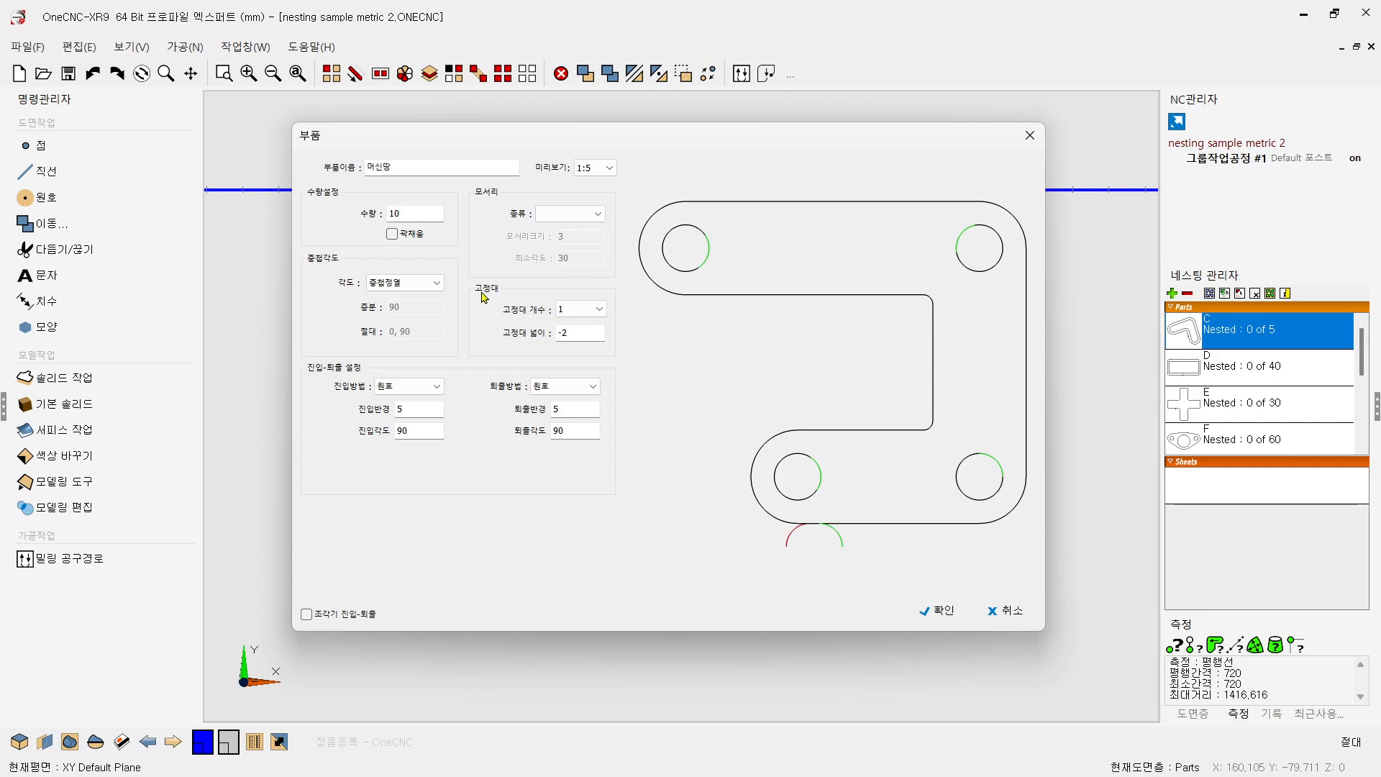
- Set the part's holding tab (고정대) count to 4 and the tab width to 2
click(574, 314)
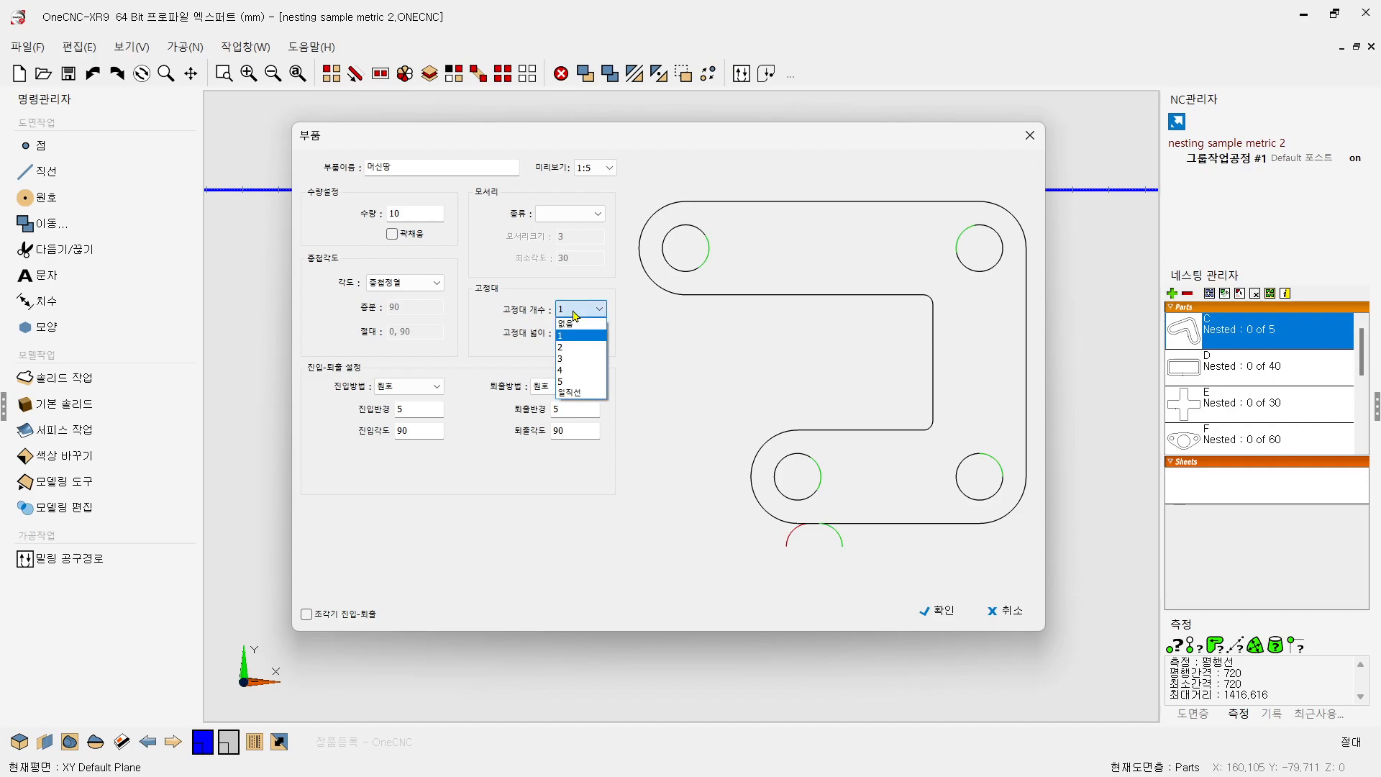
click(566, 370)
drag(570, 343, 515, 339)
text(2)
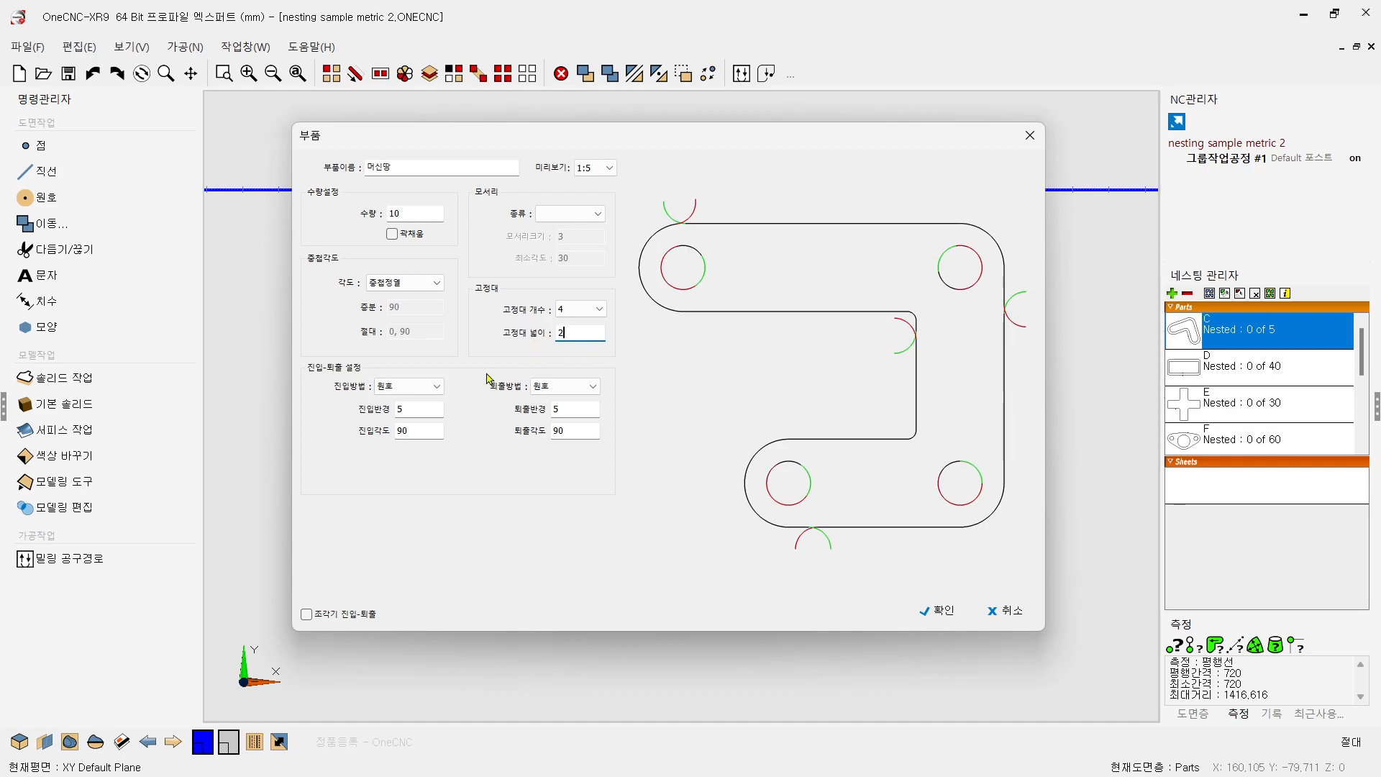
- Change both the entry and exit methods of the part to straight line (직선)
click(424, 387)
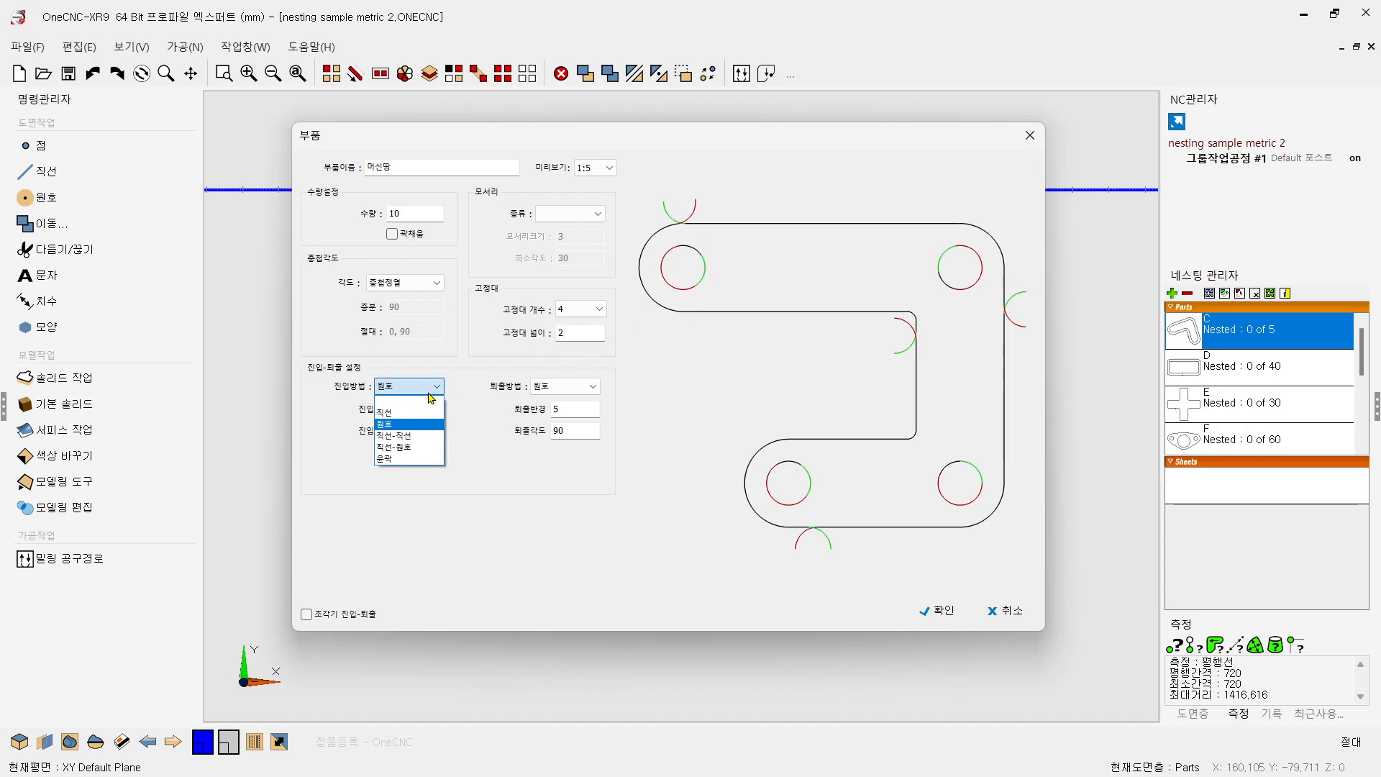
click(400, 418)
click(586, 386)
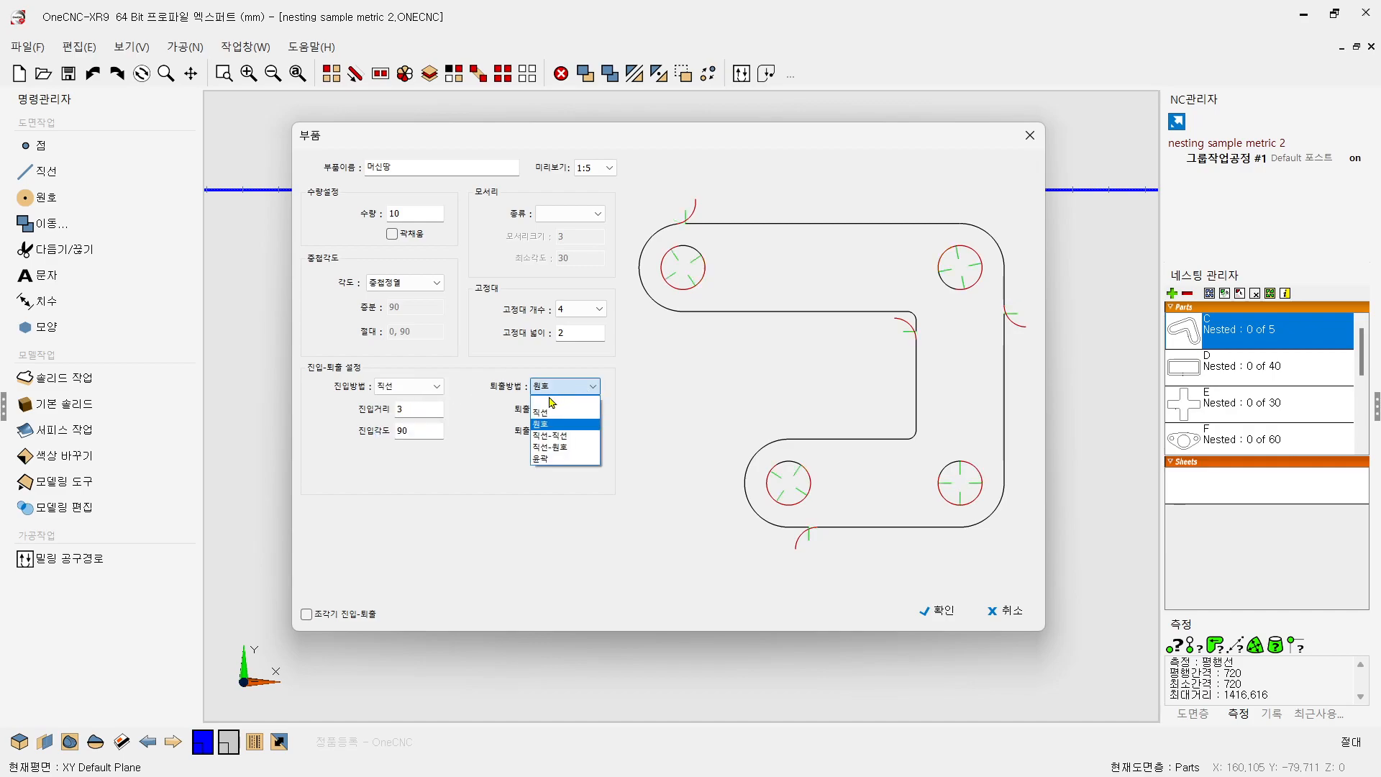
click(554, 414)
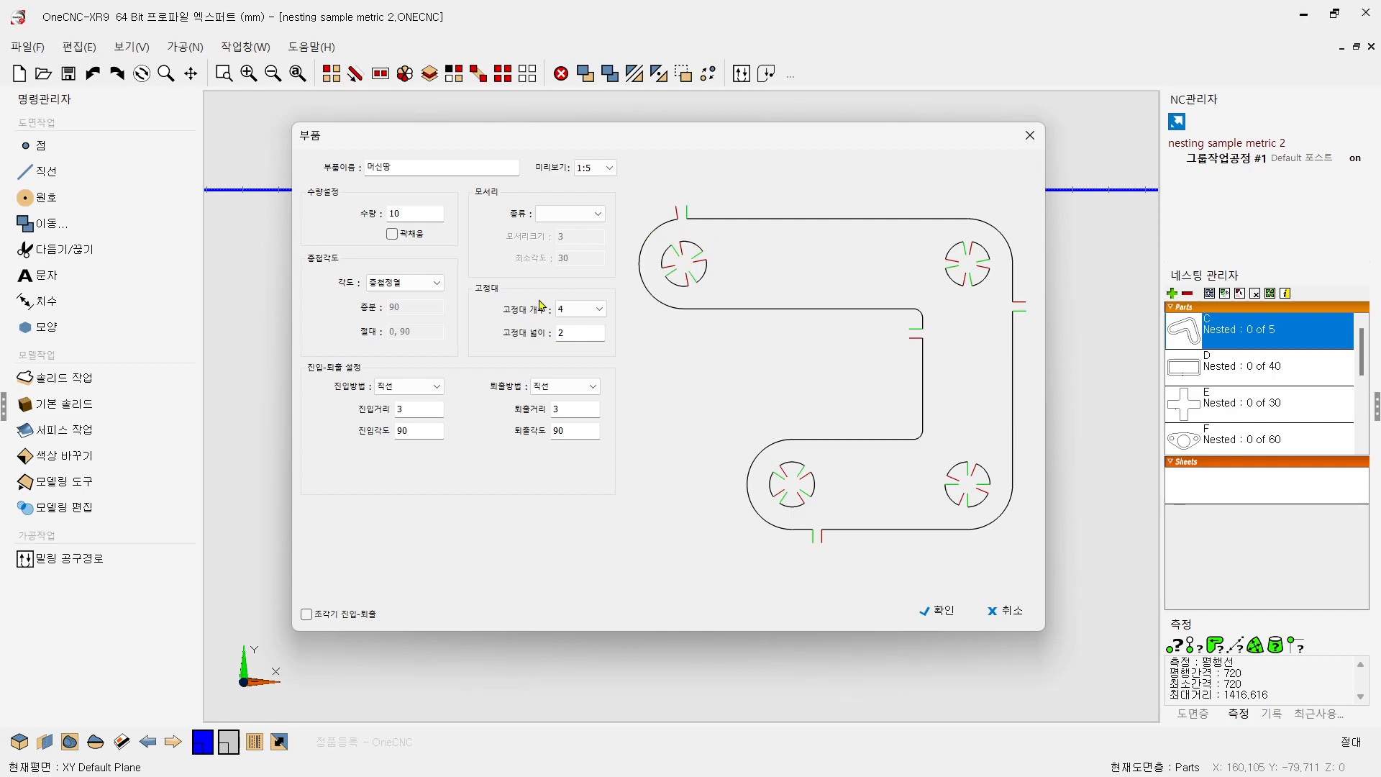
- Set the holding tab count to 1 and the tab width to -2
click(594, 309)
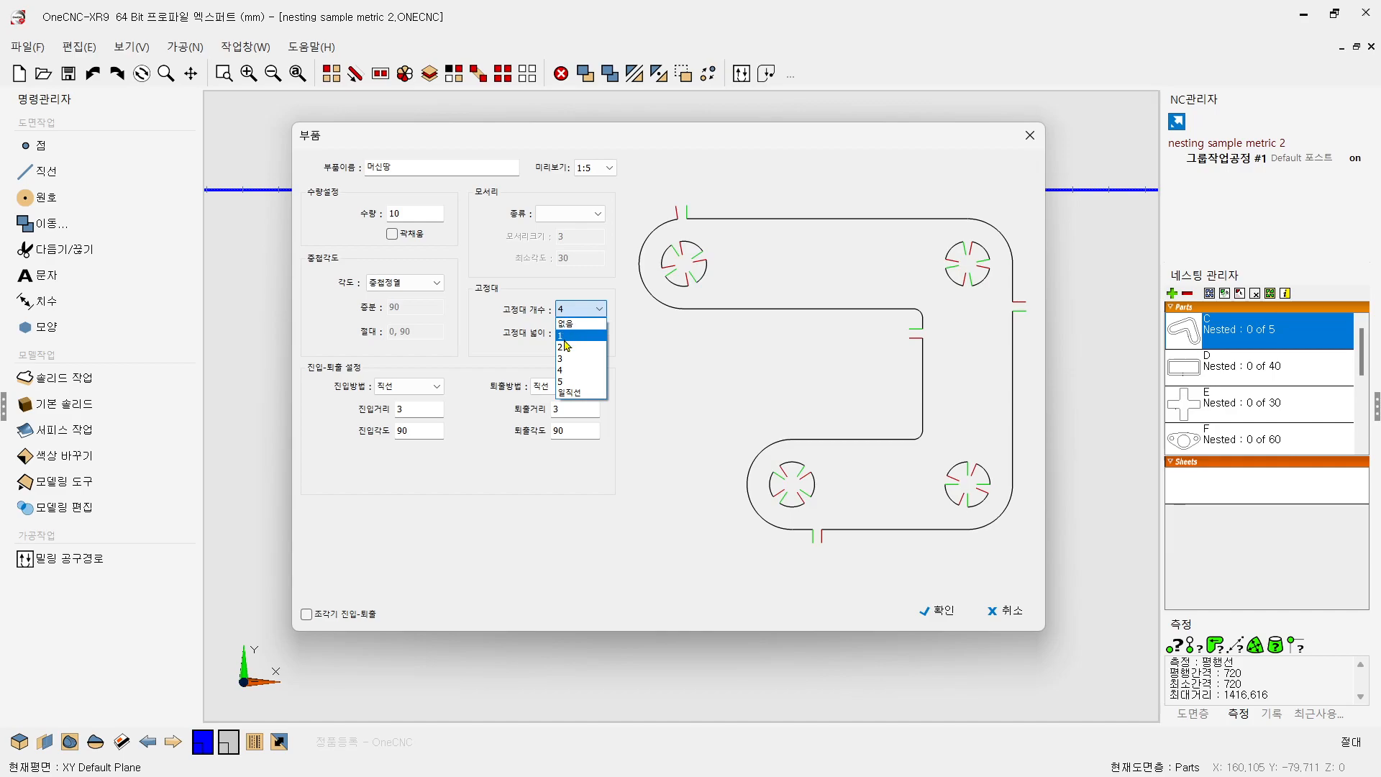
click(567, 336)
key(Tab)
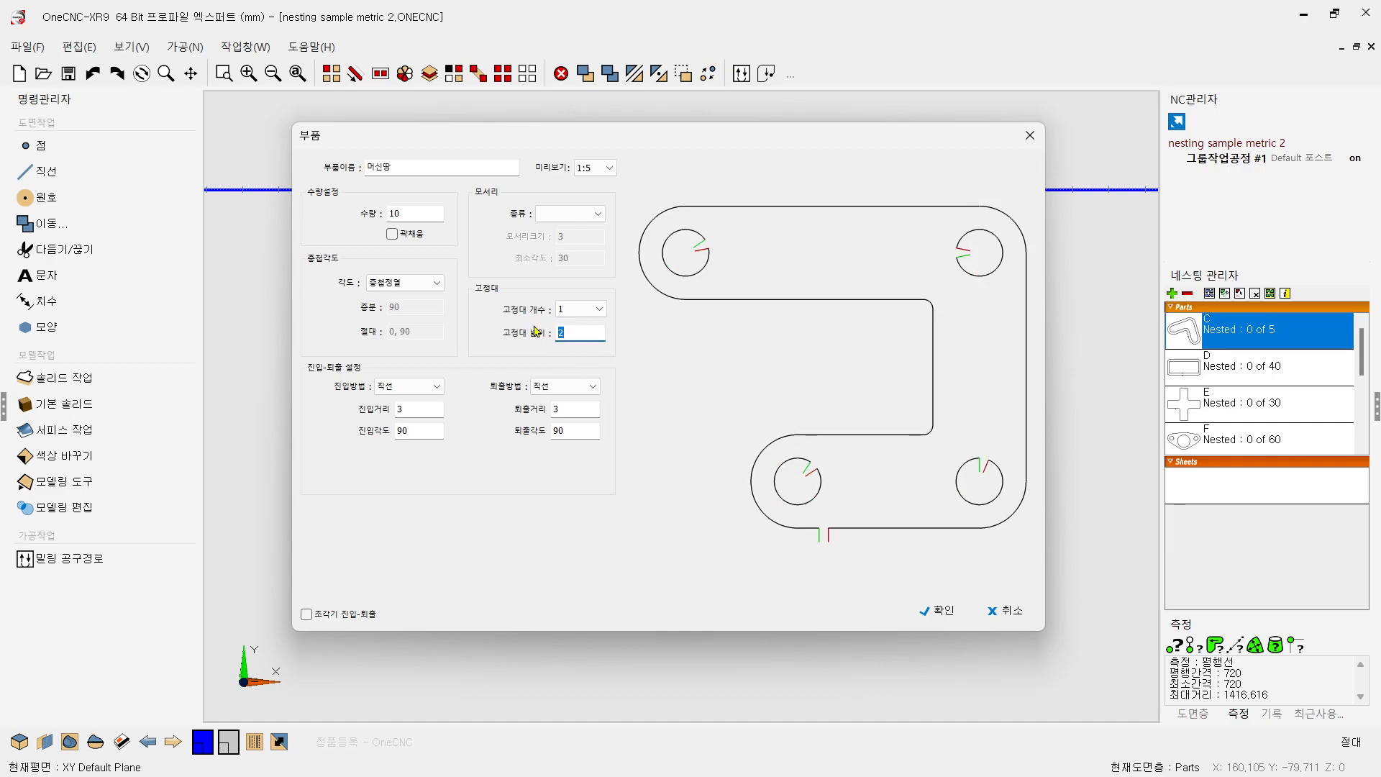
text(-2)
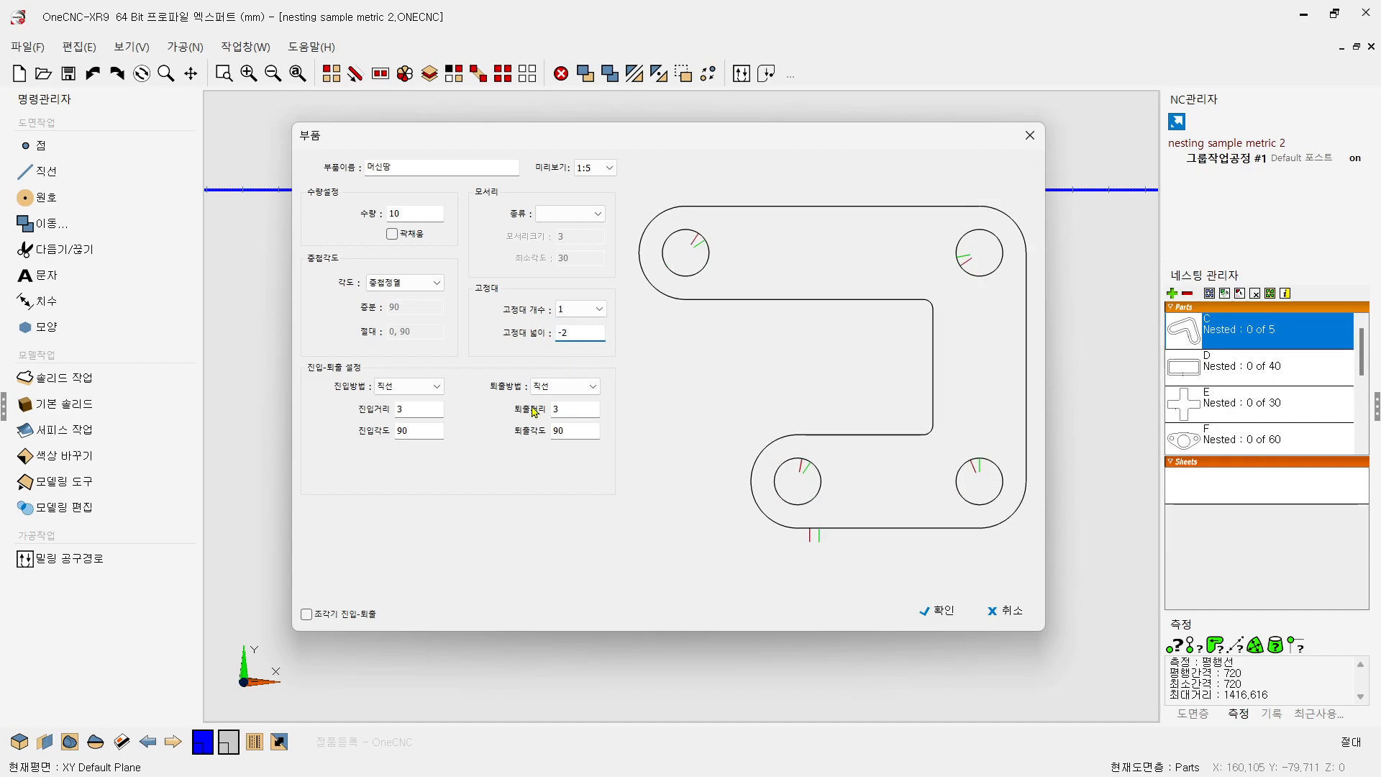
- Set the part's entry and exit methods to arc (원호) with a radius of 5
click(408, 386)
click(397, 417)
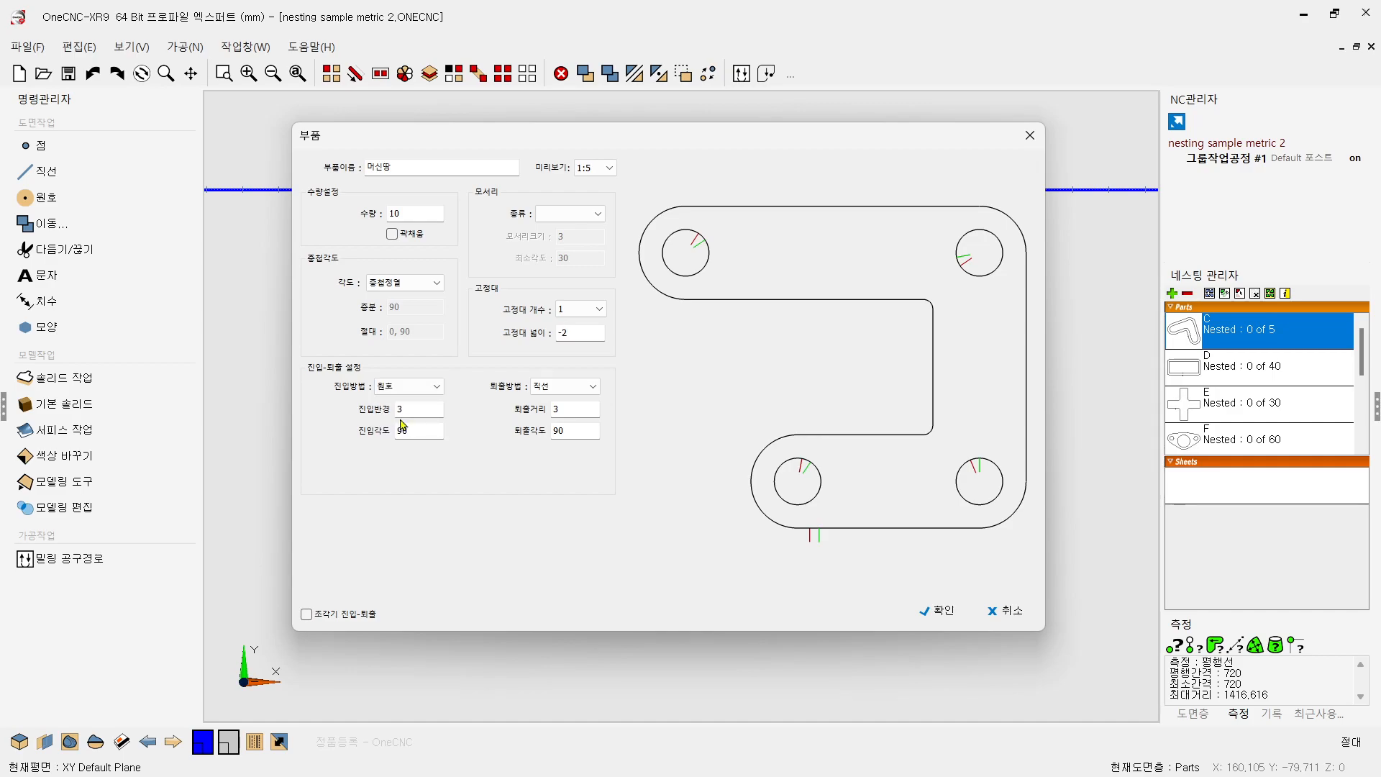
click(558, 388)
click(544, 427)
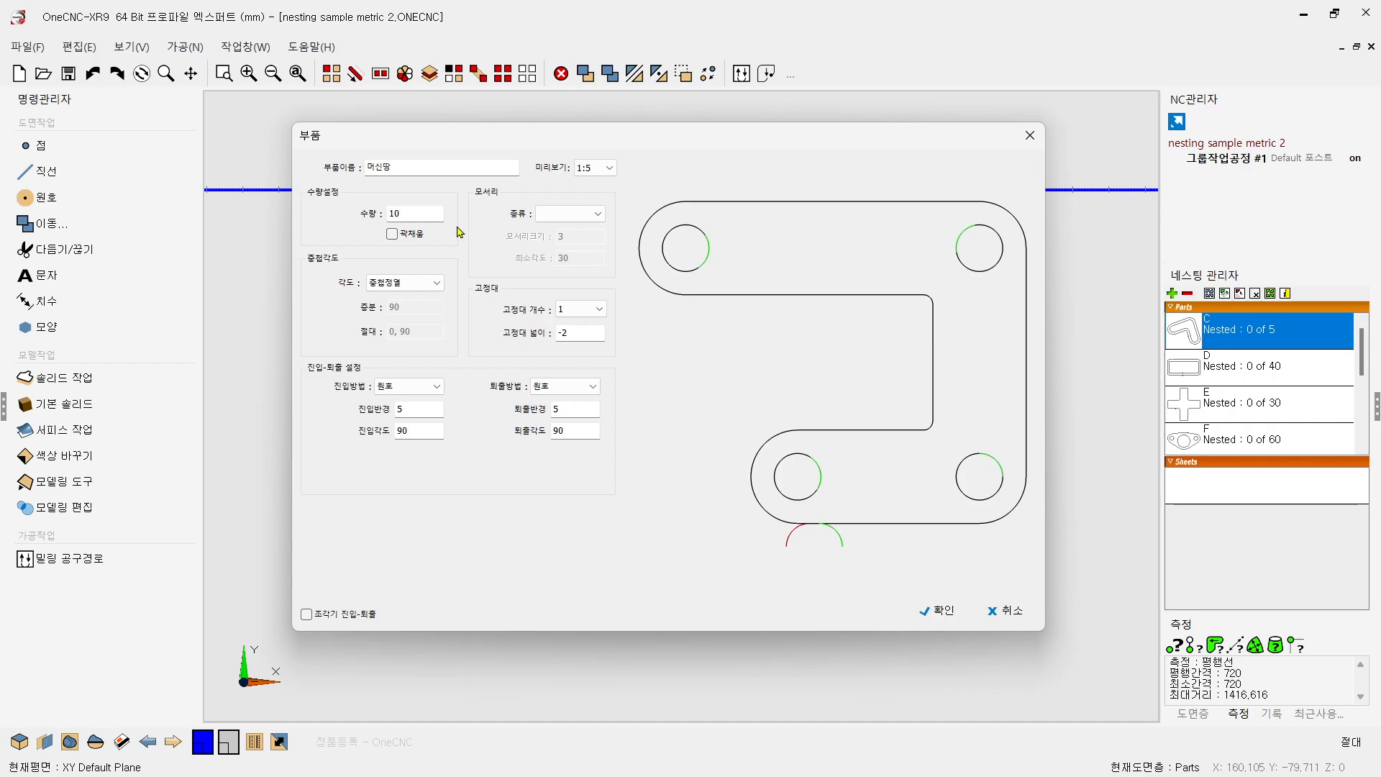
- Give the part 4 holding tabs of width 2 with straight-line (직선) entry and exit moves
click(590, 316)
click(576, 358)
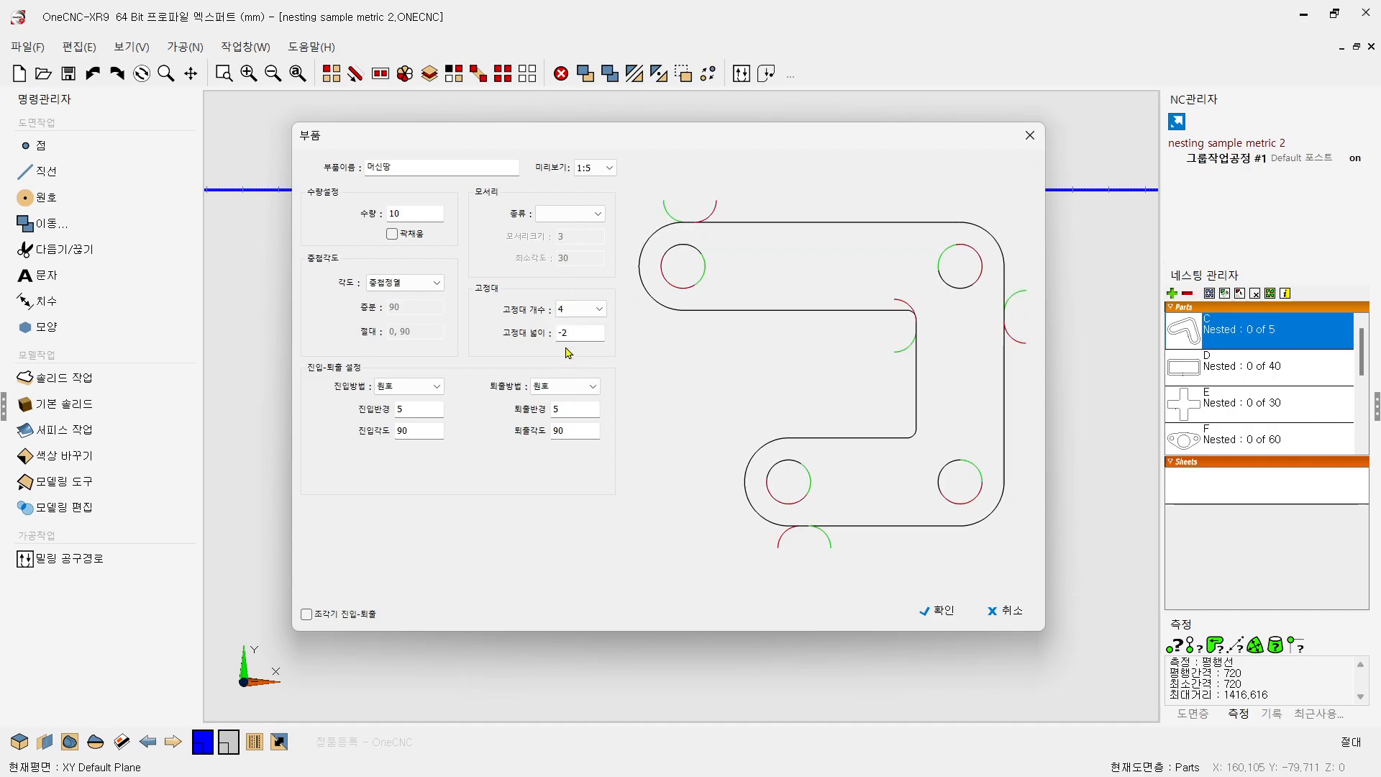
click(431, 386)
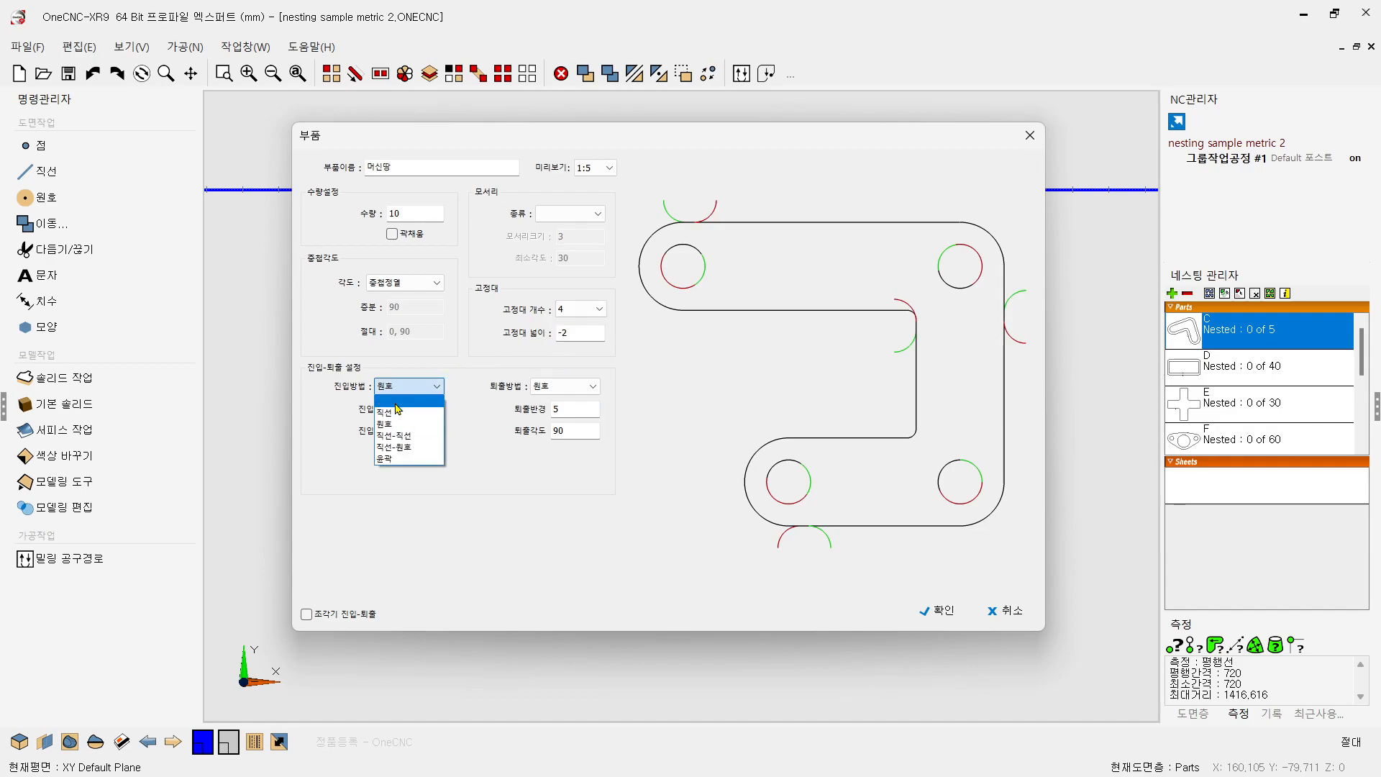
click(398, 414)
click(552, 383)
click(552, 420)
click(551, 390)
click(552, 413)
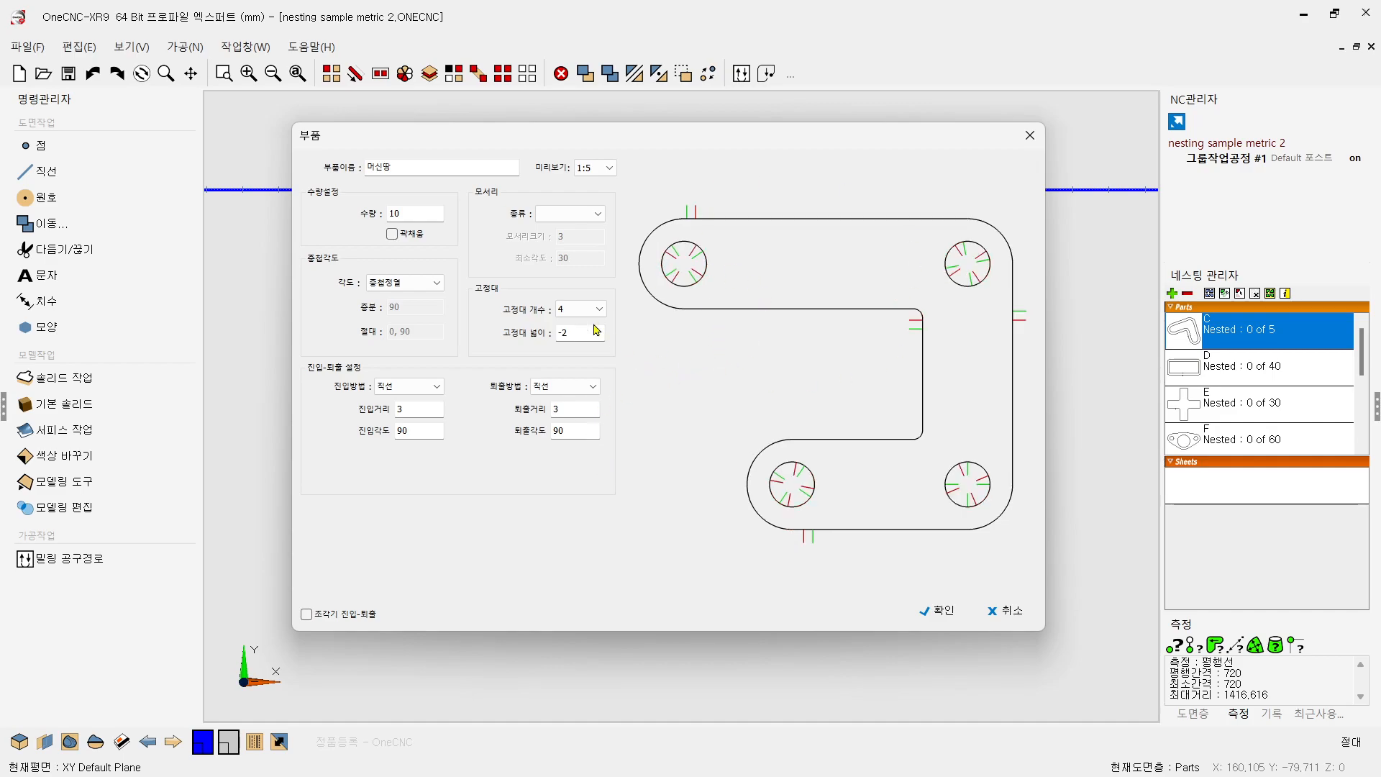
drag(585, 334, 503, 335)
text(2)
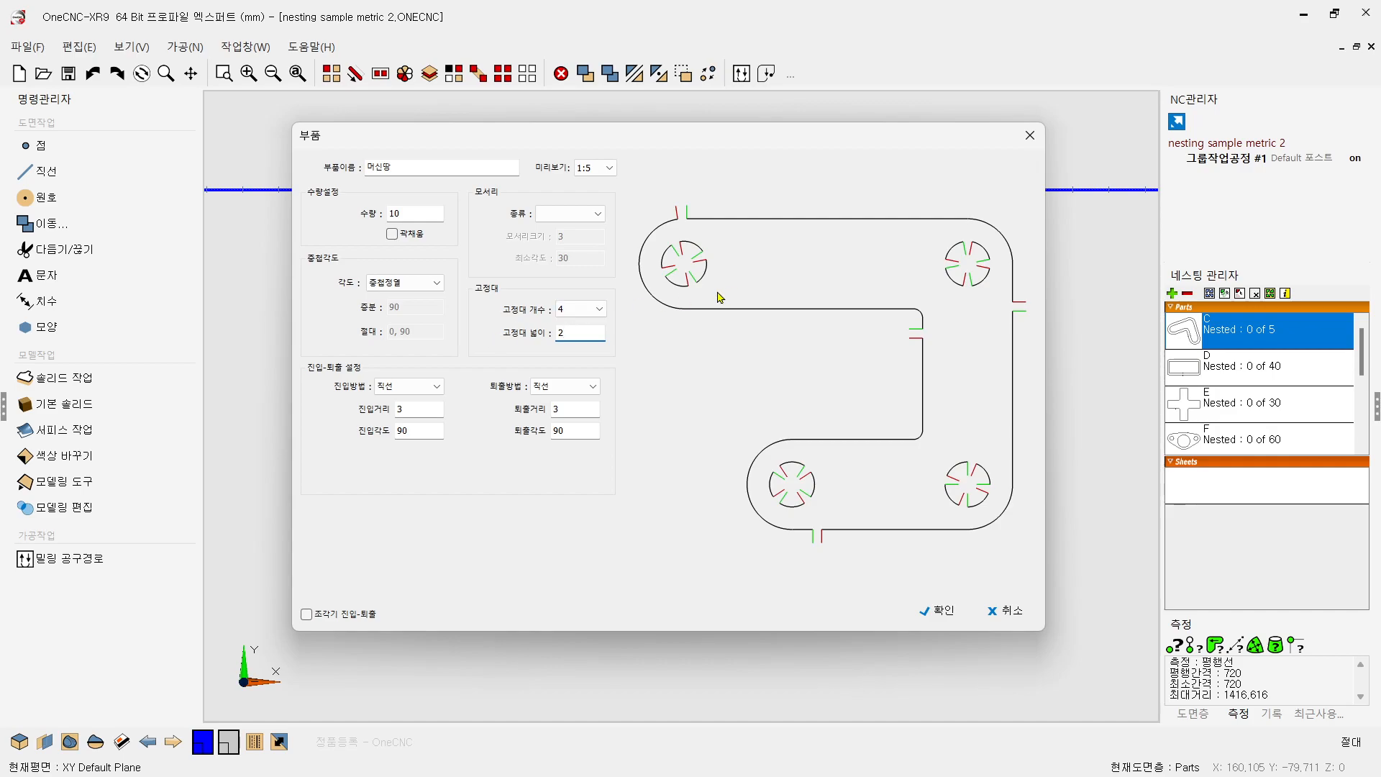
- Save the C-shaped plate's part settings and bring its new entry into view in the parts list
click(938, 614)
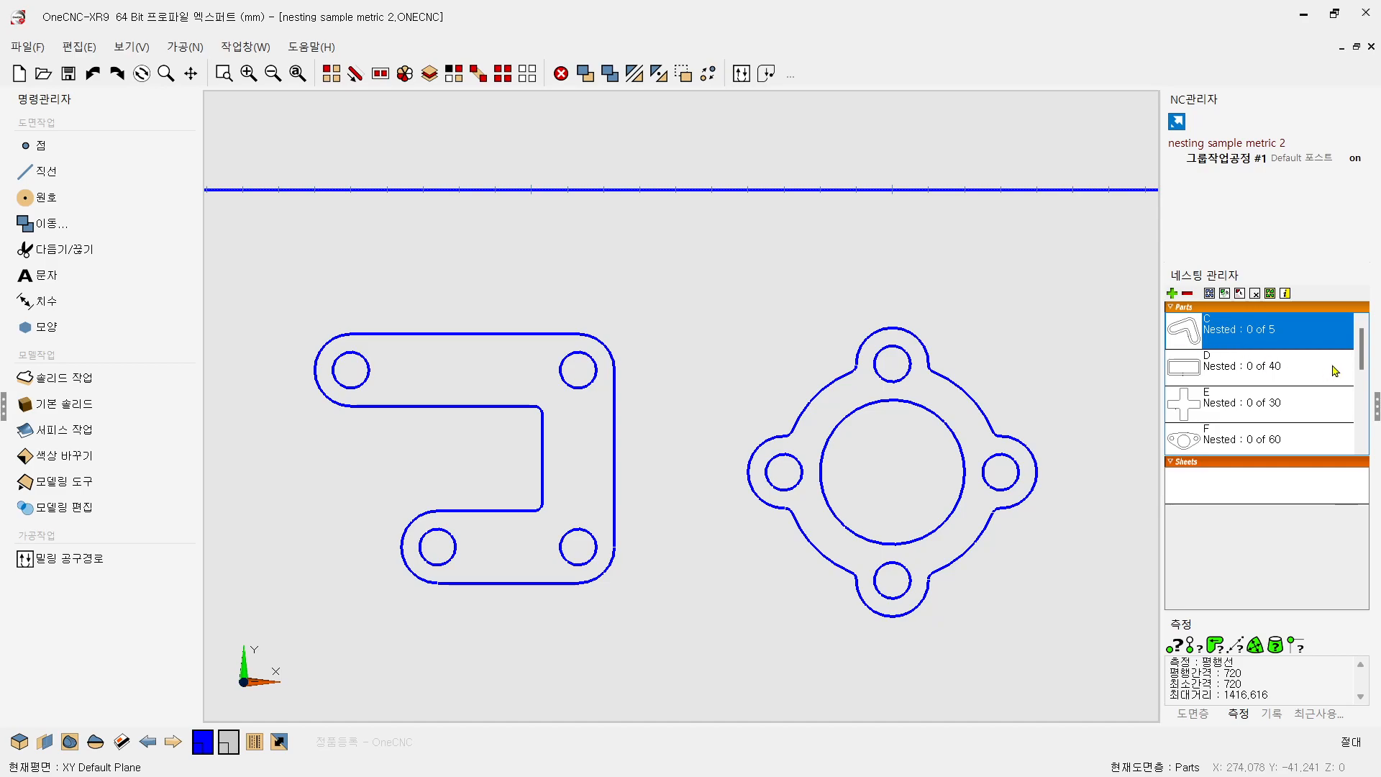
drag(1363, 344, 1373, 452)
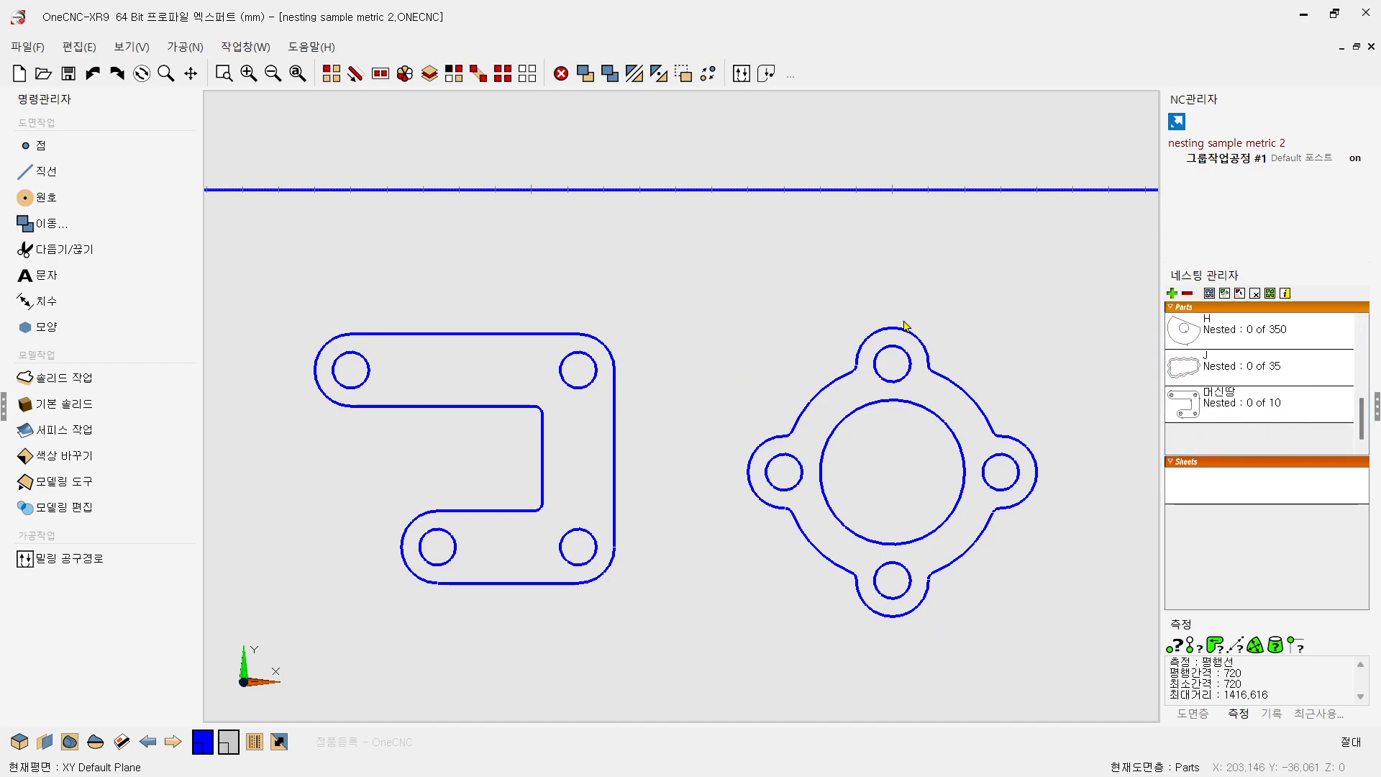
- Add a new nesting part from the round flange with four lugs, including its outer contour, central bore and four small holes
click(1172, 294)
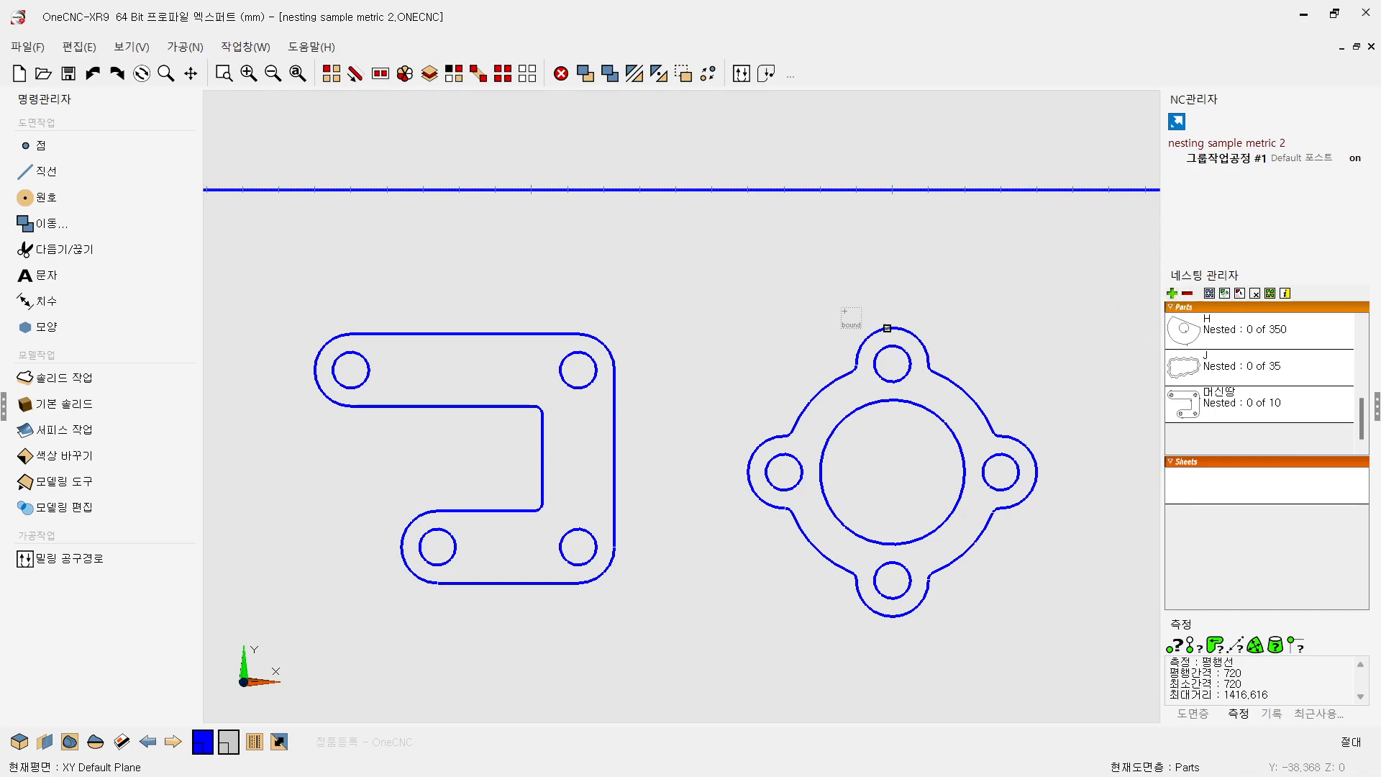
click(820, 387)
click(877, 377)
click(802, 476)
click(883, 565)
click(1010, 488)
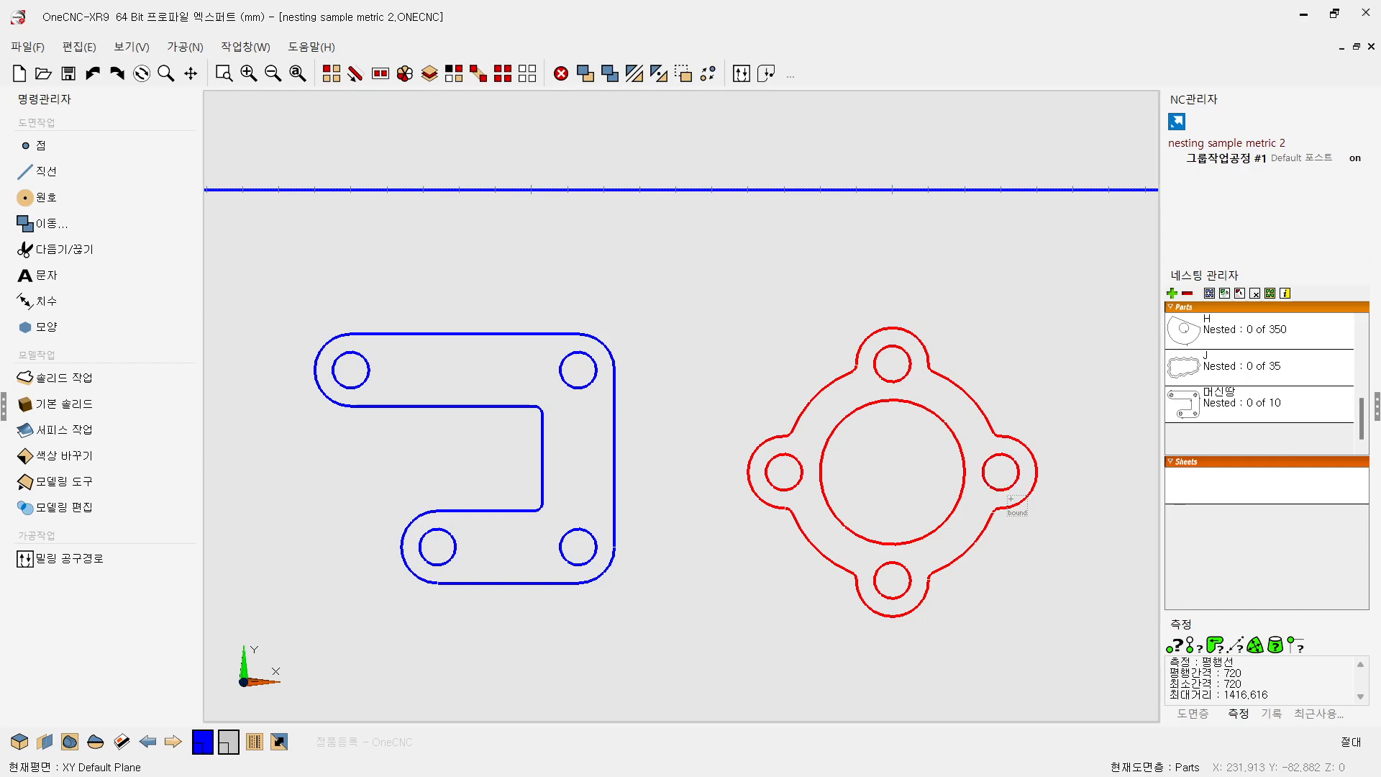
right_click(975, 490)
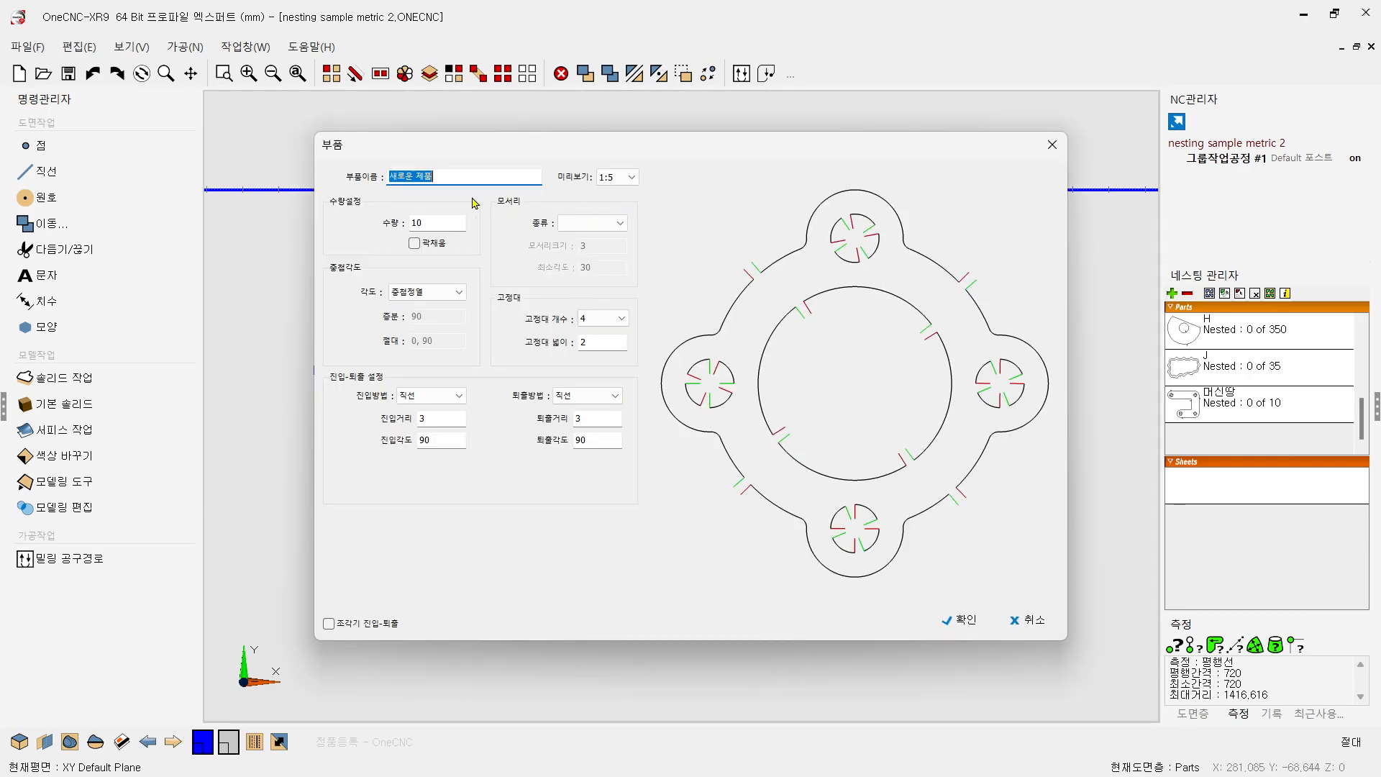
- Name the round flange part ㅎㅎㅎㅎ, set its quantity to 15 and save it to the parts list
text(ㅎㅎㅎㅎ)
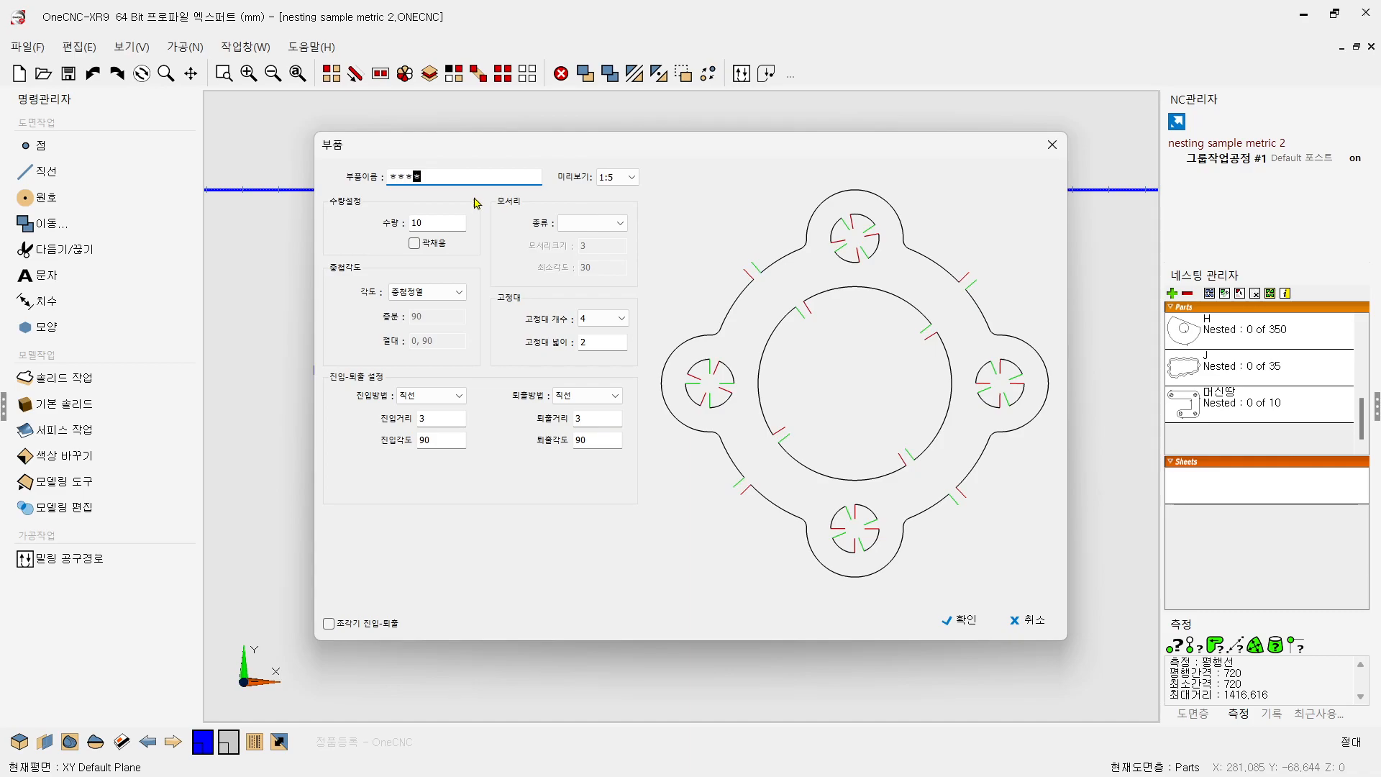
double_click(436, 222)
text(15)
click(959, 623)
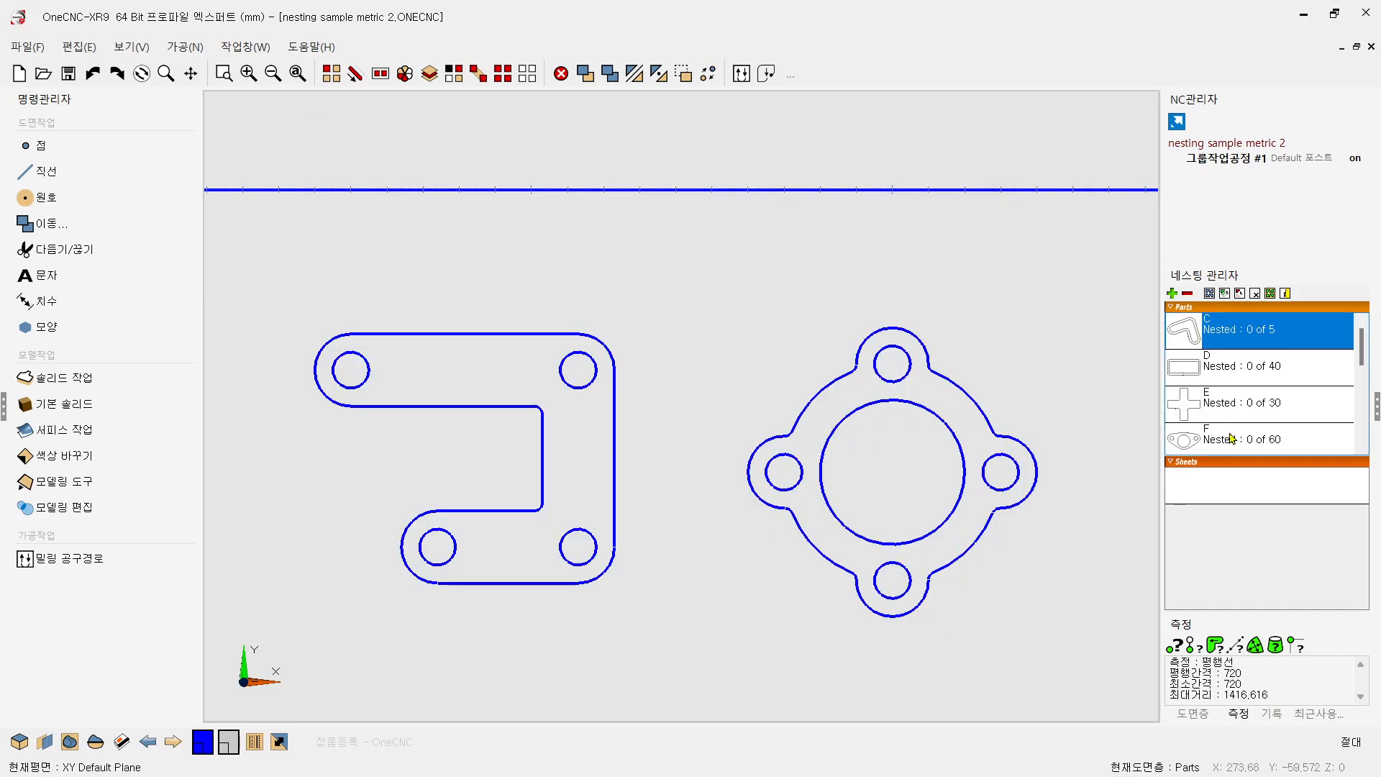
drag(1361, 349, 1372, 315)
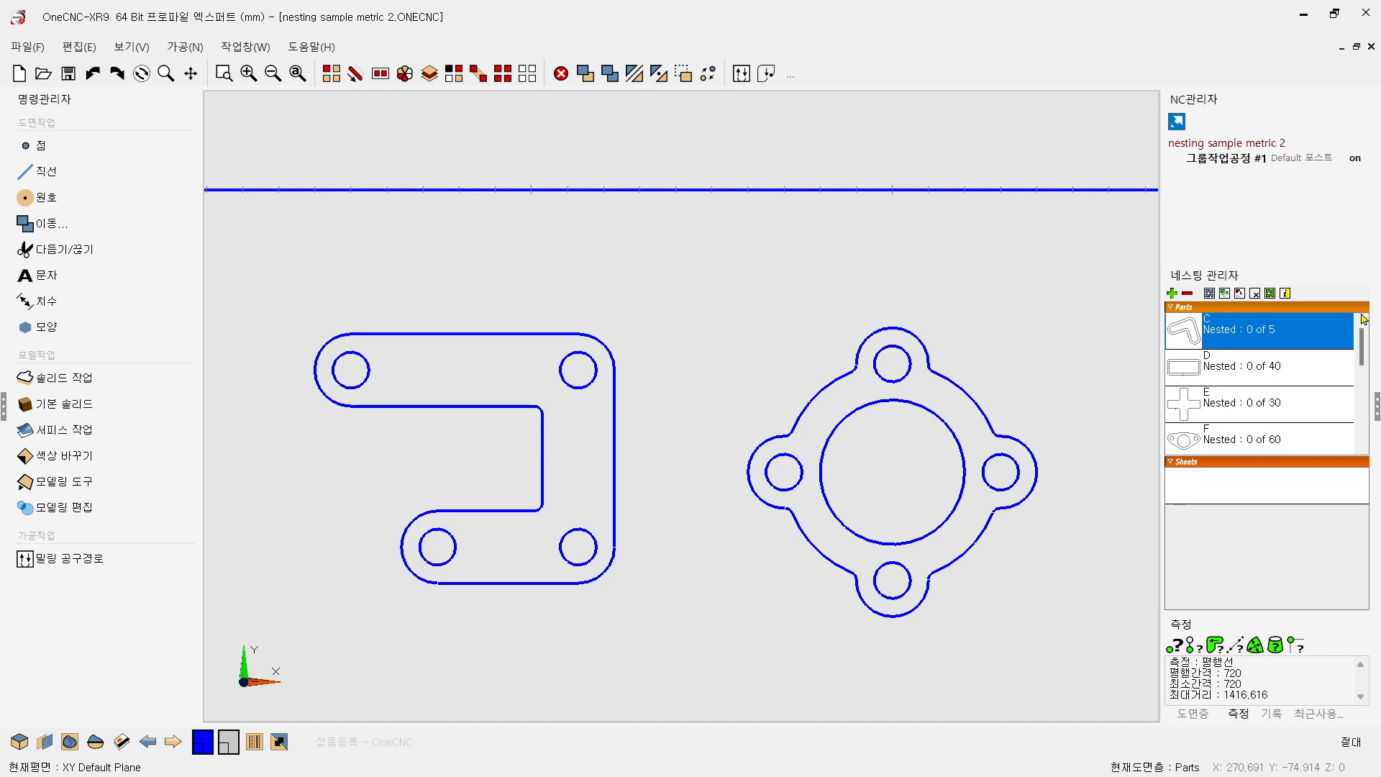
- Open the nesting sheet settings, preview the custom (사용자지정) sheet type and return to standard (표준품)
scroll(479, 483, down, 10)
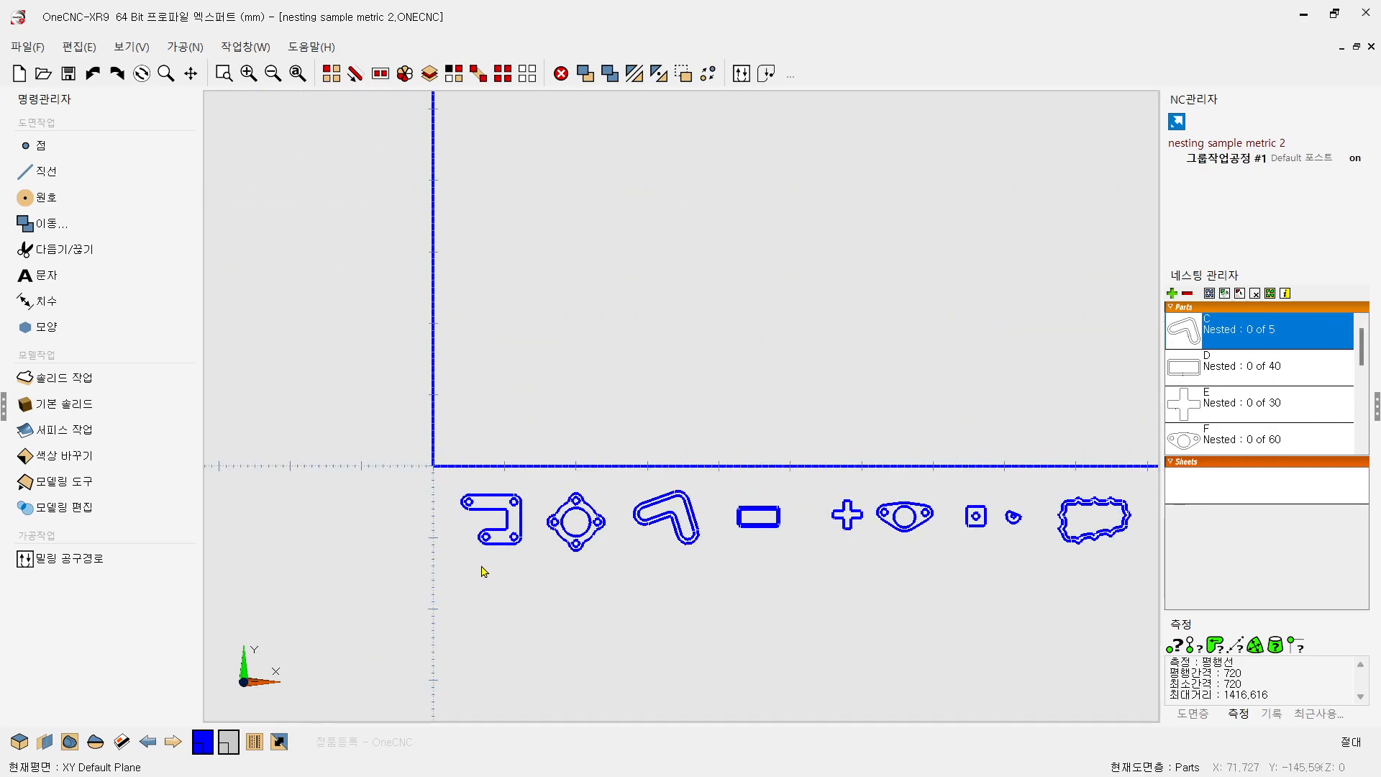
middle_drag(722, 466, 696, 527)
scroll(641, 447, up, 2)
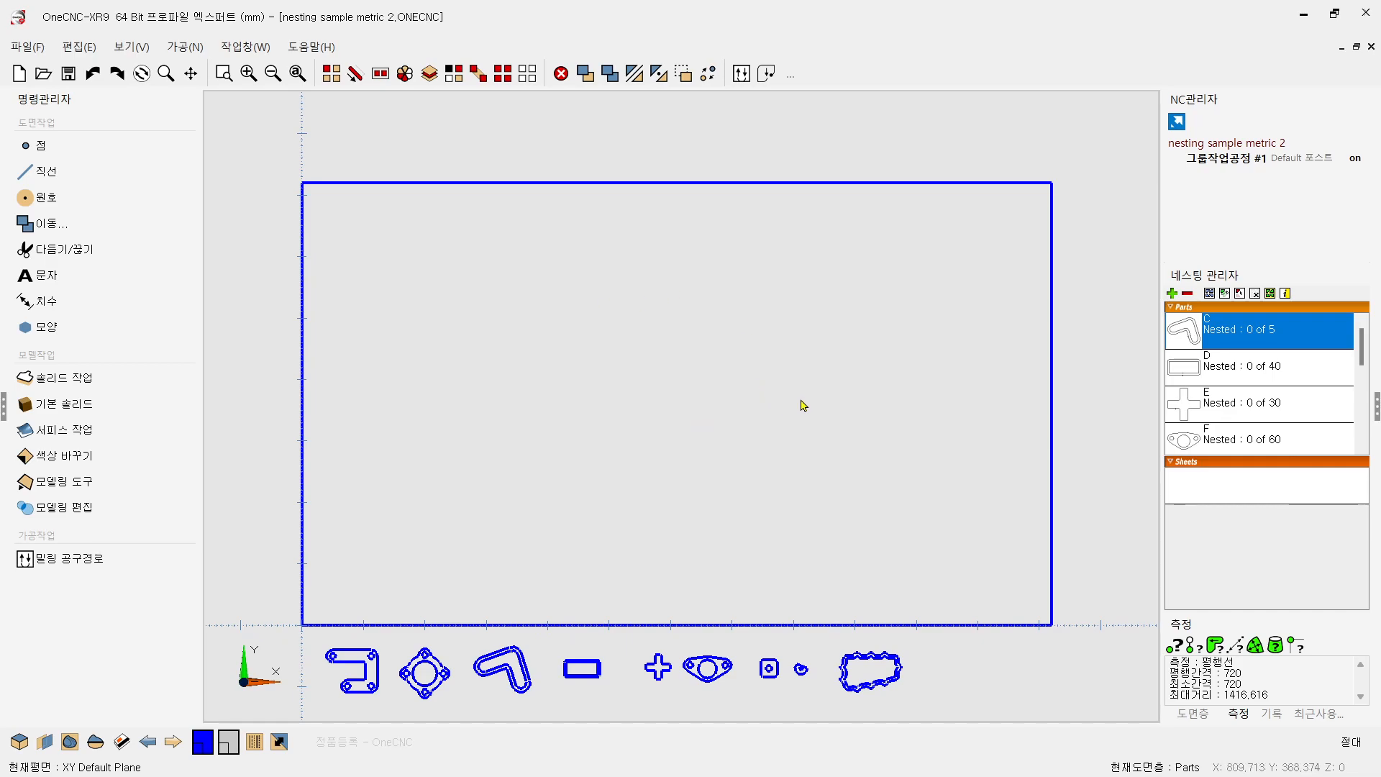
click(1209, 296)
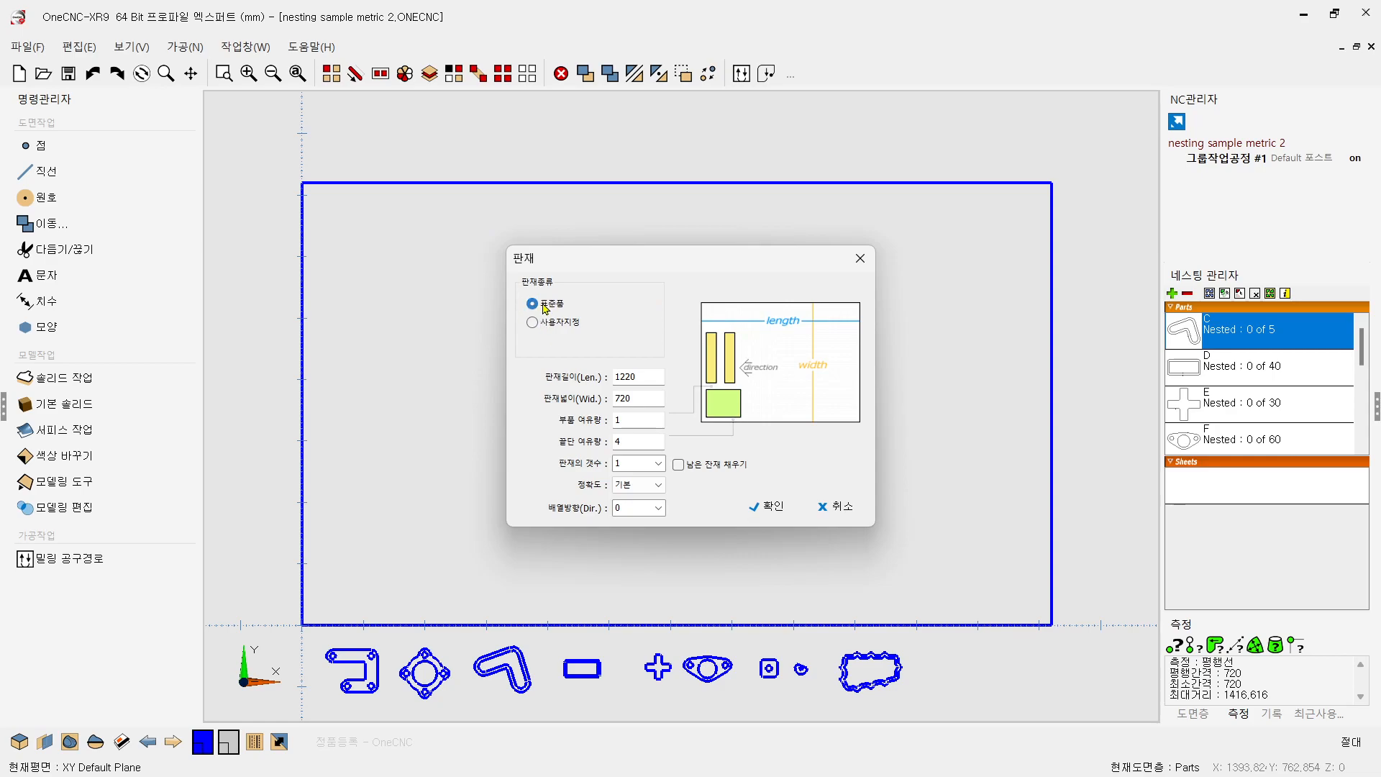
click(566, 323)
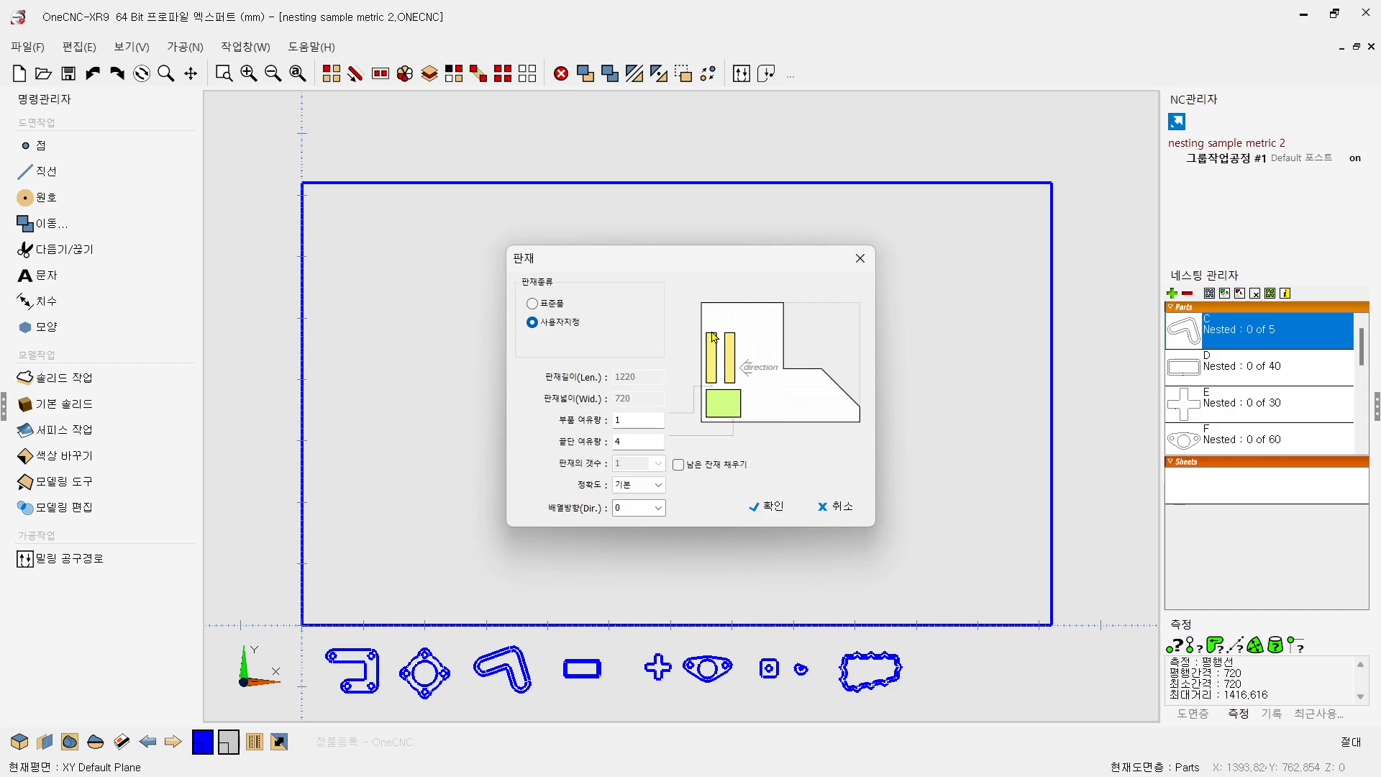
click(547, 309)
- Nest the registered parts on one 1220 by 720 sheet with a part allowance of 1 and an edge allowance of 4
double_click(650, 375)
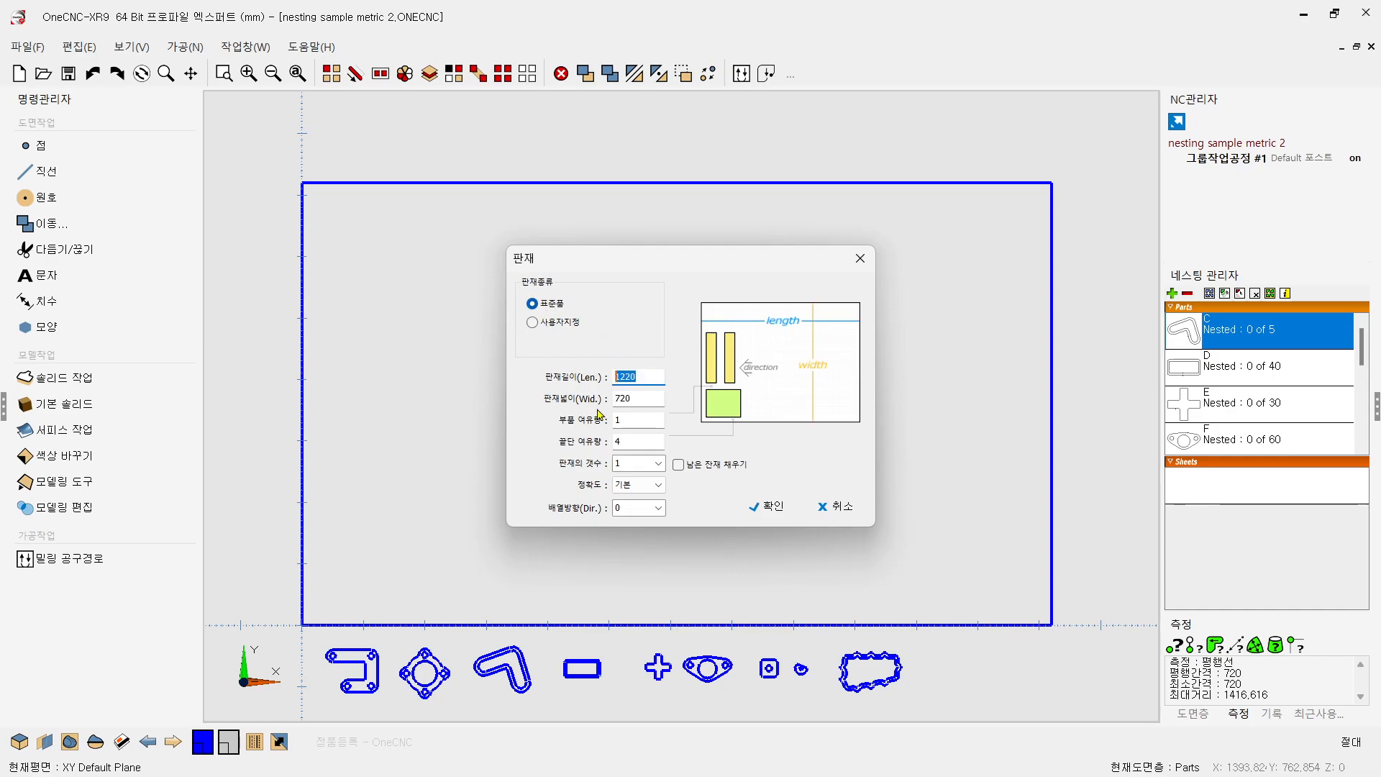
key(Tab)
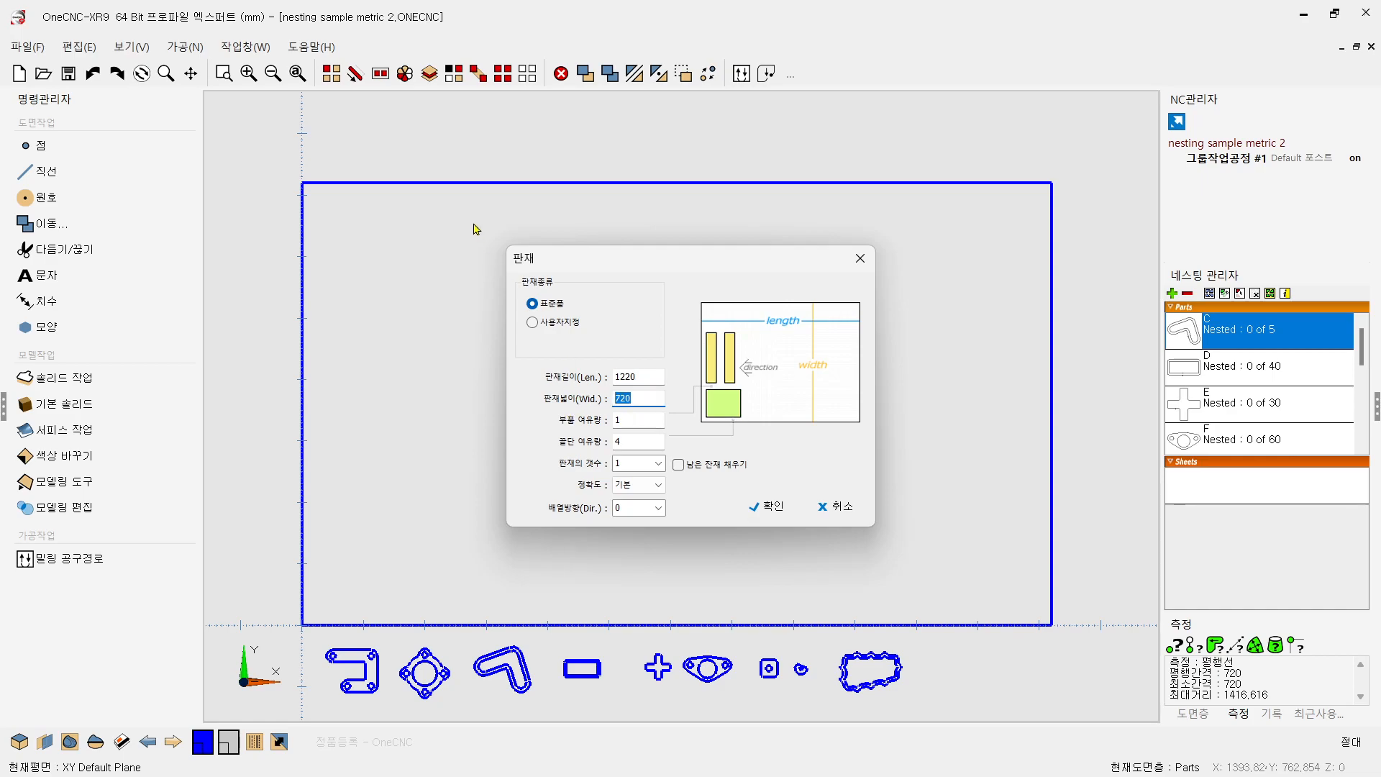
key(Tab)
click(638, 442)
click(678, 466)
click(768, 507)
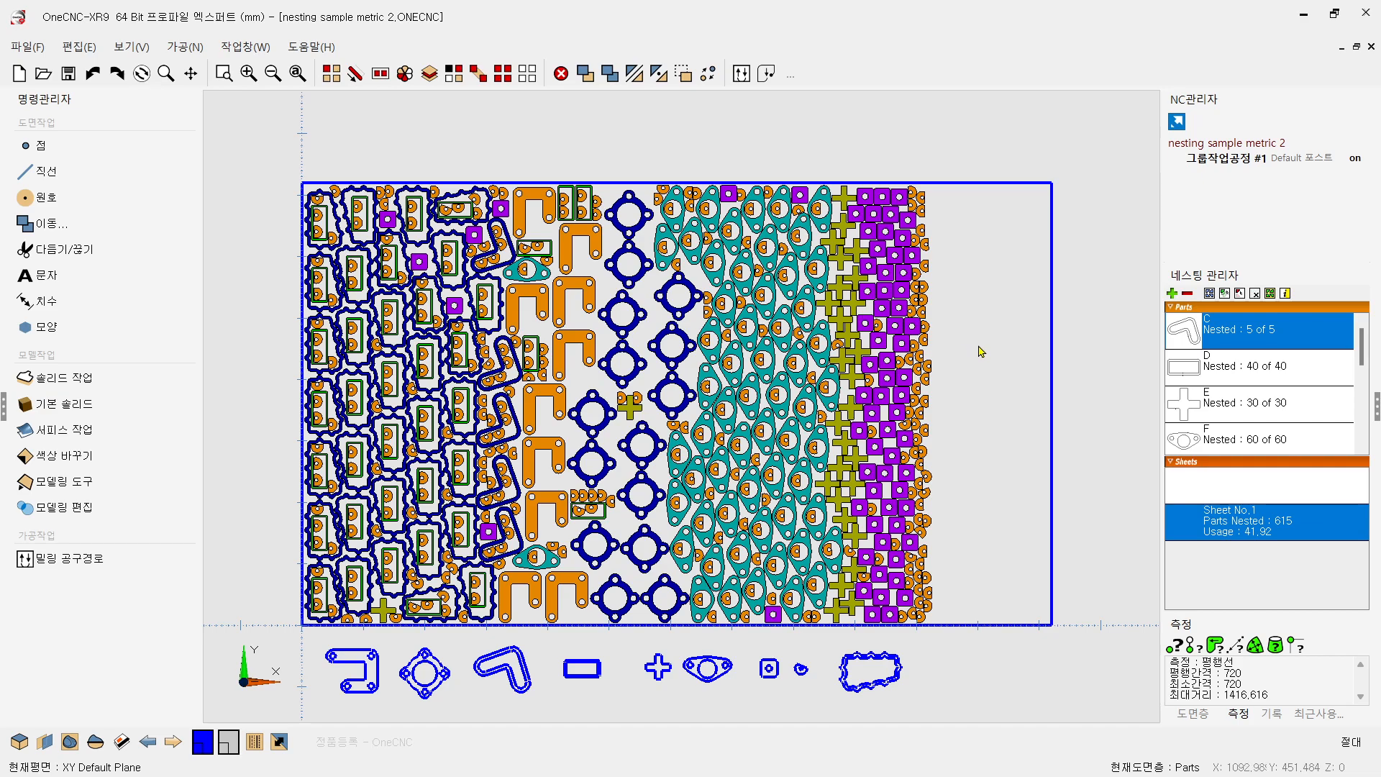
- Manually place four extra copies of part C in the empty area at the right end of the nested sheet
click(1226, 294)
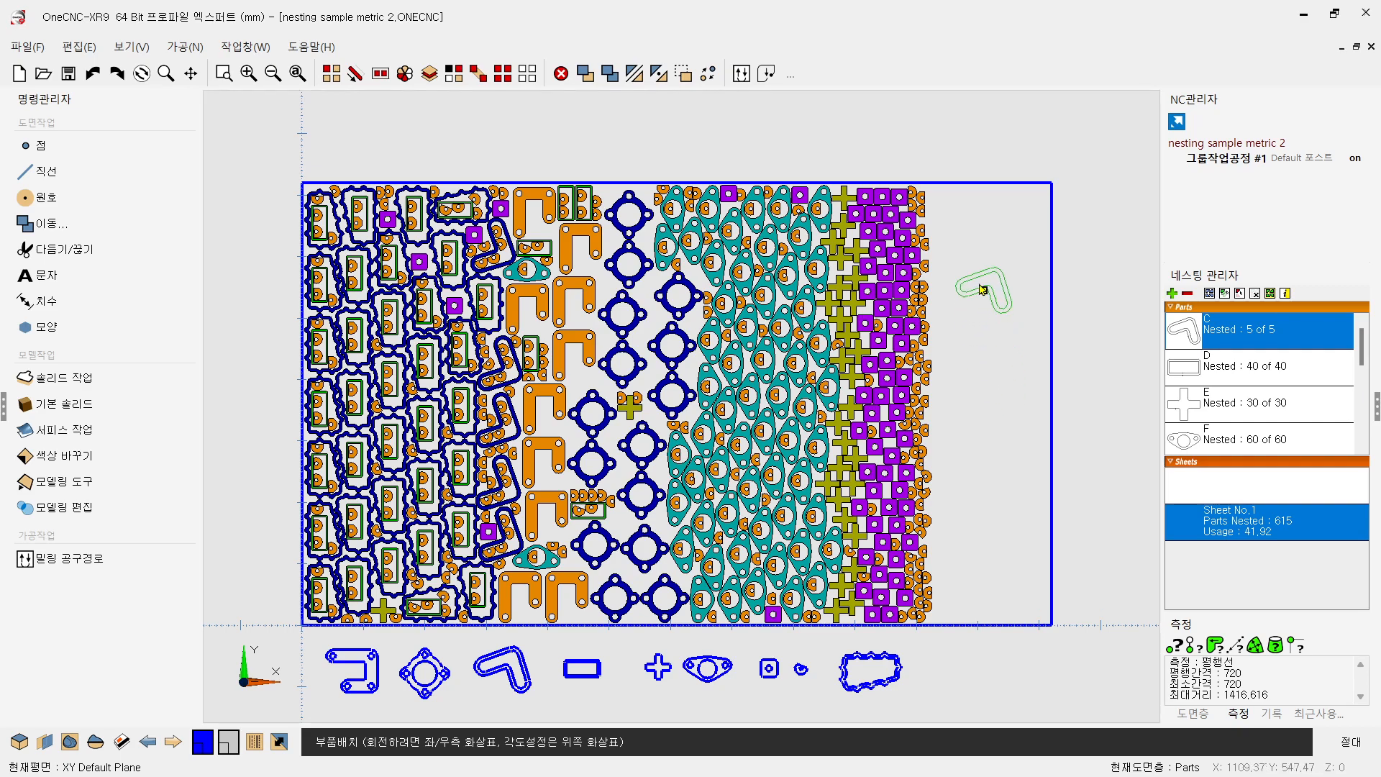
click(968, 259)
click(993, 382)
click(975, 474)
click(987, 541)
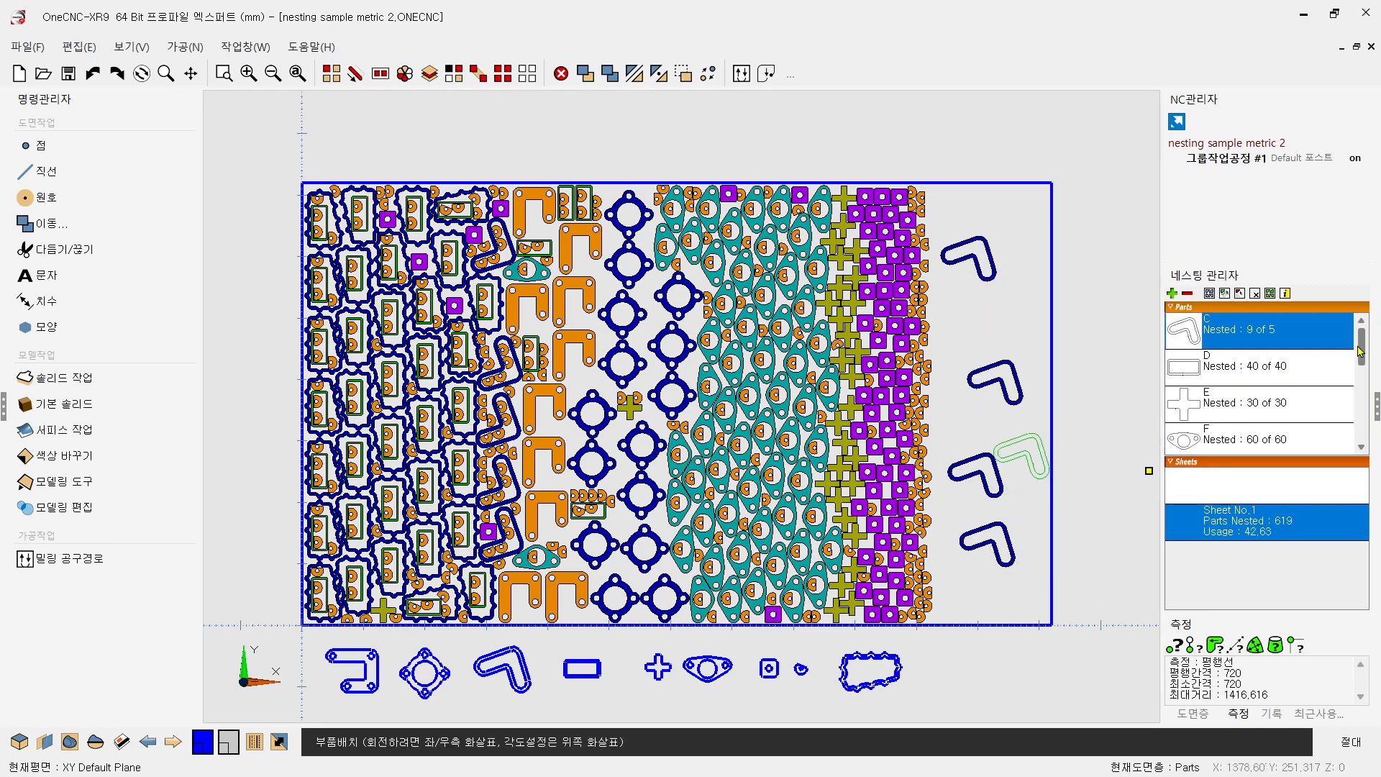
- Manually place nine extra copies of the round flange part around the added C parts in the sheet's free area
drag(1361, 353, 1361, 424)
click(1205, 368)
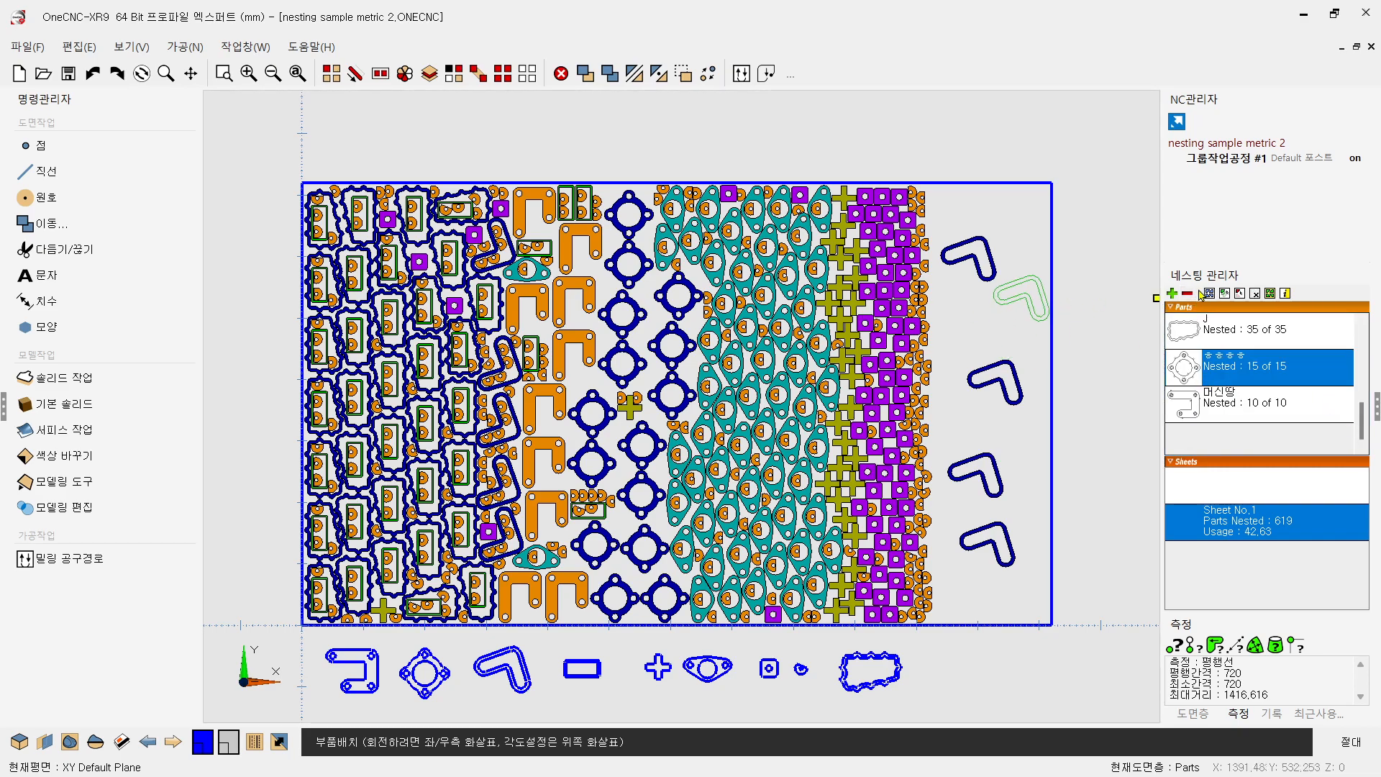
click(1225, 294)
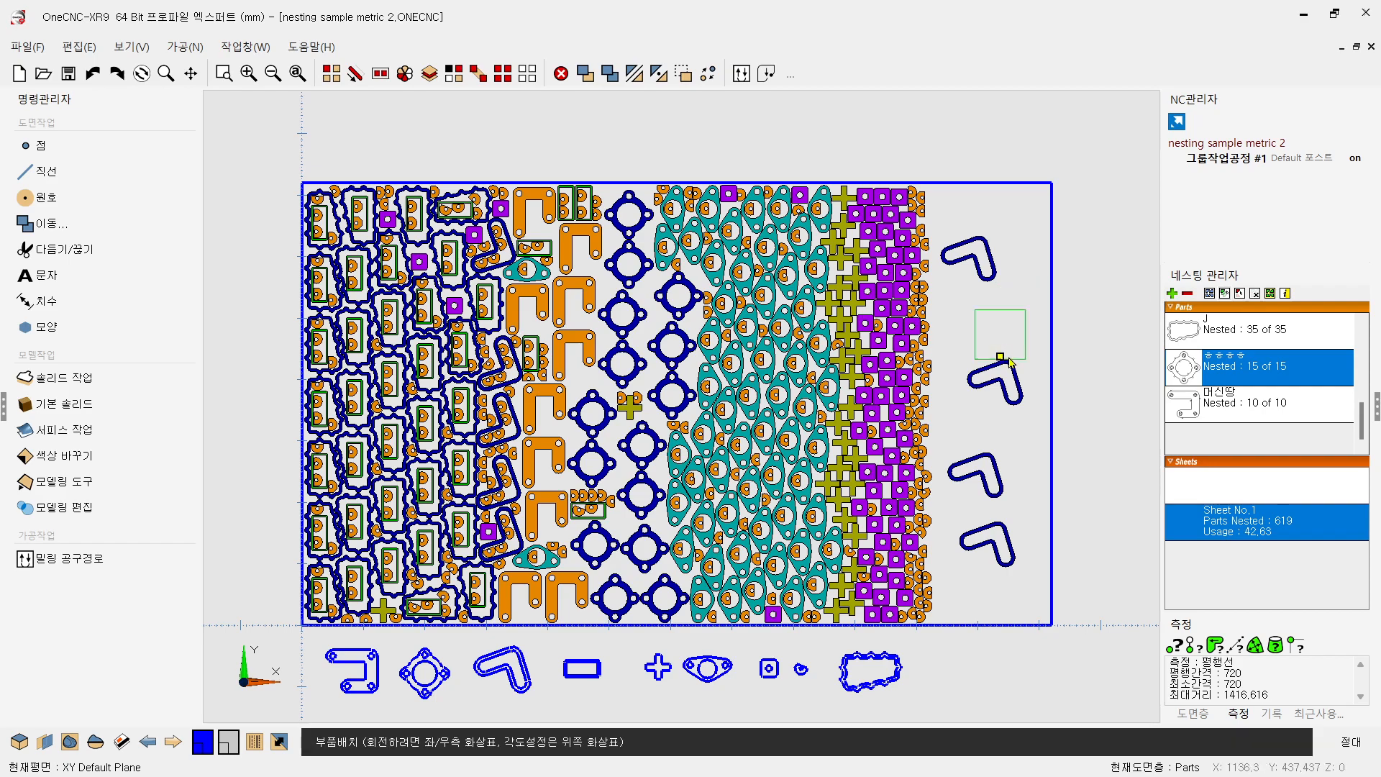
click(973, 324)
click(1018, 226)
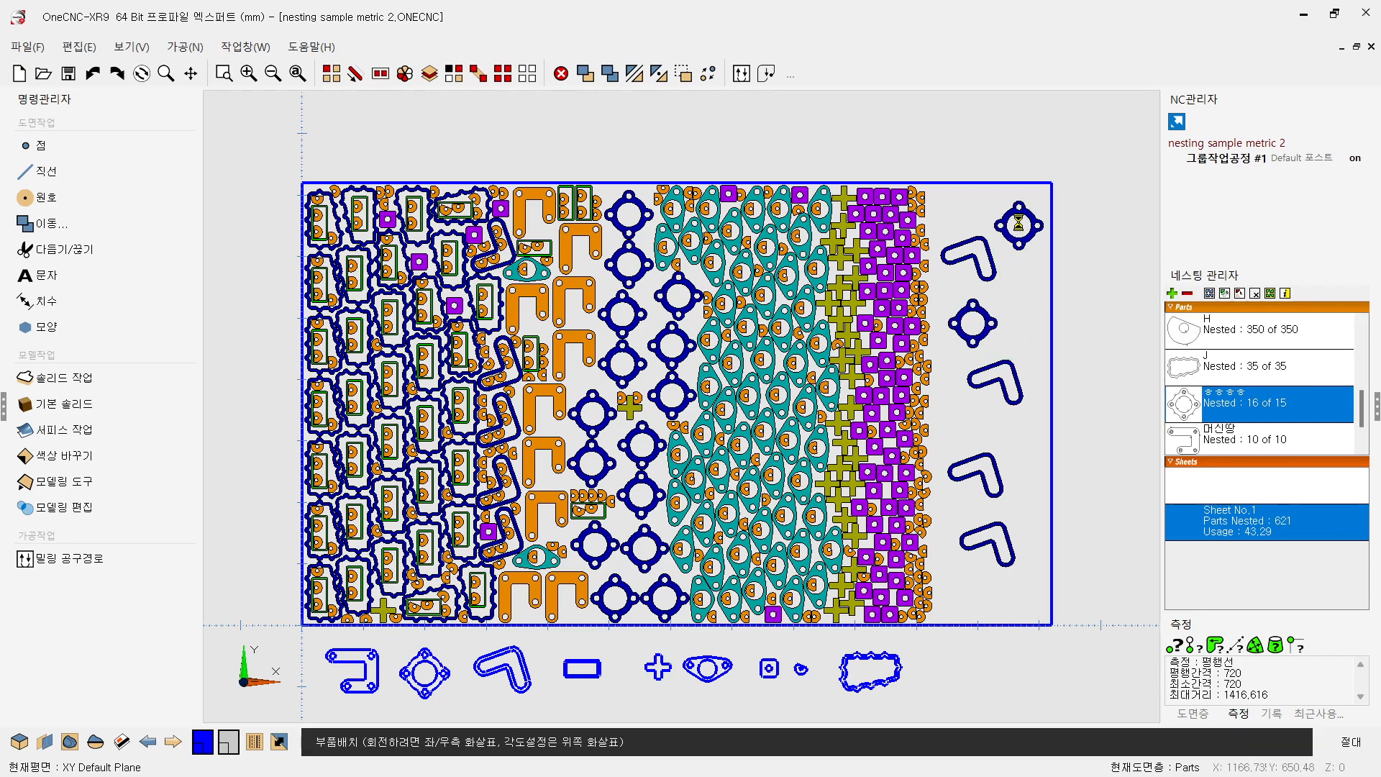
click(965, 210)
click(1022, 275)
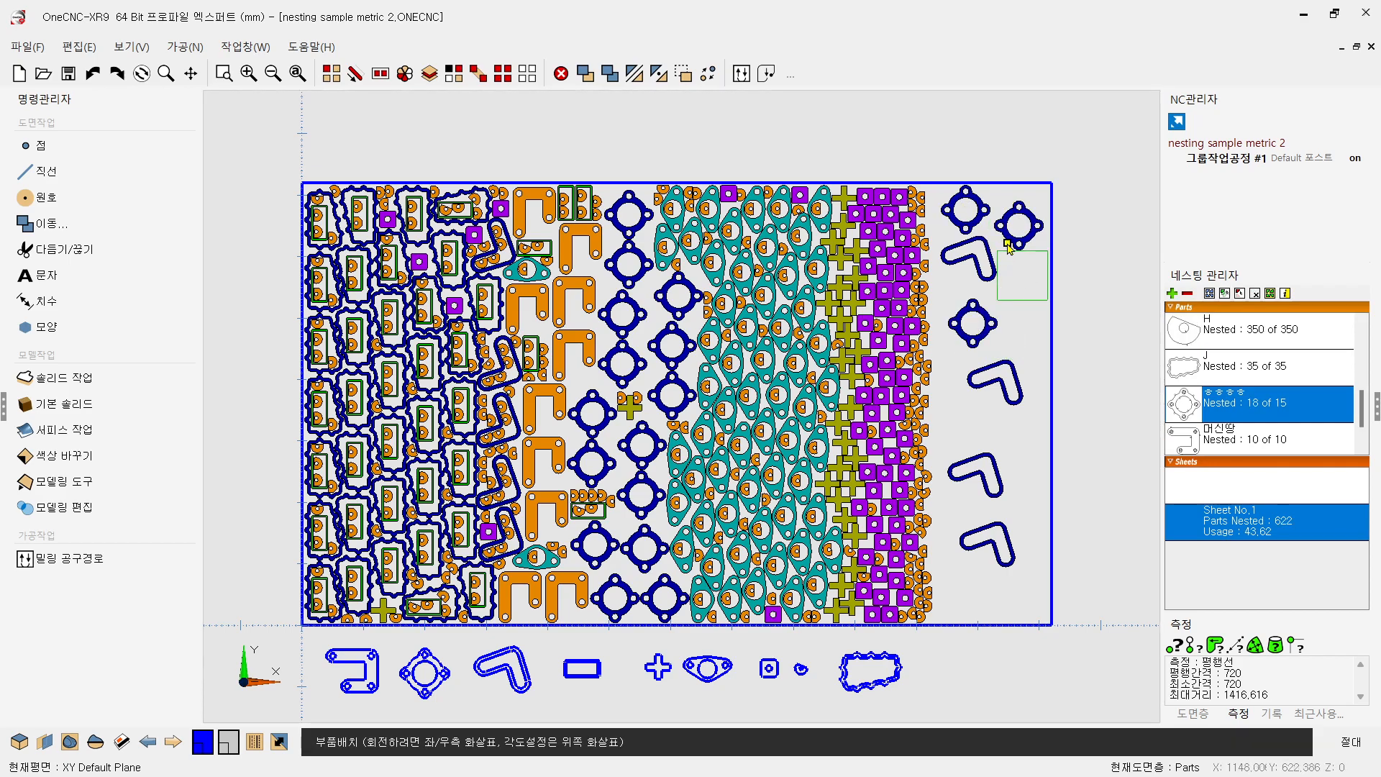
click(1022, 324)
click(954, 414)
click(1018, 429)
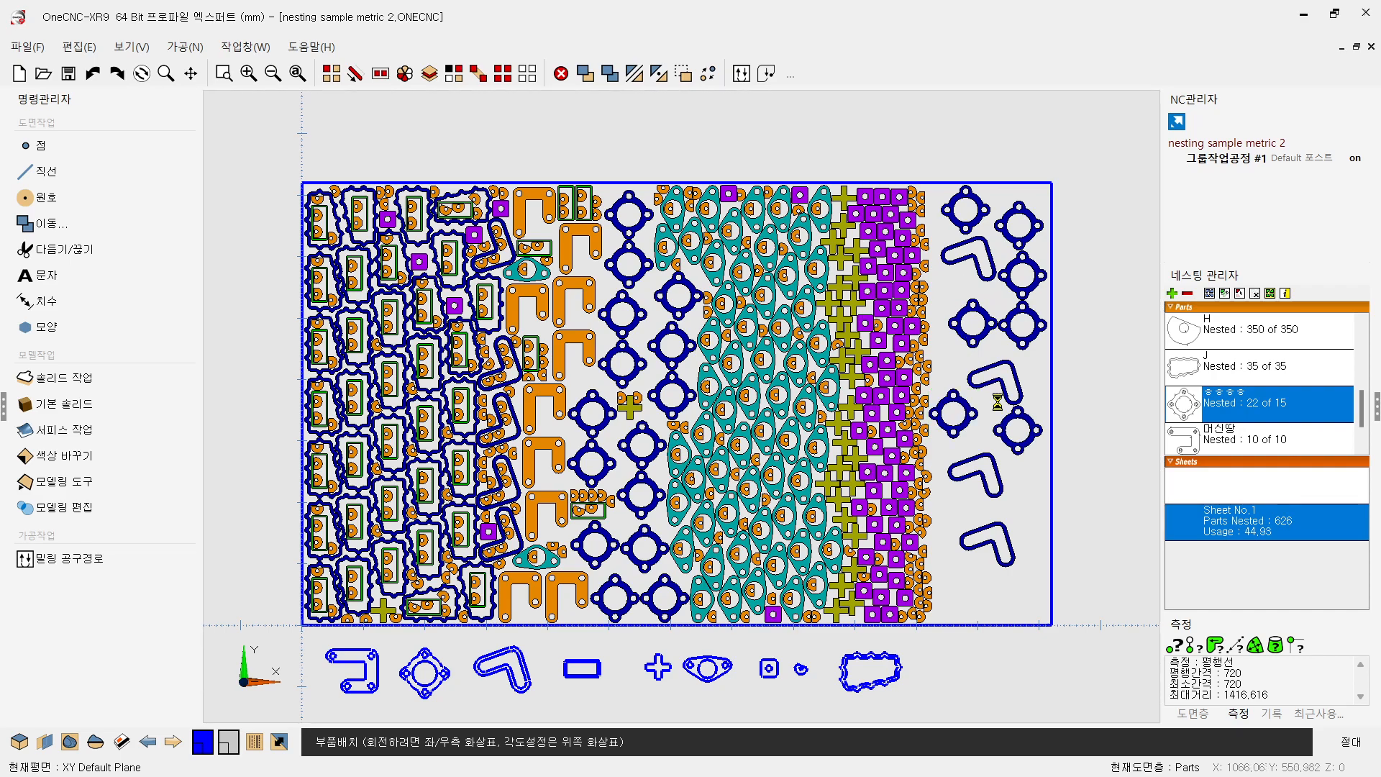
click(969, 576)
click(1018, 591)
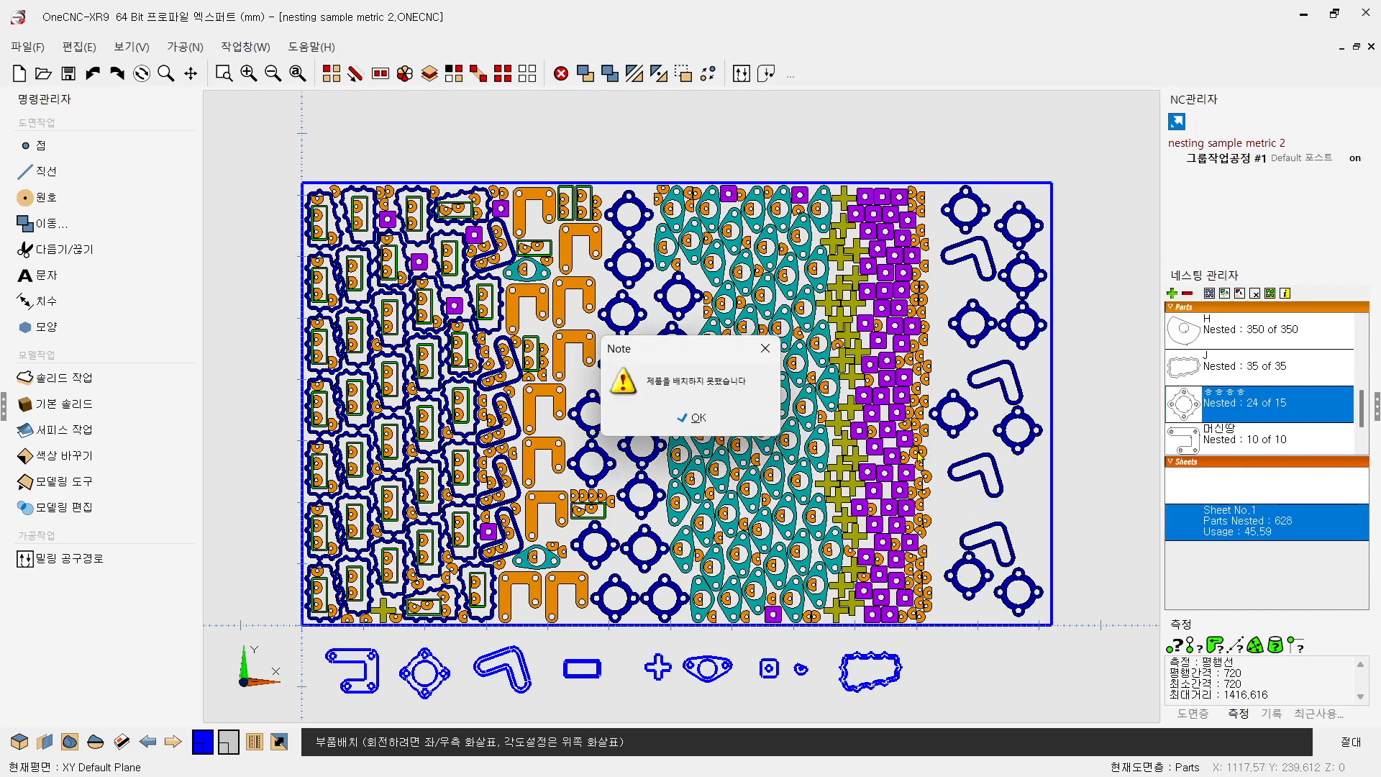
- Try to fit more round flange copies into the tight gaps between the manually placed parts, and end the placement
click(696, 416)
click(991, 507)
click(700, 417)
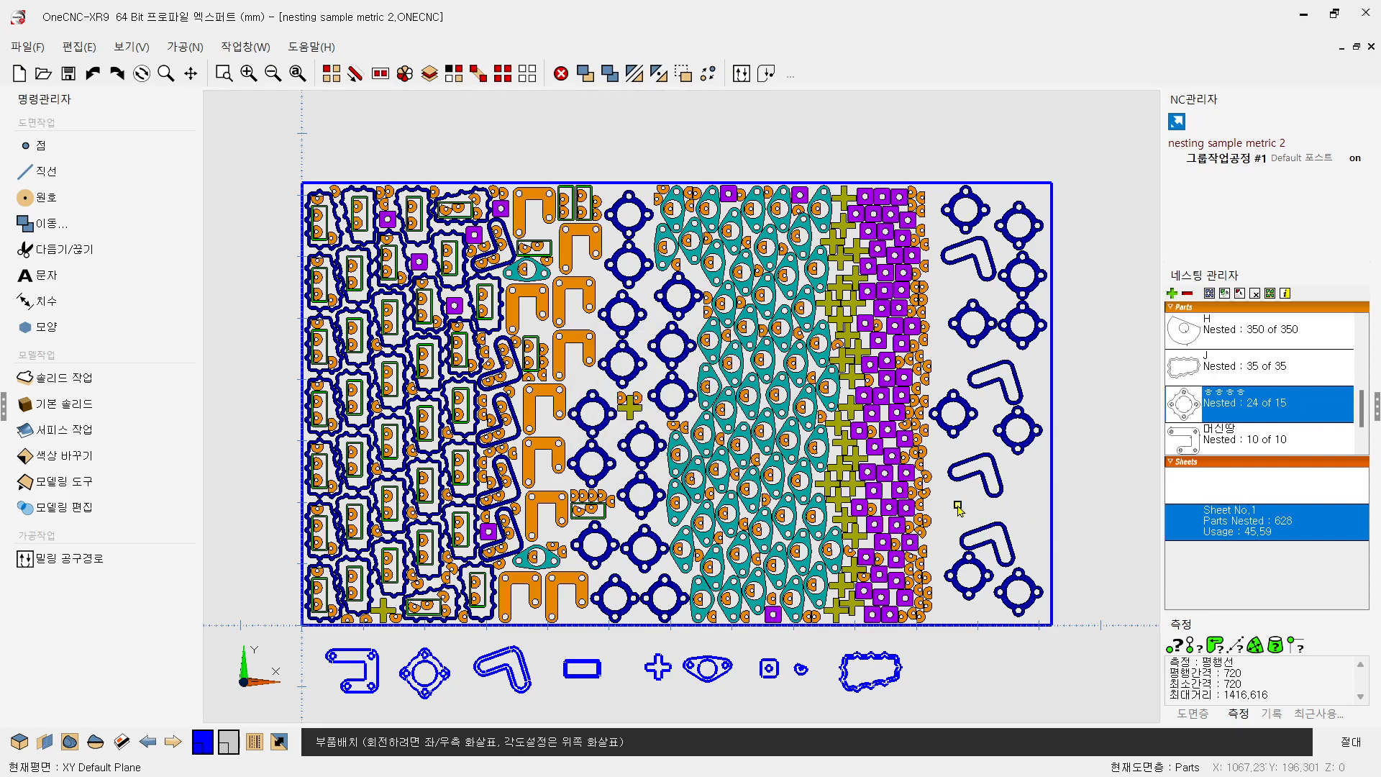
click(971, 525)
click(699, 419)
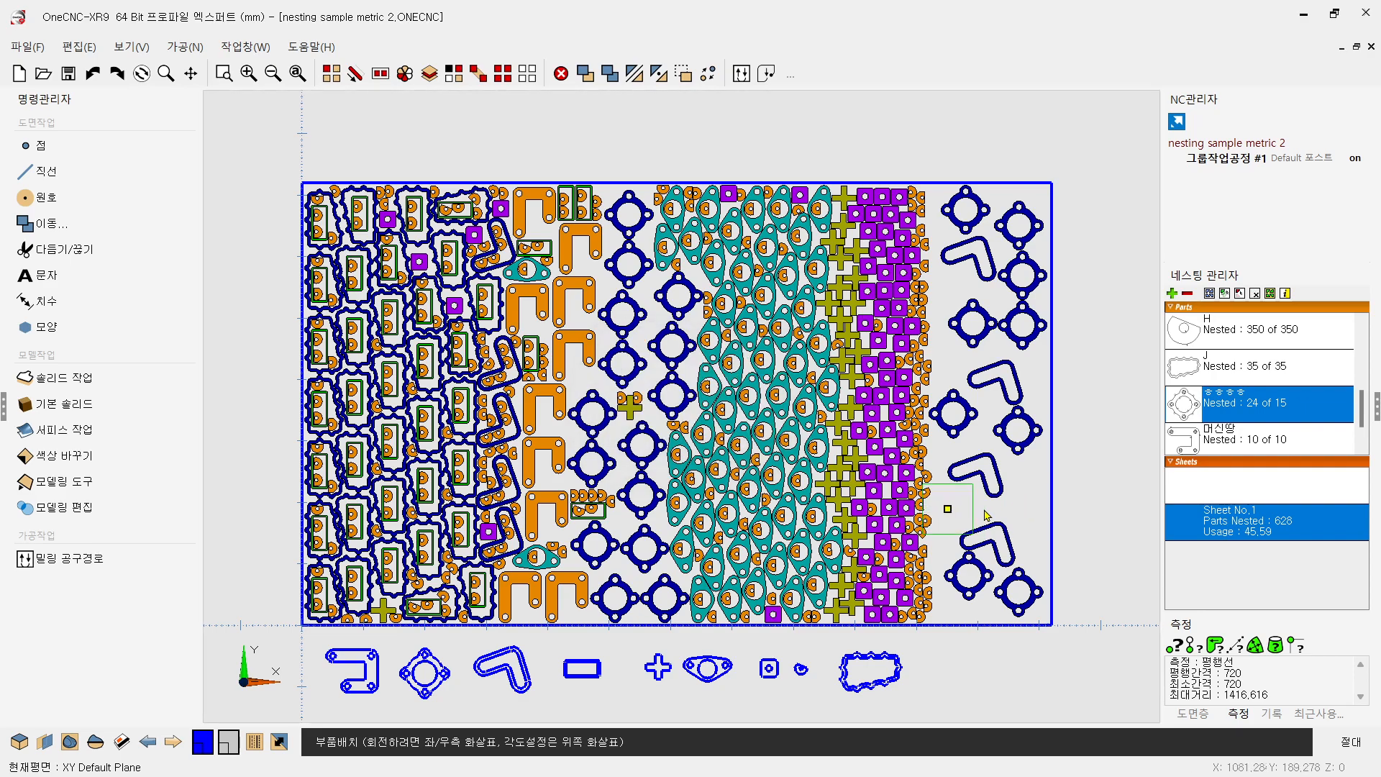
key(Escape)
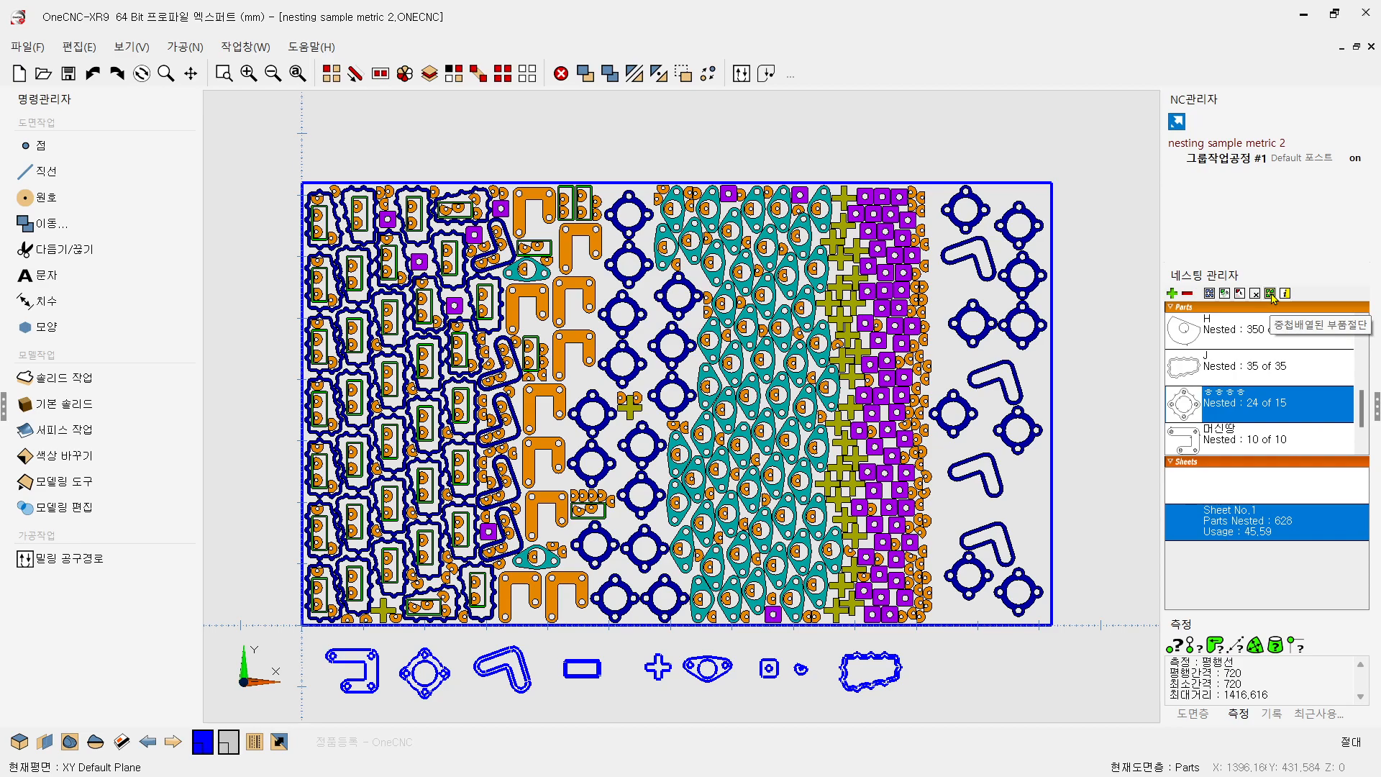
- Remove one diamond-shaped flange and the half-round part inside it from the nested sheet
scroll(665, 264, up, 6)
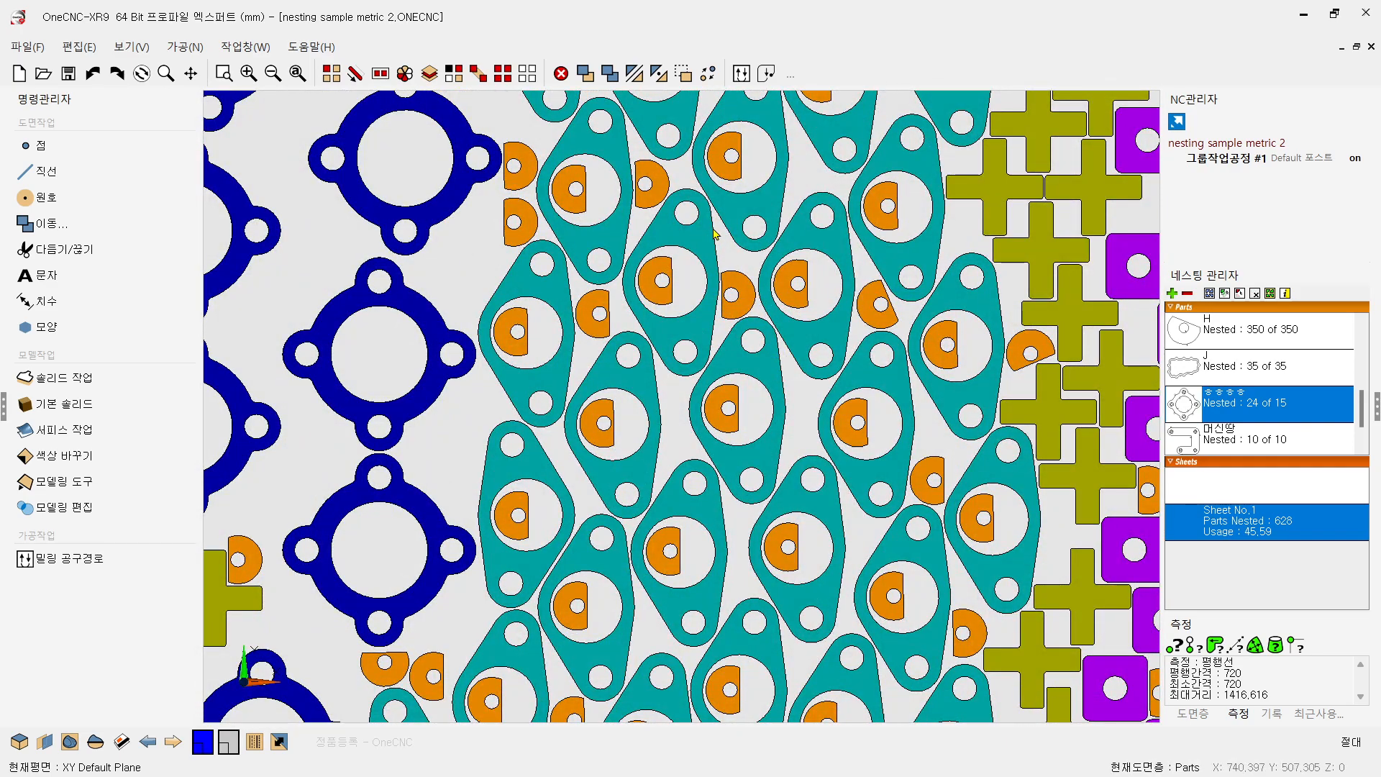
click(1239, 294)
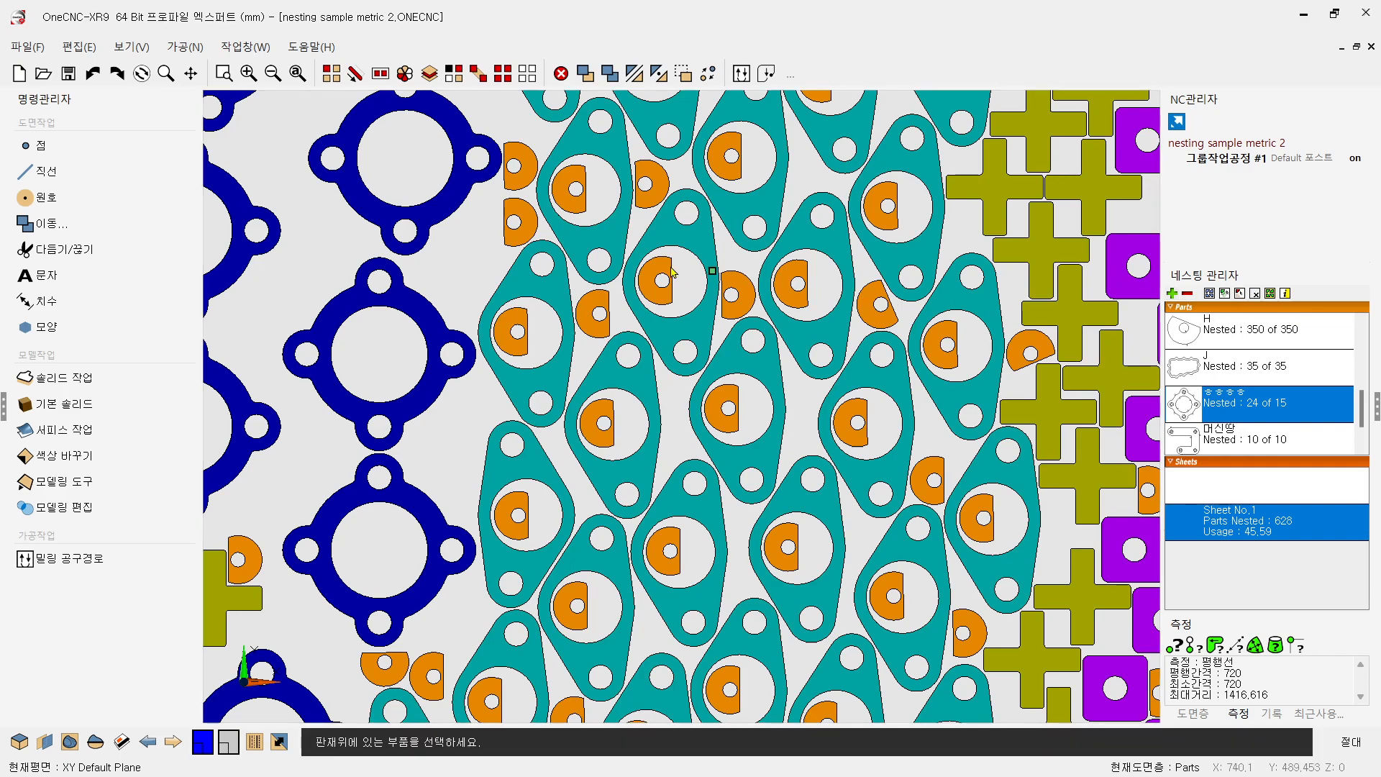
click(698, 243)
click(665, 297)
- Remove six half-round parts from inside a green rectangular part and the neighbouring L-shaped part on the sheet
scroll(330, 430, up, 3)
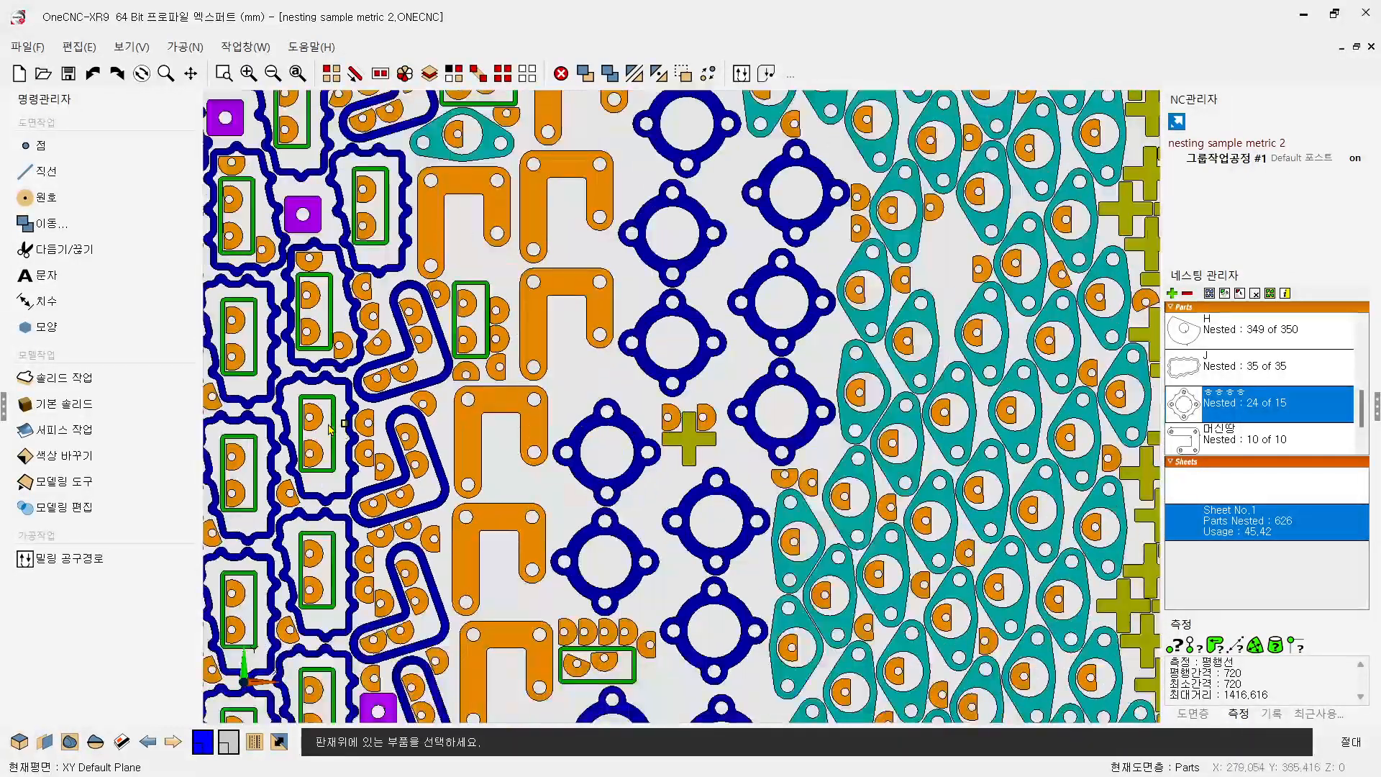
click(316, 423)
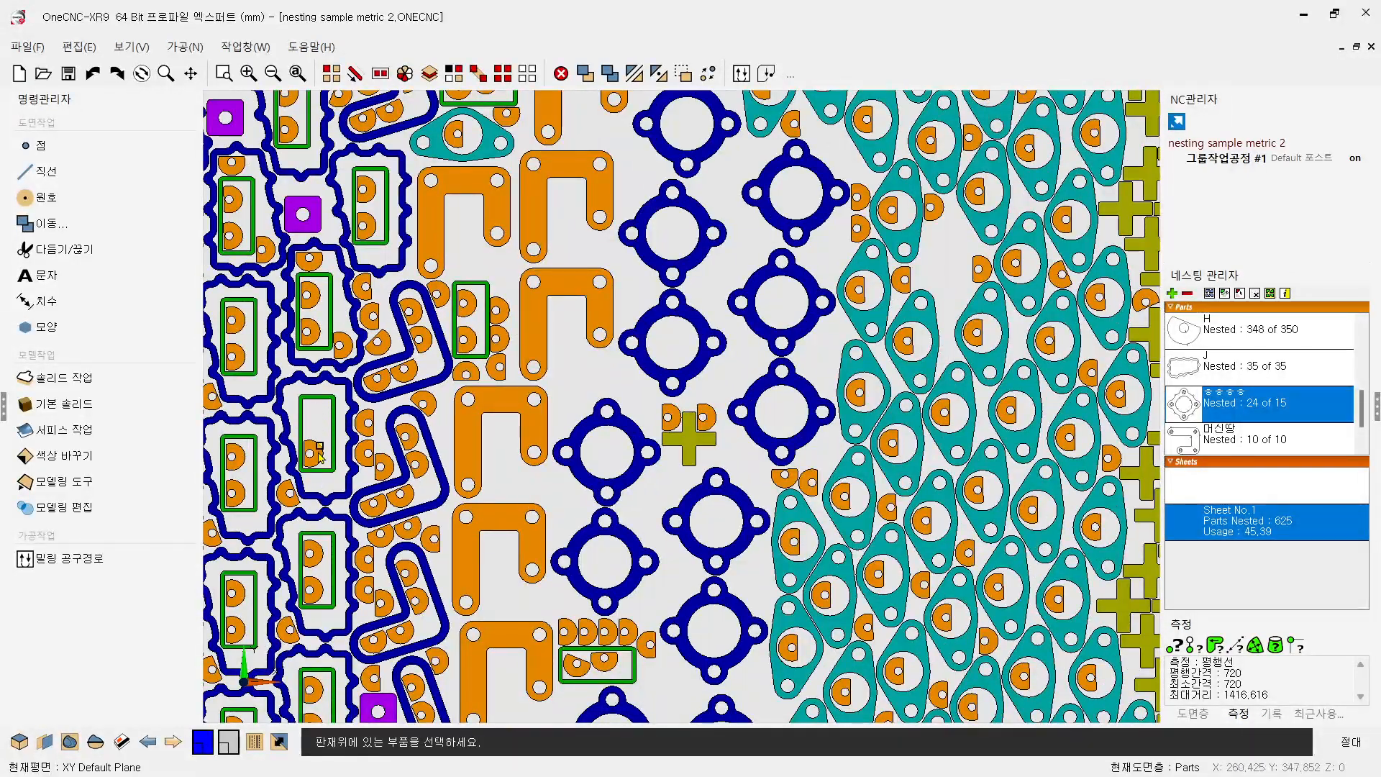
click(317, 453)
click(401, 374)
click(378, 379)
click(421, 335)
click(410, 316)
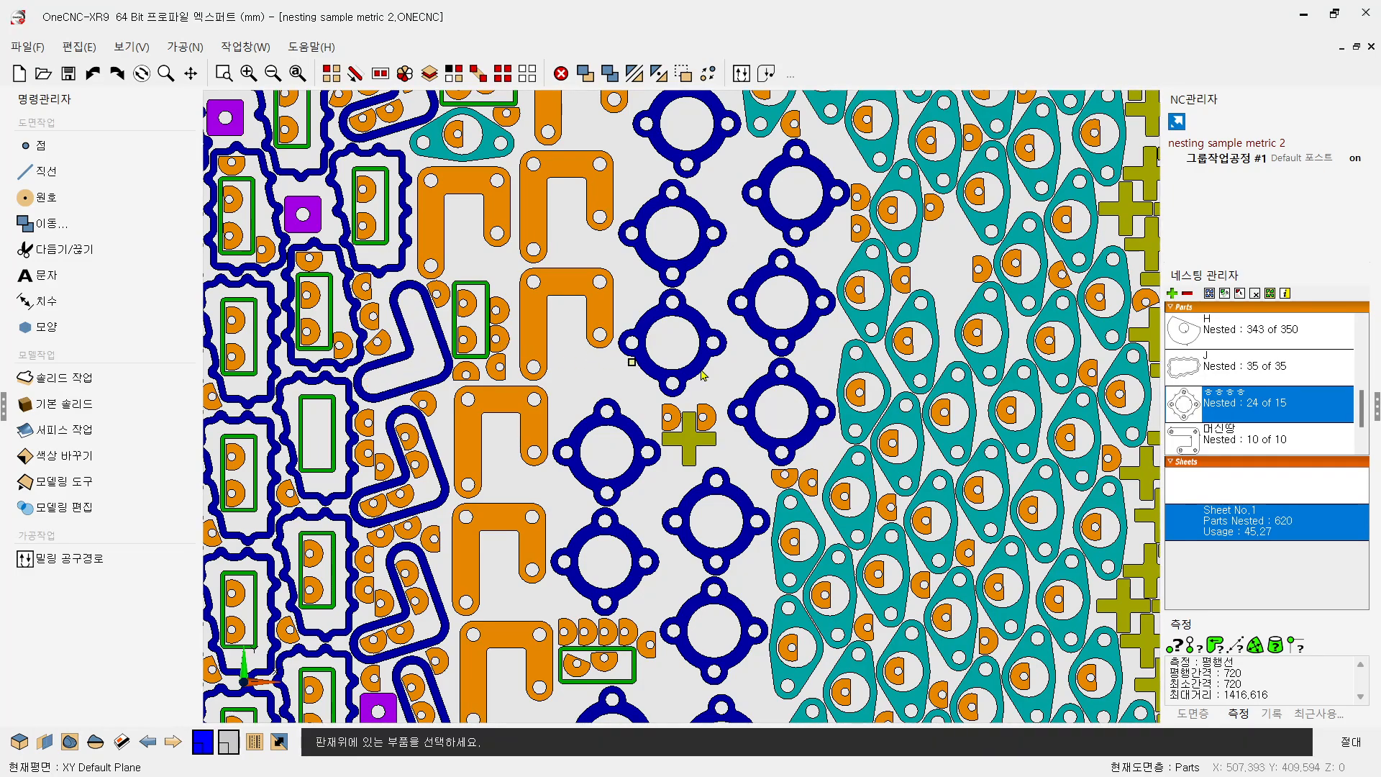
- Remove one L-shaped part and two orange C-shaped plates from the middle-left area of the nested sheet
scroll(642, 405, down, 3)
click(636, 405)
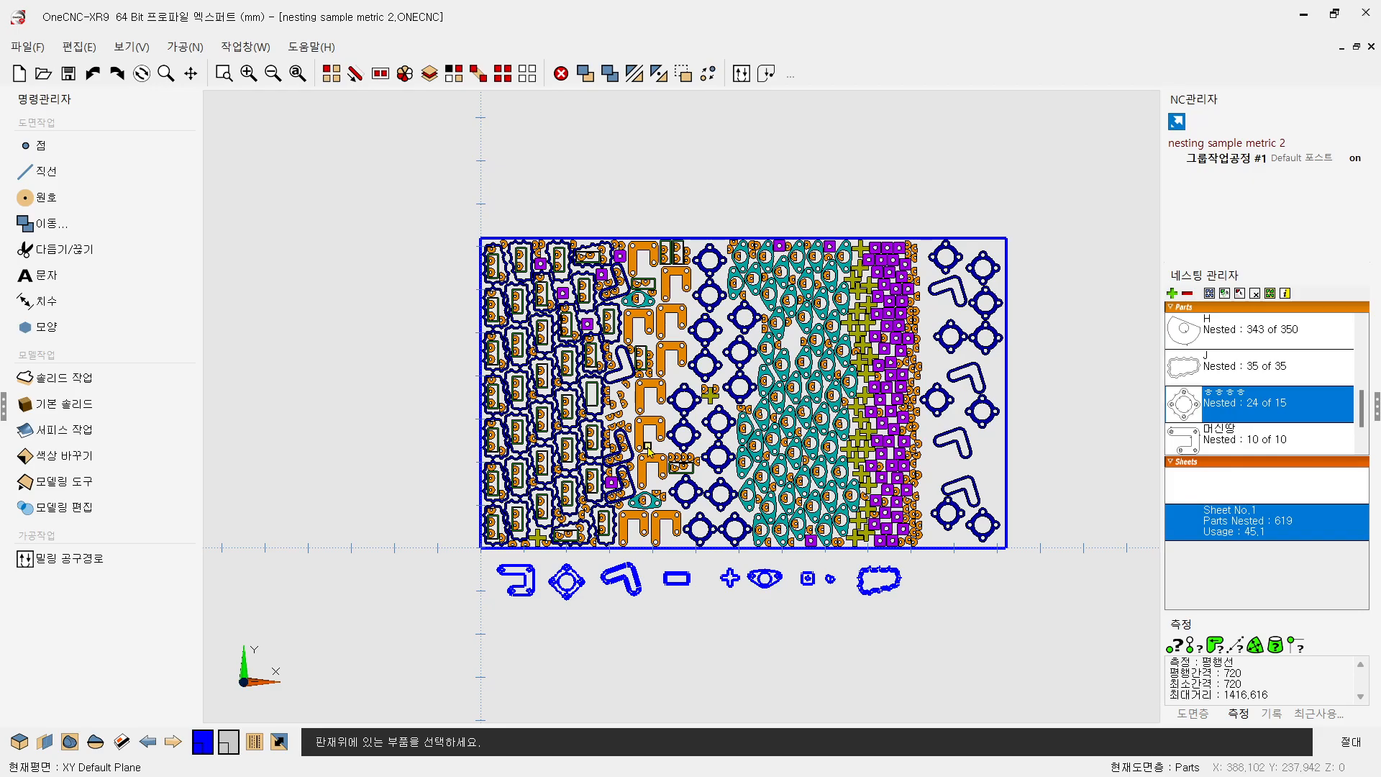
scroll(647, 406, up, 5)
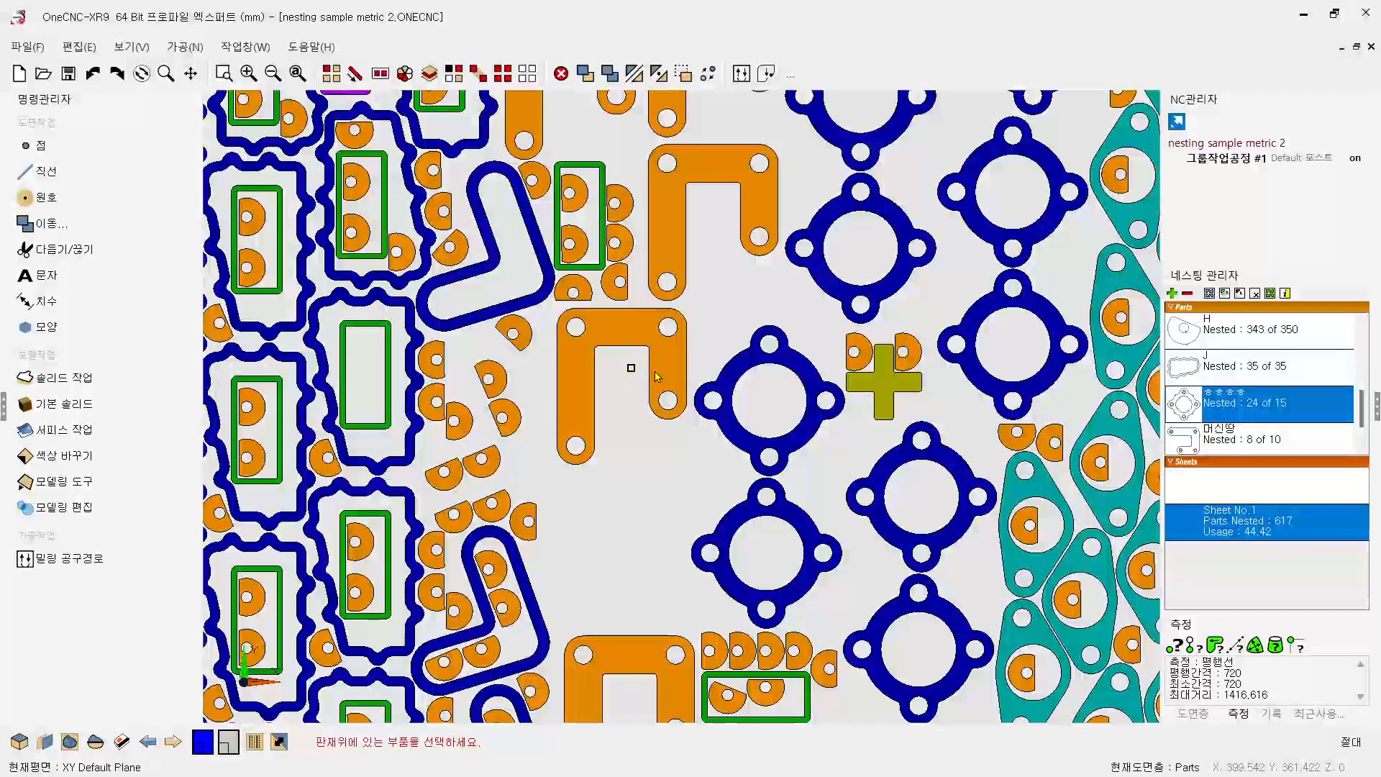
click(633, 376)
scroll(630, 383, down, 5)
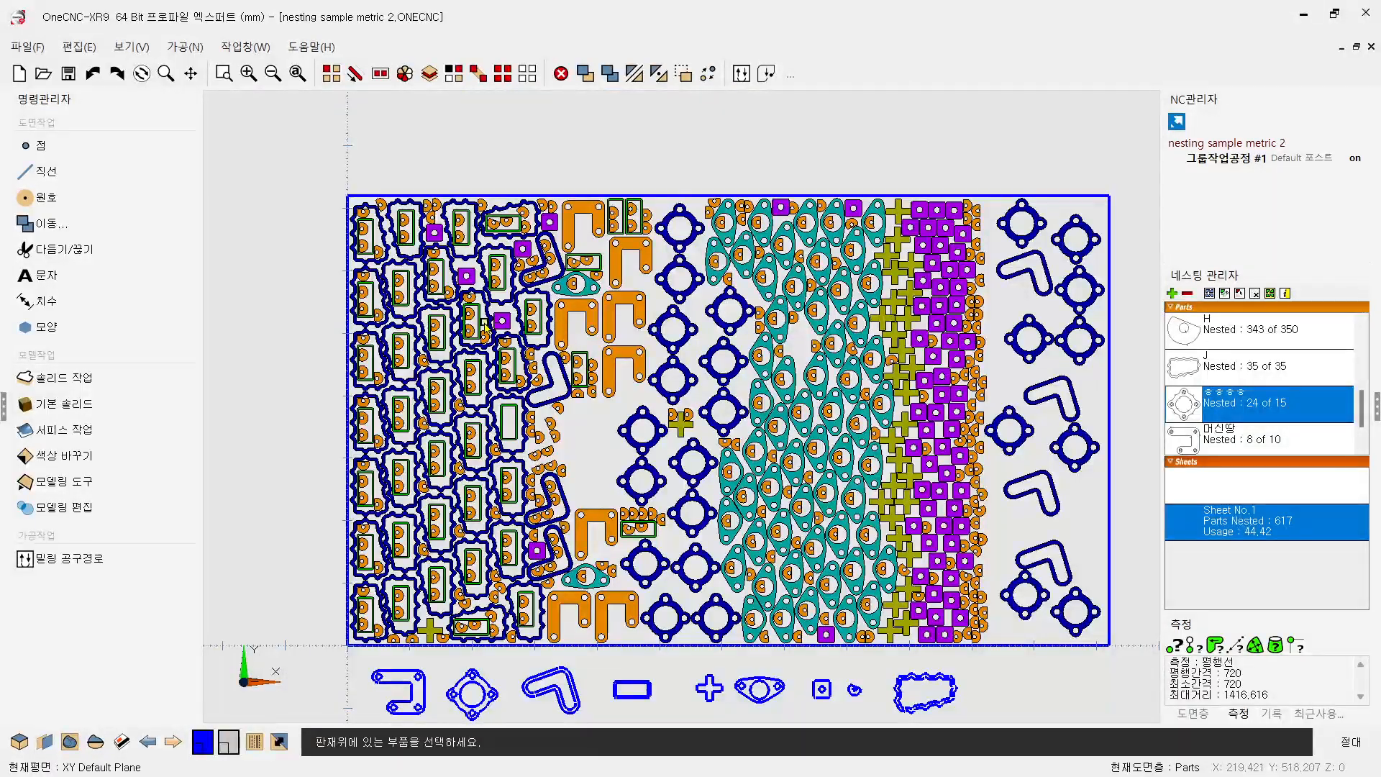
scroll(463, 341, down, 1)
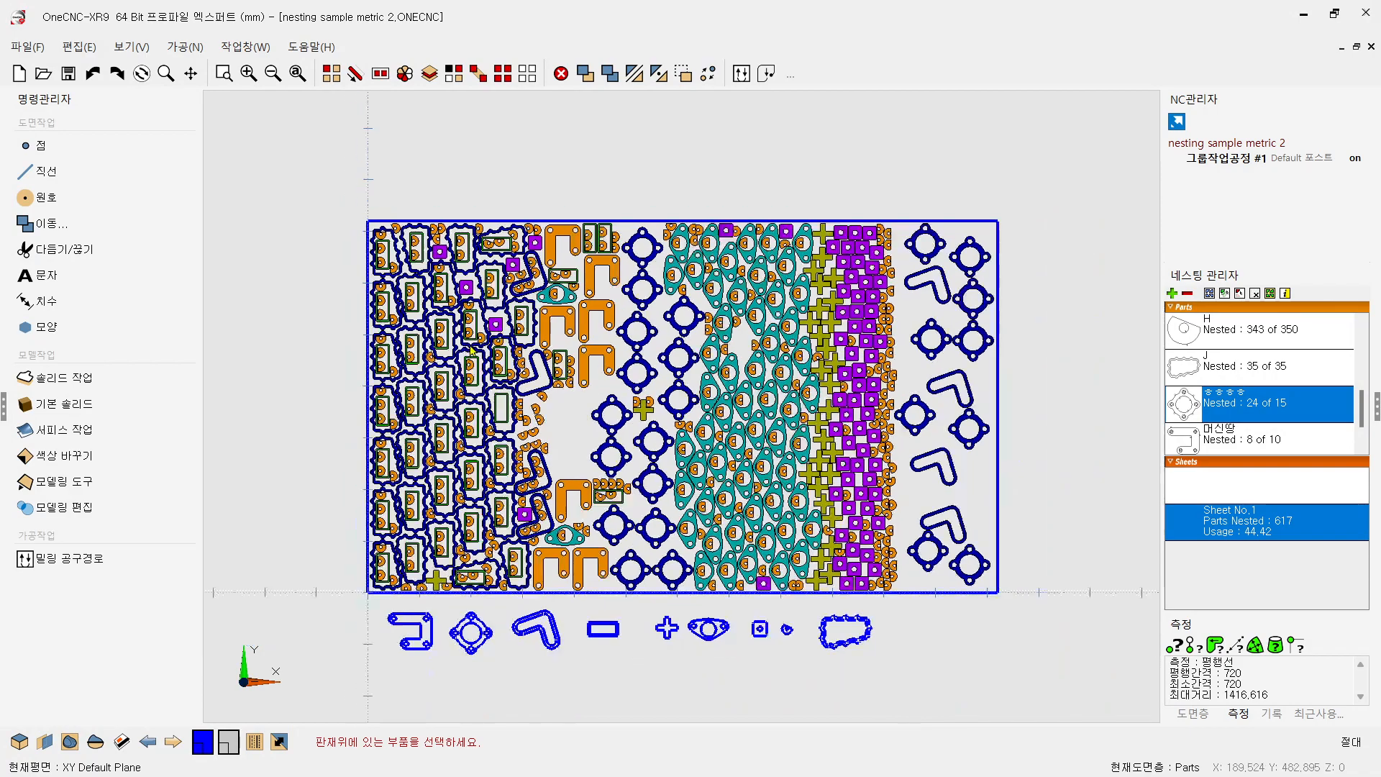
- Start a sheet cutting operation for the nest, entering ㅁㄴㅇㄹㄴㅇㄹ as the start cutting code and ㅁㄴㅇㄻㄴㅇㄹ as the end cutting code
click(1269, 293)
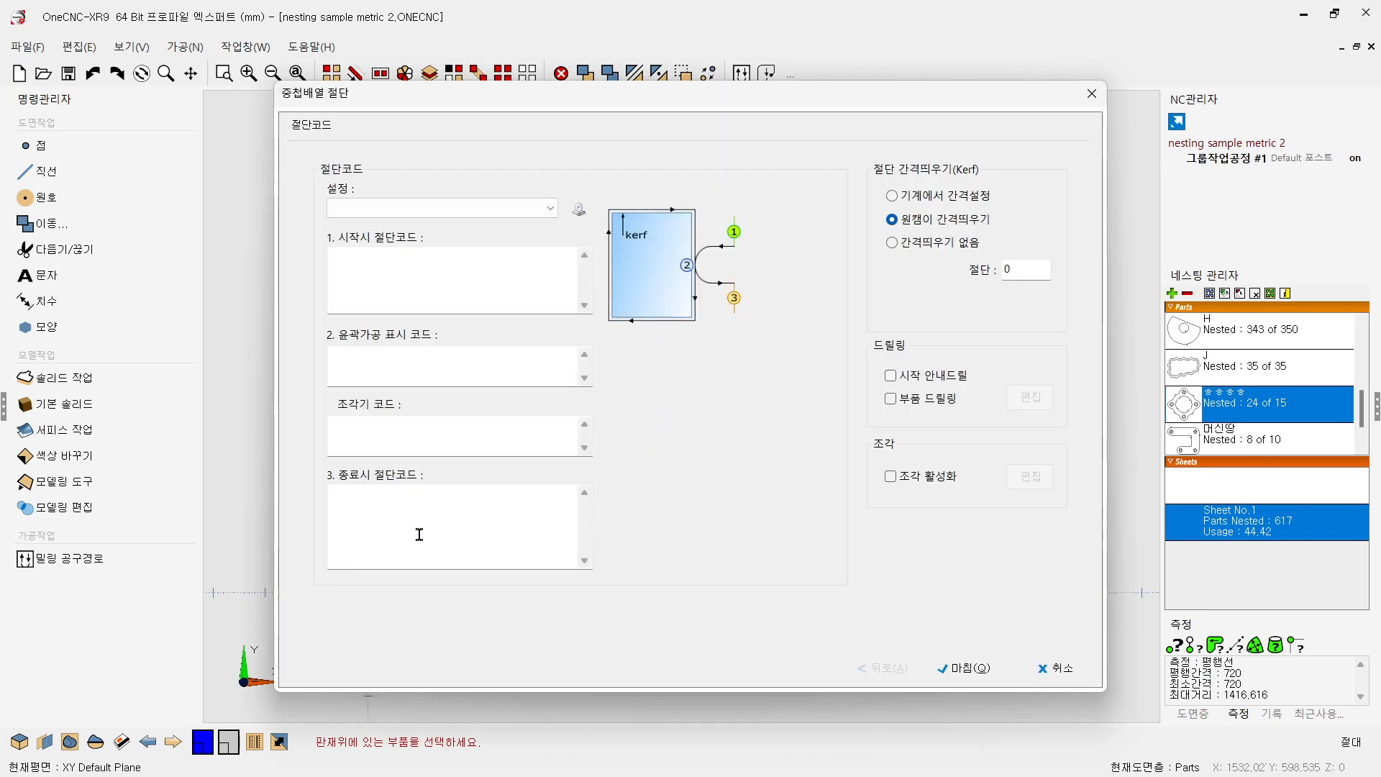
click(416, 210)
click(415, 210)
click(390, 256)
text(ㅁㄴㅇㄹㄴㅇㄹ)
click(369, 510)
text(ㅁㄴㅇㄻㄴㅇㄹ)
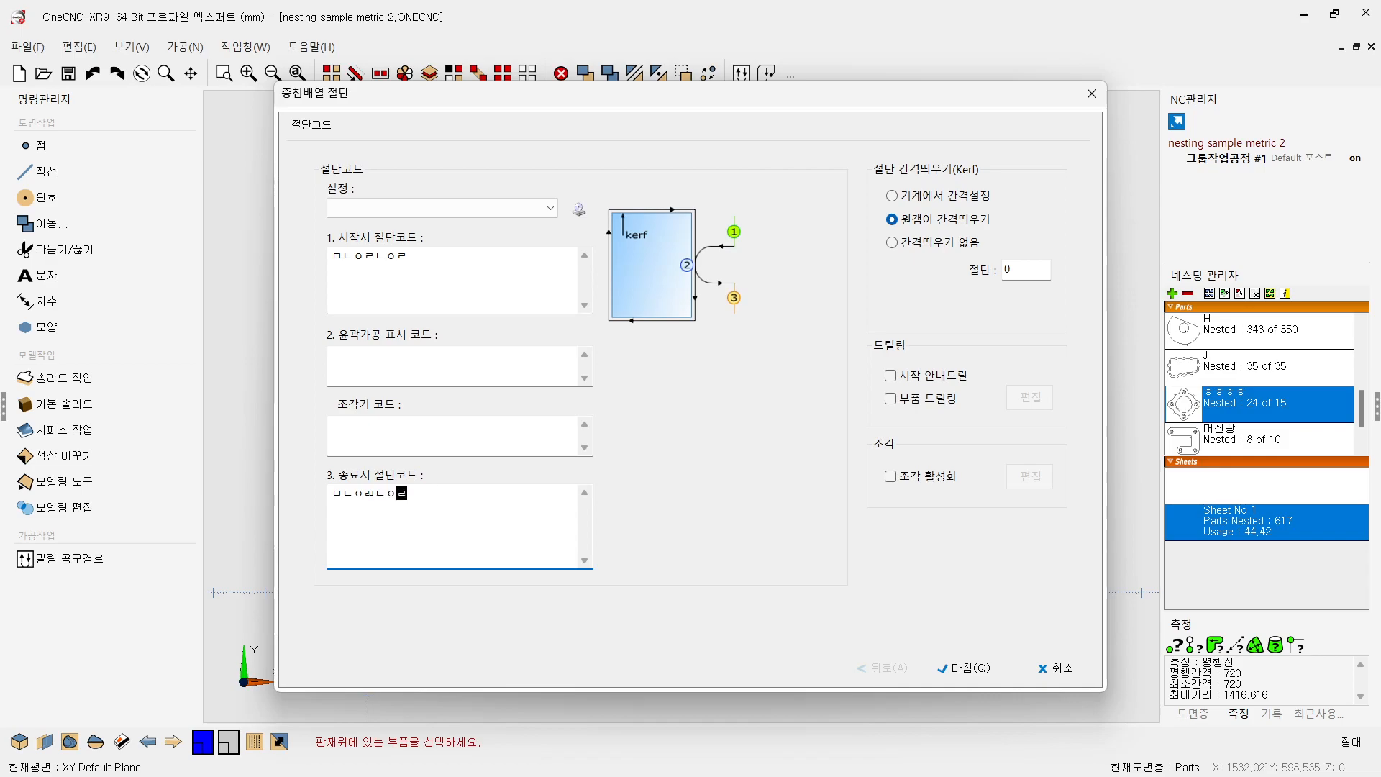
- Enter ㅁㄴㅇㄹㄴㅇㄹ as the contour marking code and ㅇㄻㄴㅇ as the engraver code, and generate the cutting toolpath
click(395, 357)
text(ㅁㄴㅇㄹㄴㅇㄹ)
click(475, 424)
text(ㅇㄻㄴㅇ)
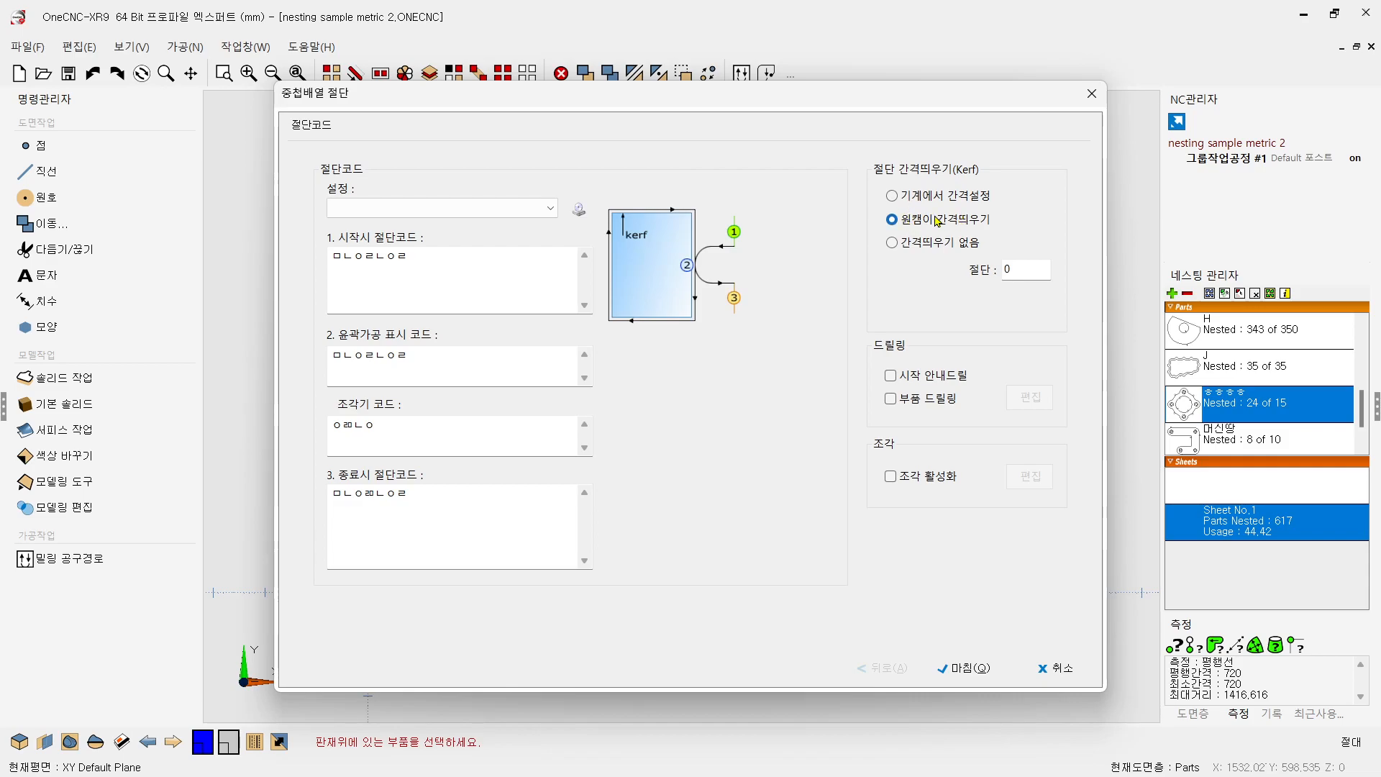
click(965, 668)
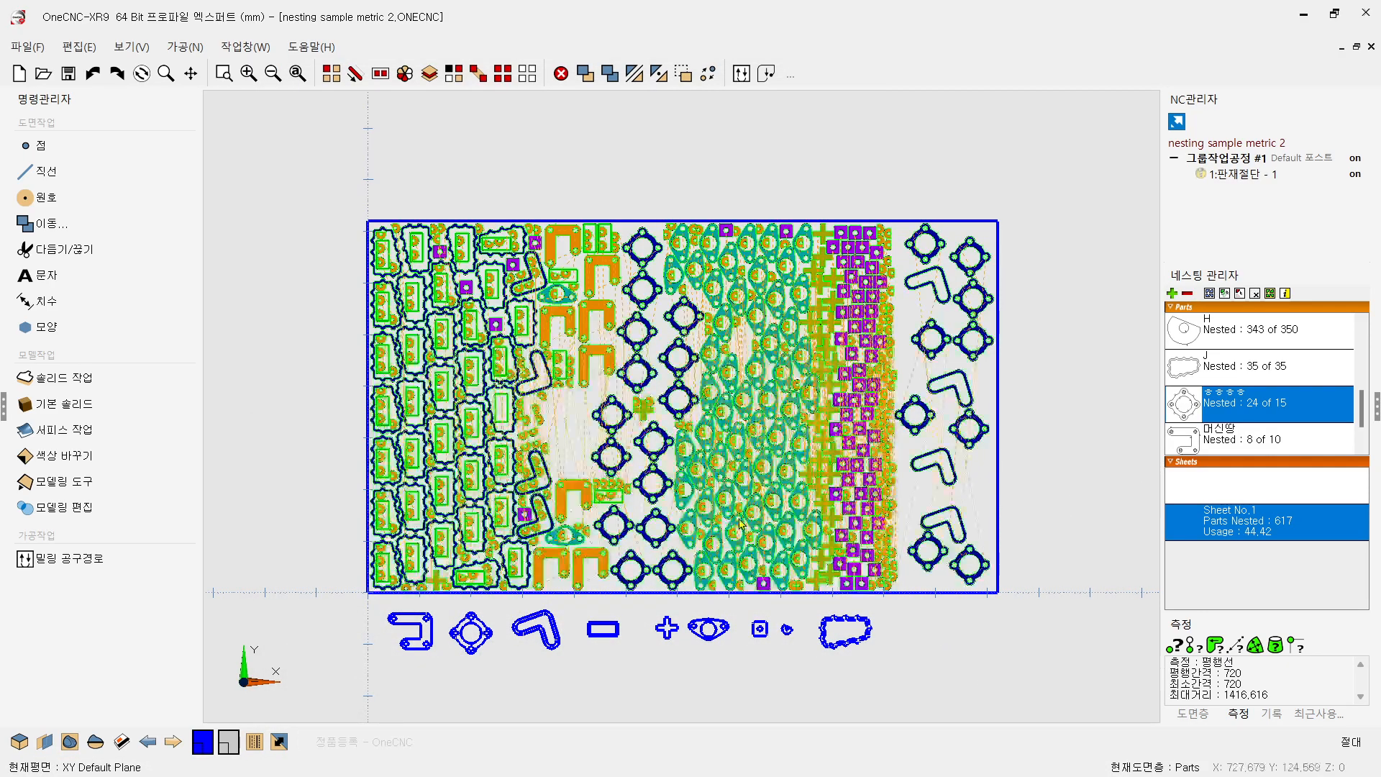
- Show the sheet cutting toolpath at an angle and open its live preview in a full-size window
middle_drag(773, 434, 849, 317)
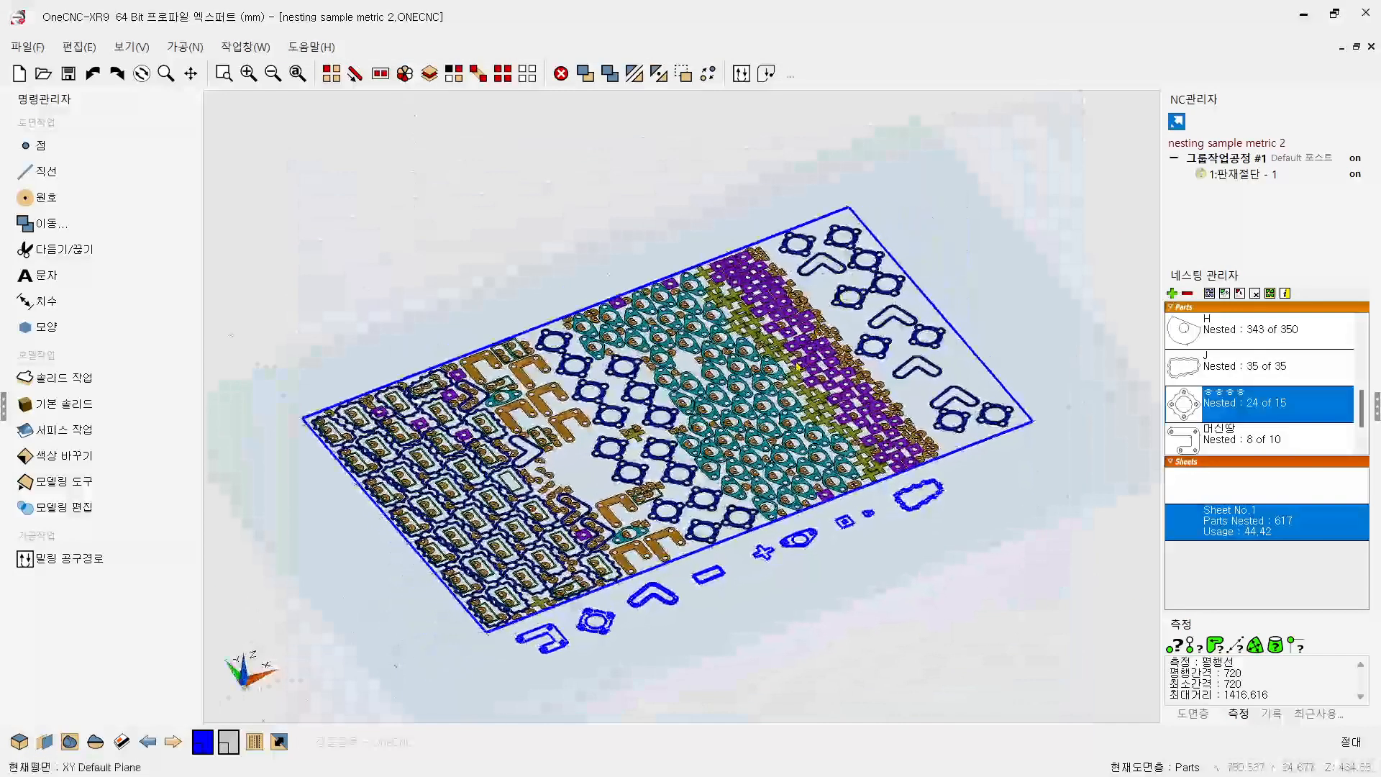
scroll(849, 316, up, 2)
click(1244, 177)
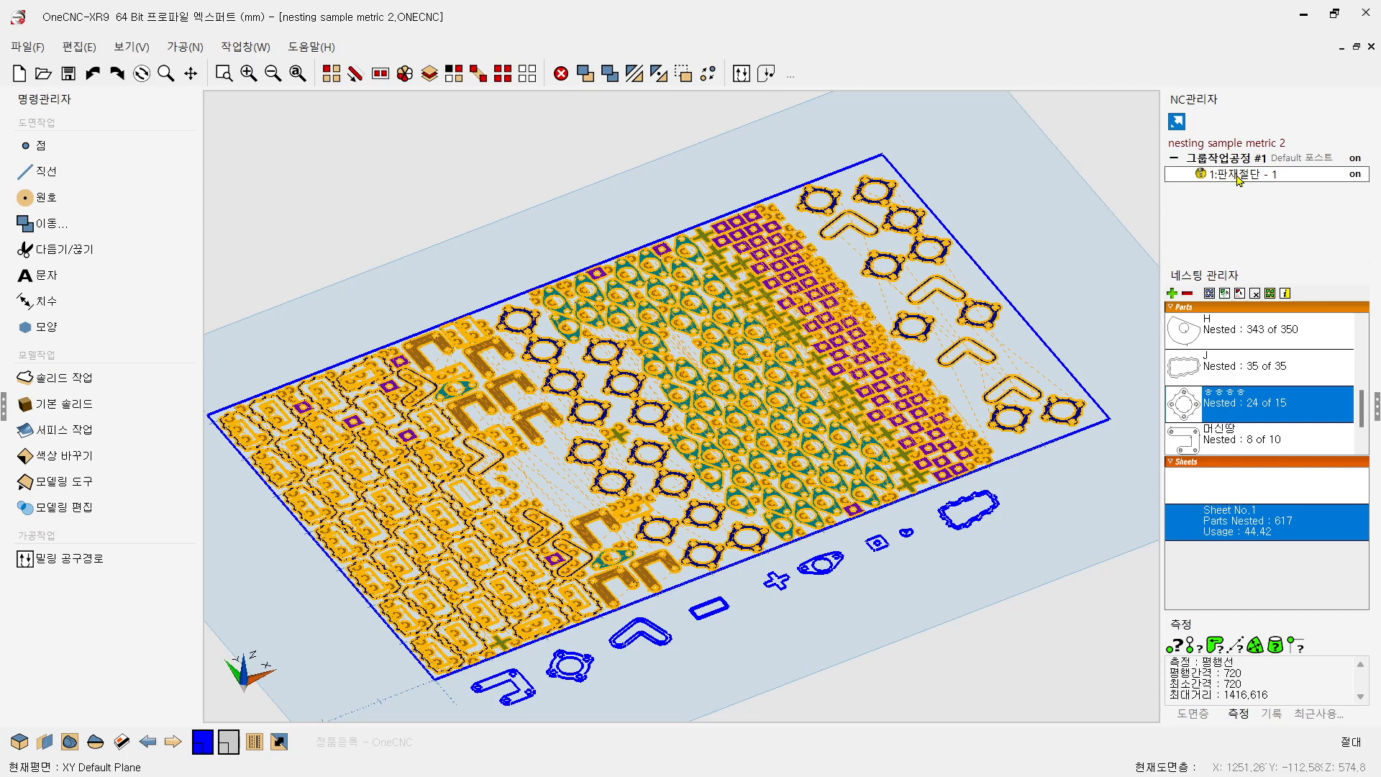
double_click(1236, 176)
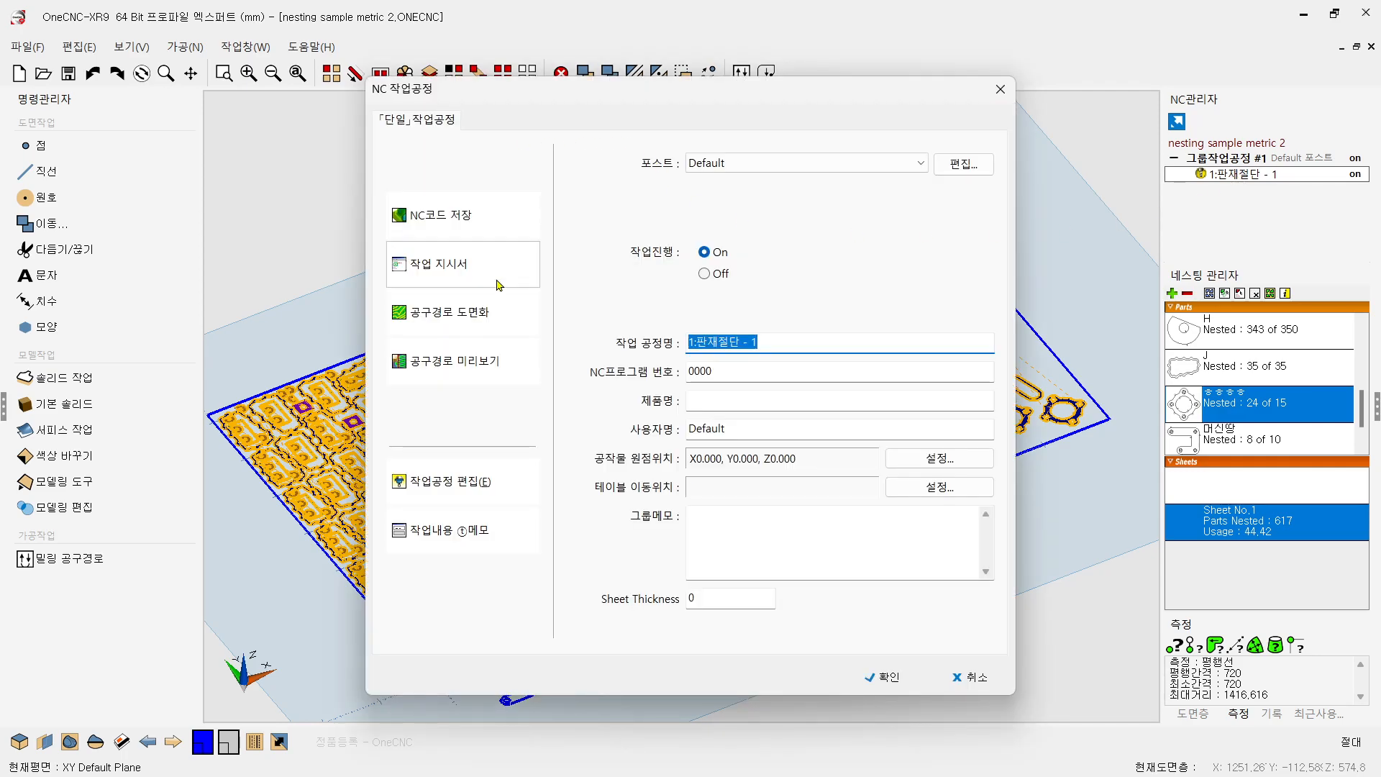
click(438, 365)
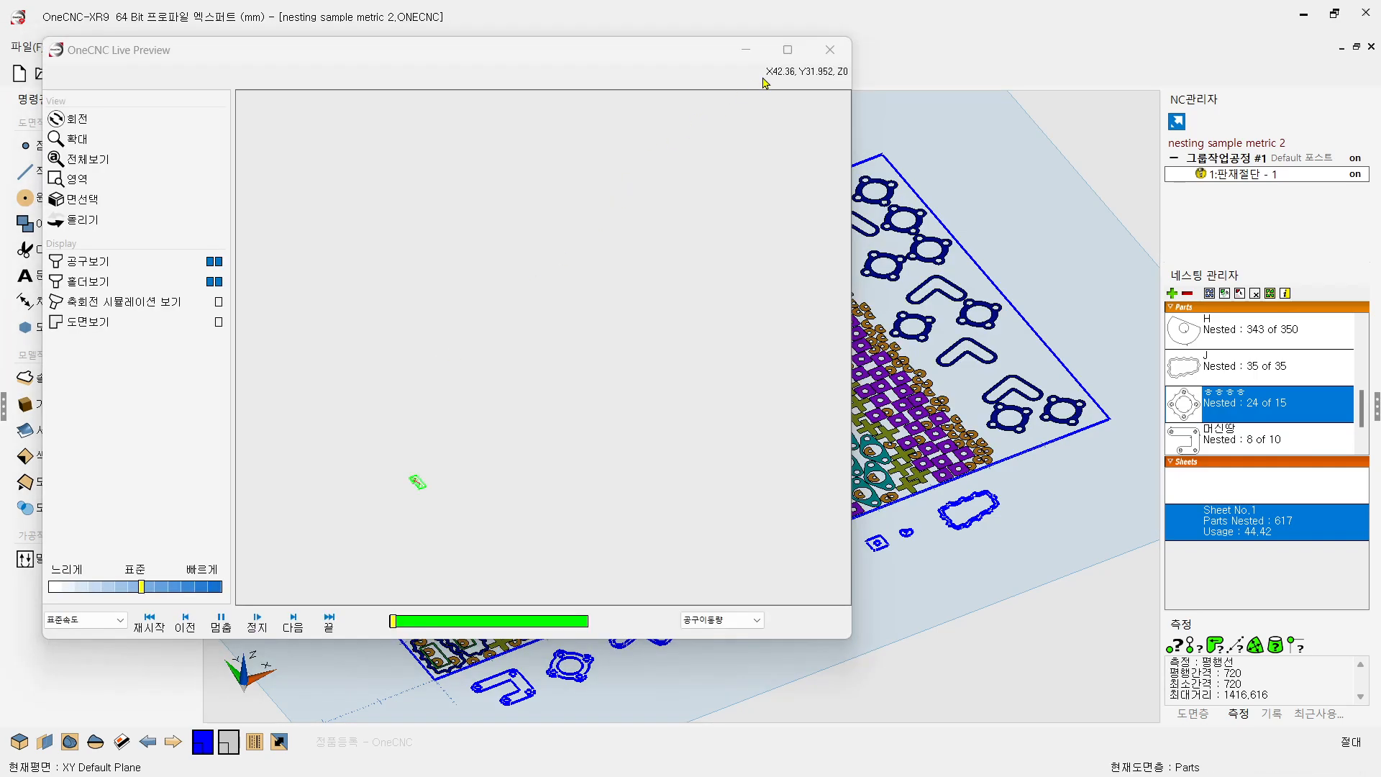
click(791, 49)
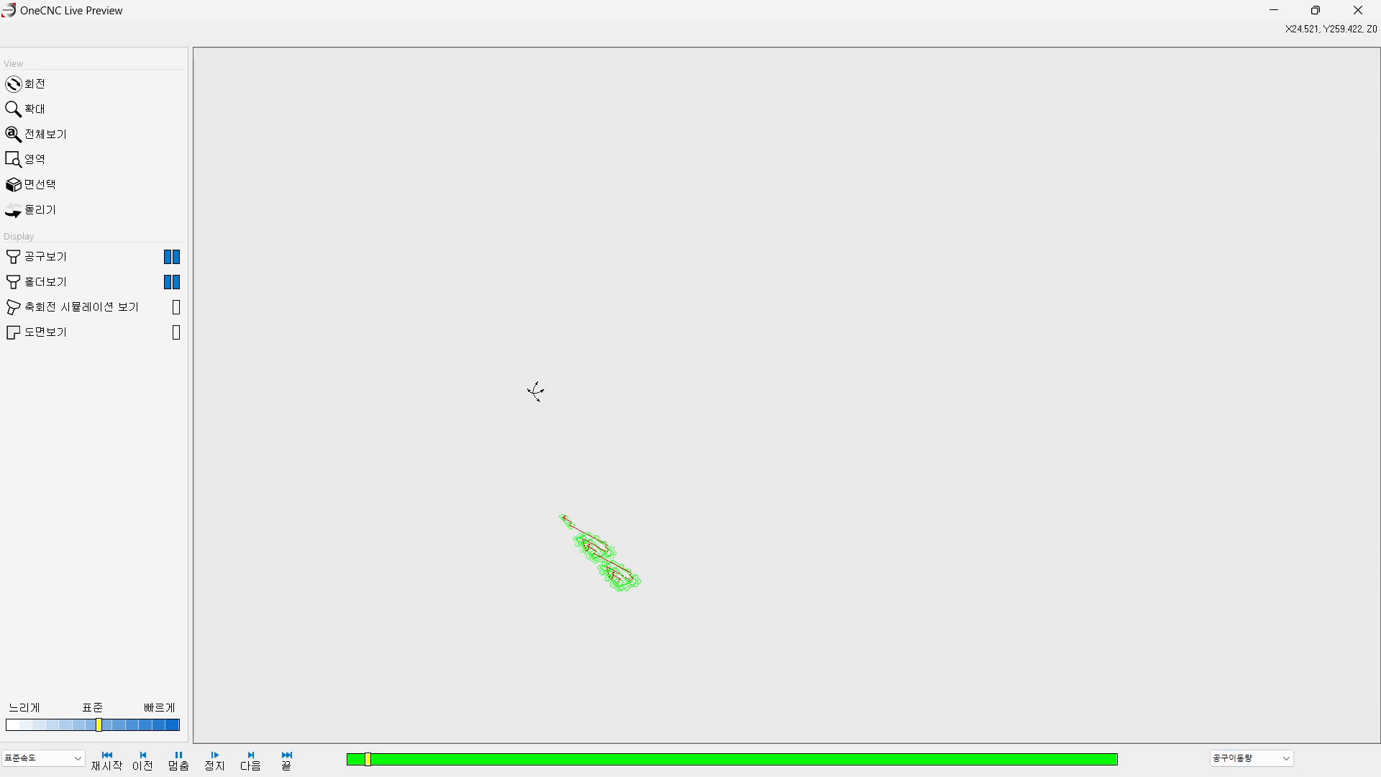
- Show the drawing in the toolpath preview, raise the playback speed to x20, and close the preview after watching it
click(123, 333)
scroll(639, 556, up, 2)
scroll(637, 553, up, 1)
scroll(496, 603, down, 1)
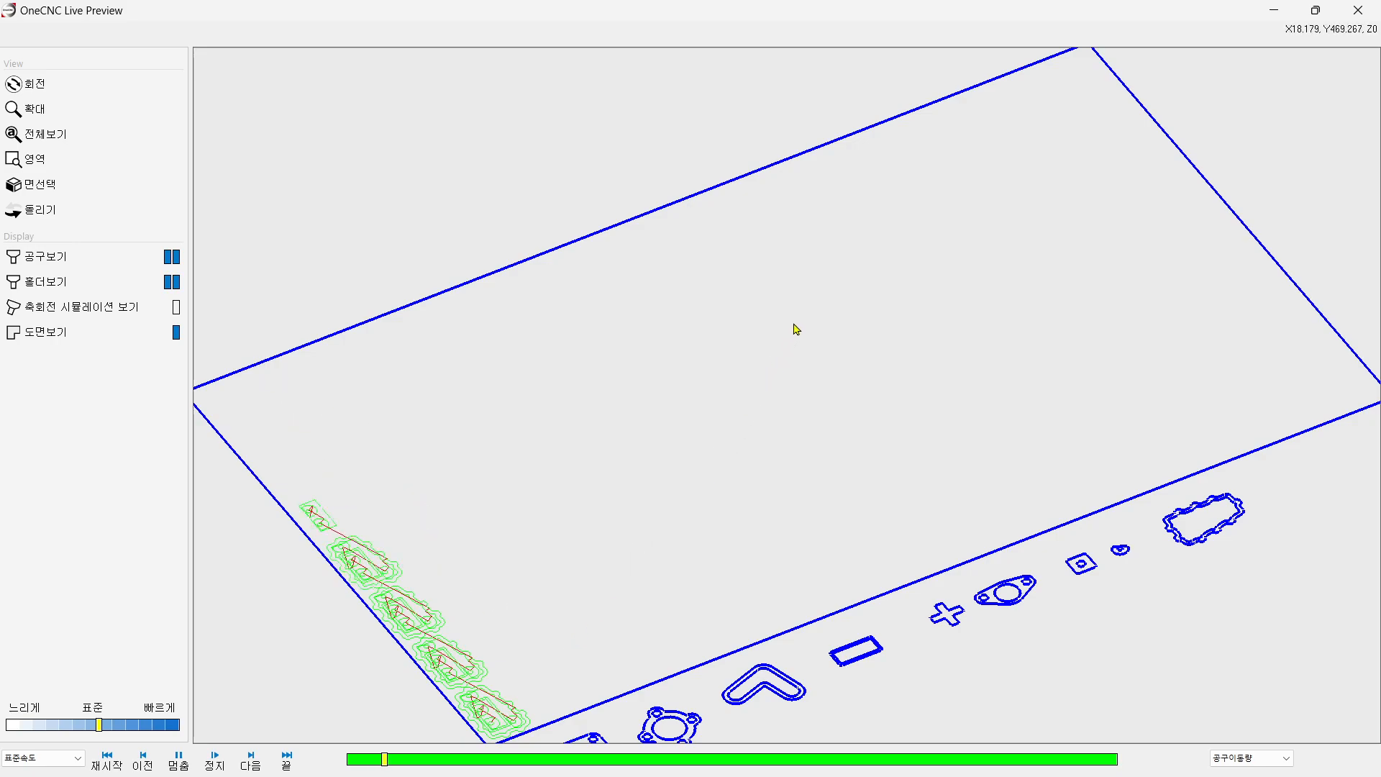
click(145, 727)
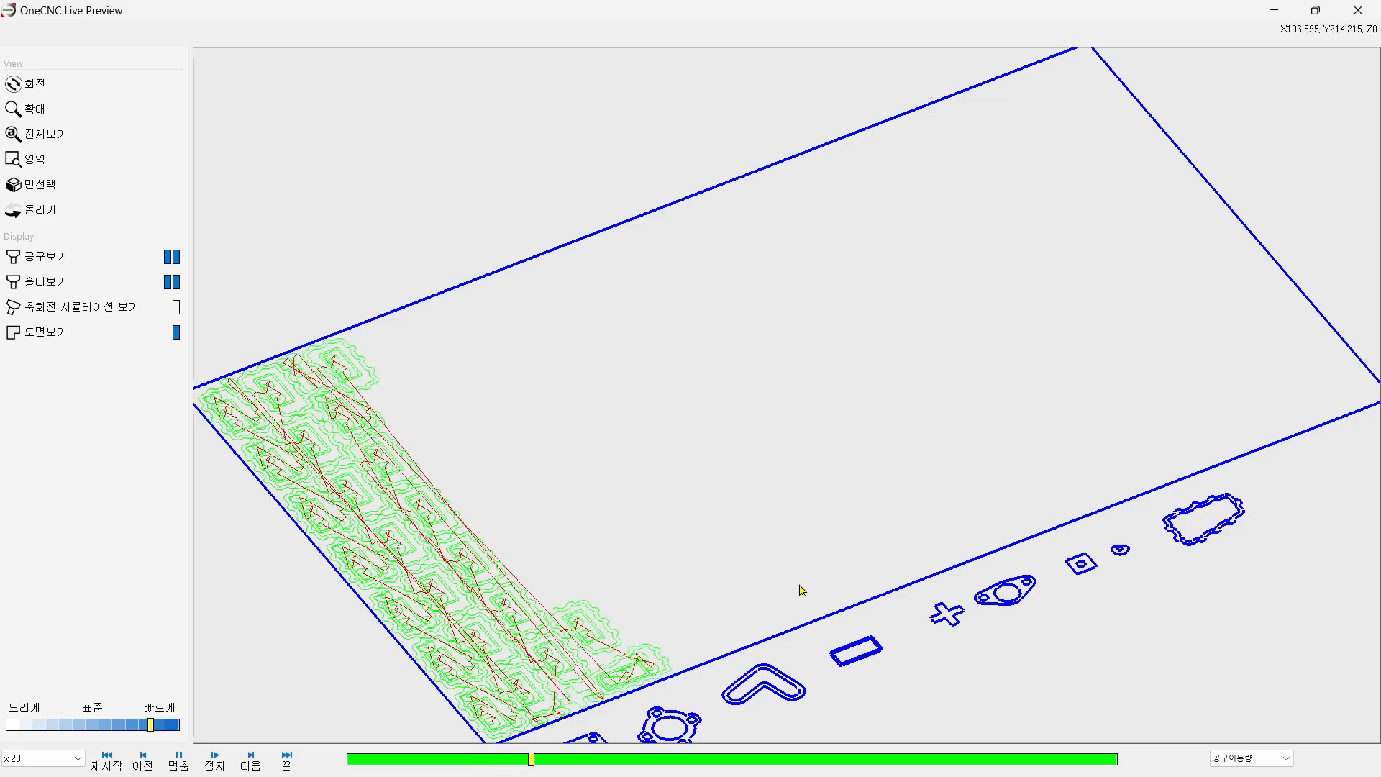
click(1356, 10)
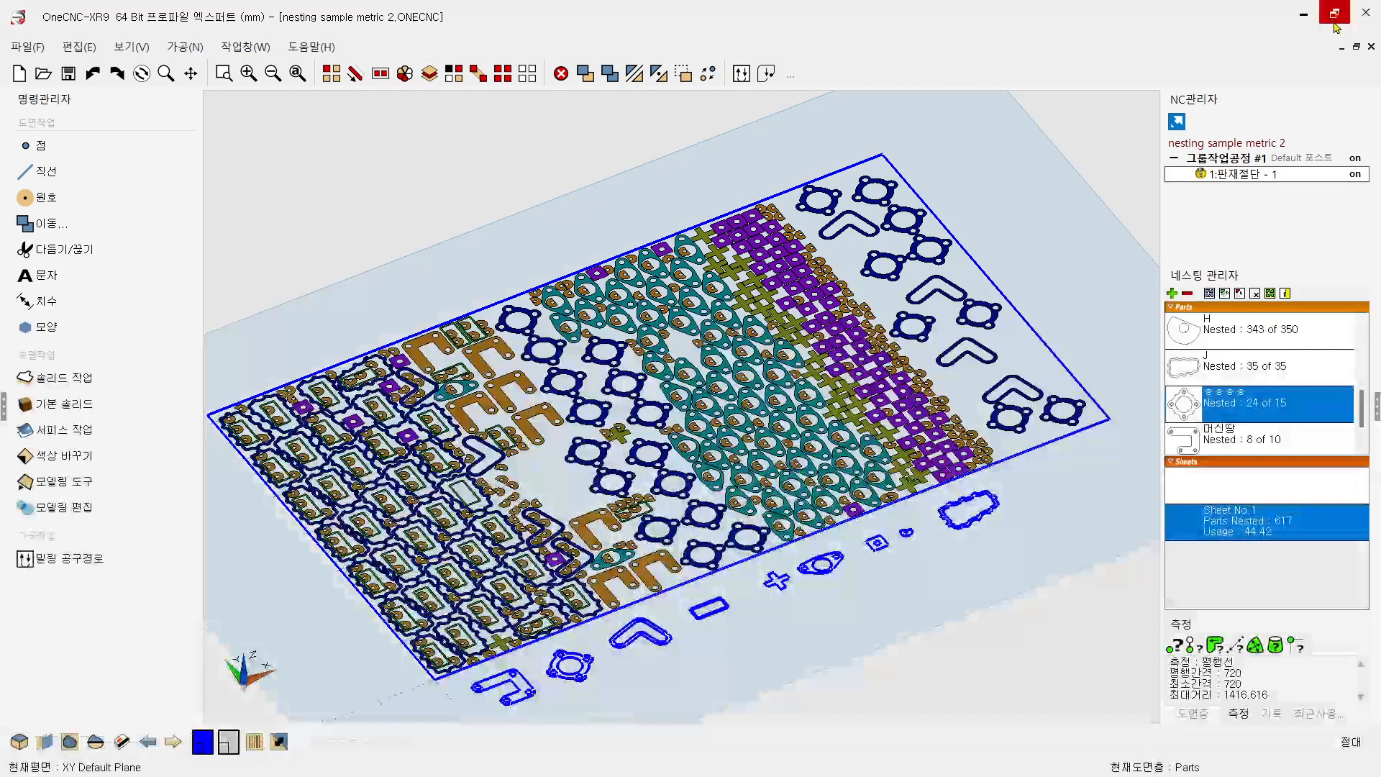
- Generate the job sheet for the sheet cutting operation, check its machining time and program details, and close it
double_click(1235, 177)
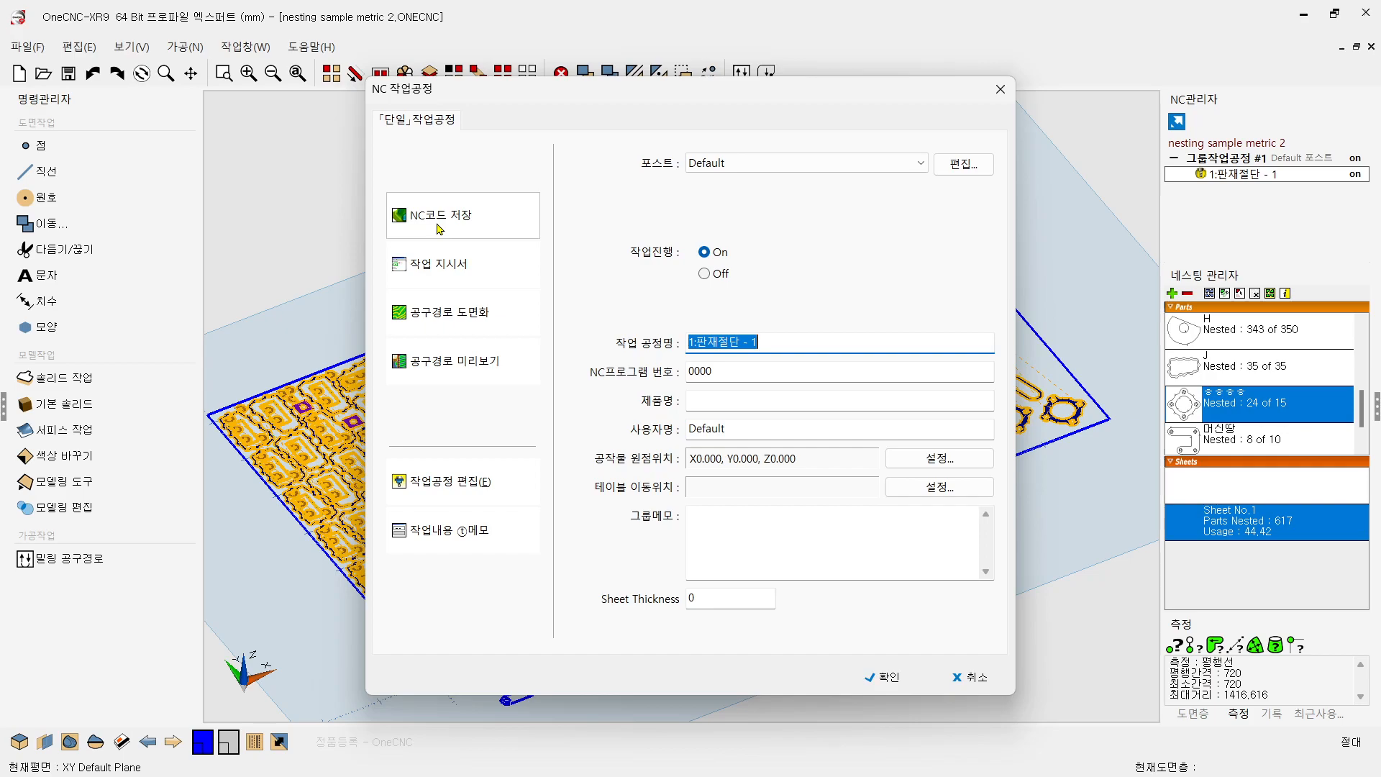
click(443, 263)
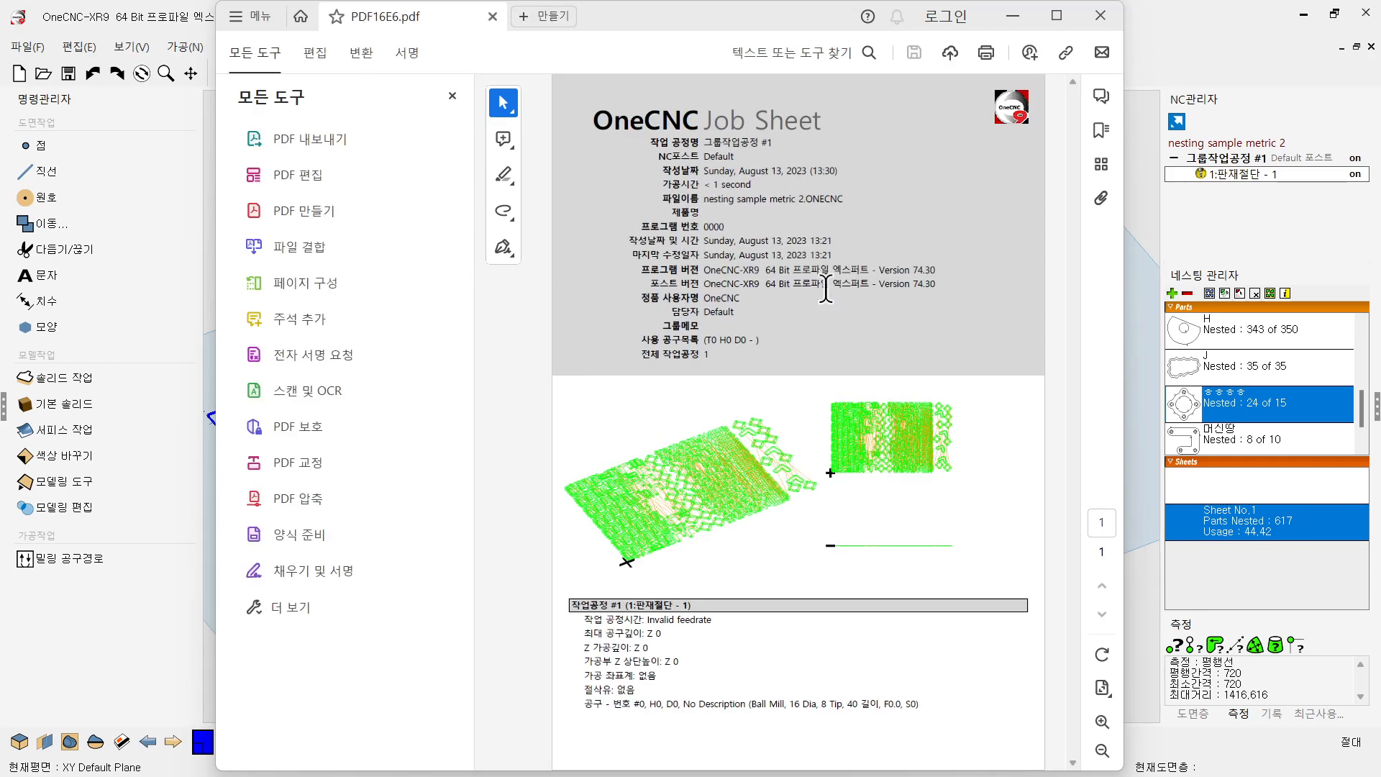
drag(765, 185, 712, 186)
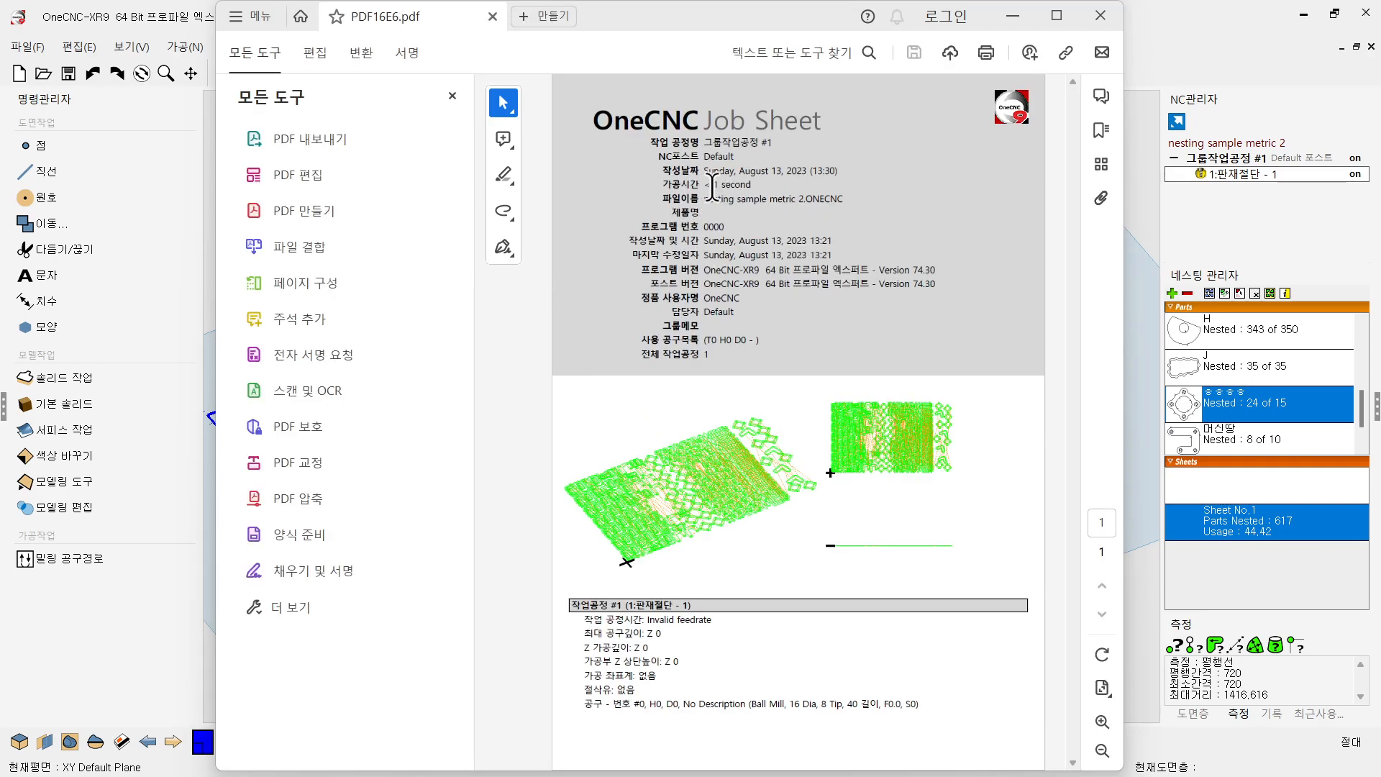
click(711, 296)
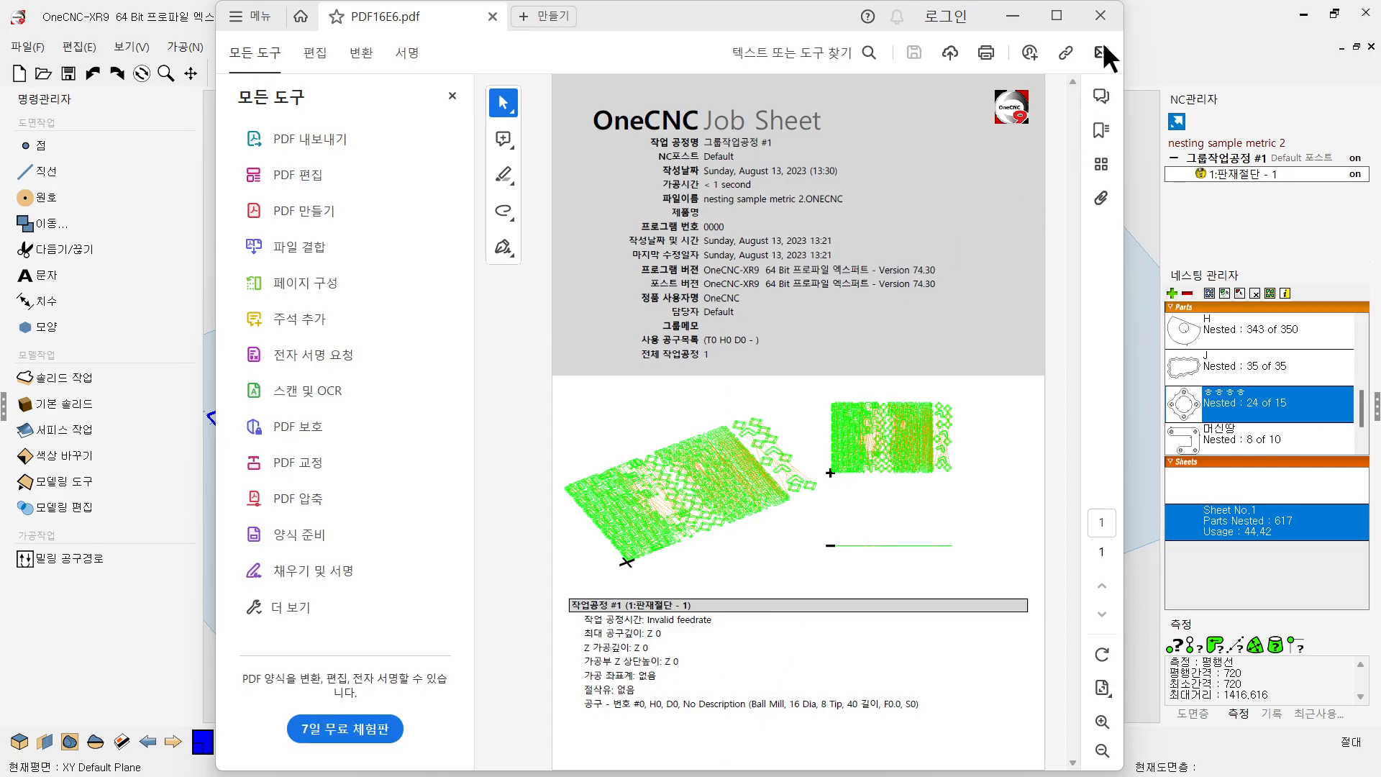
click(1100, 15)
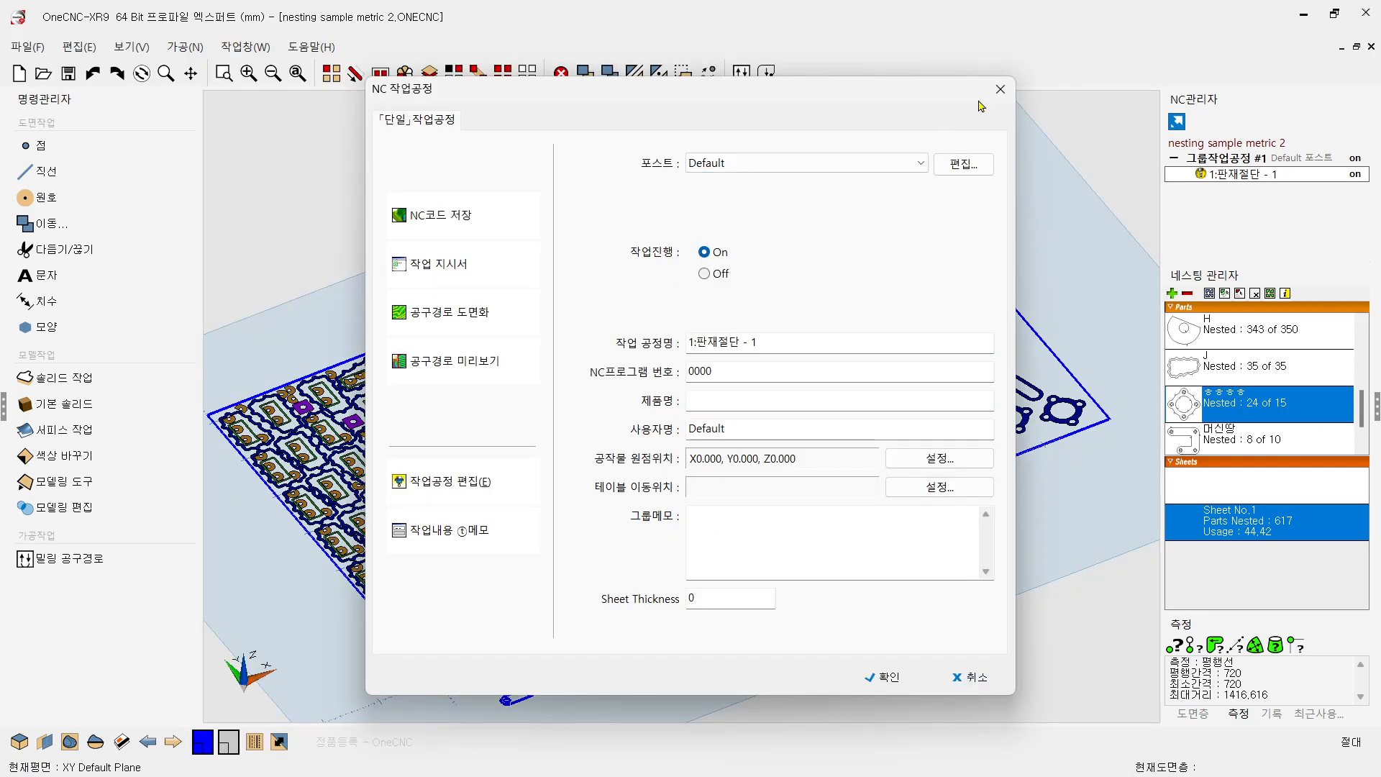
click(999, 90)
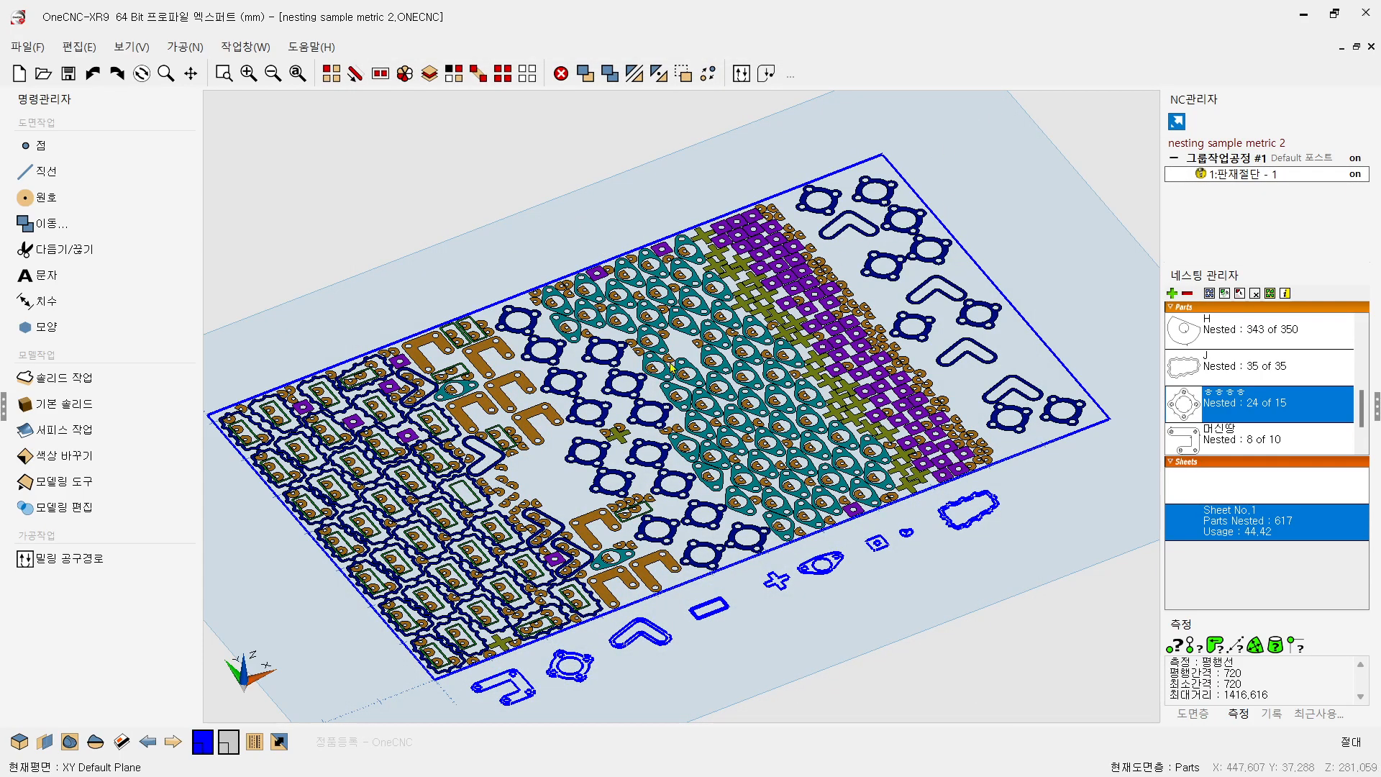
- Generate the nest information report with a cost of 100 per metre, and close it after reviewing the part costs
click(1284, 294)
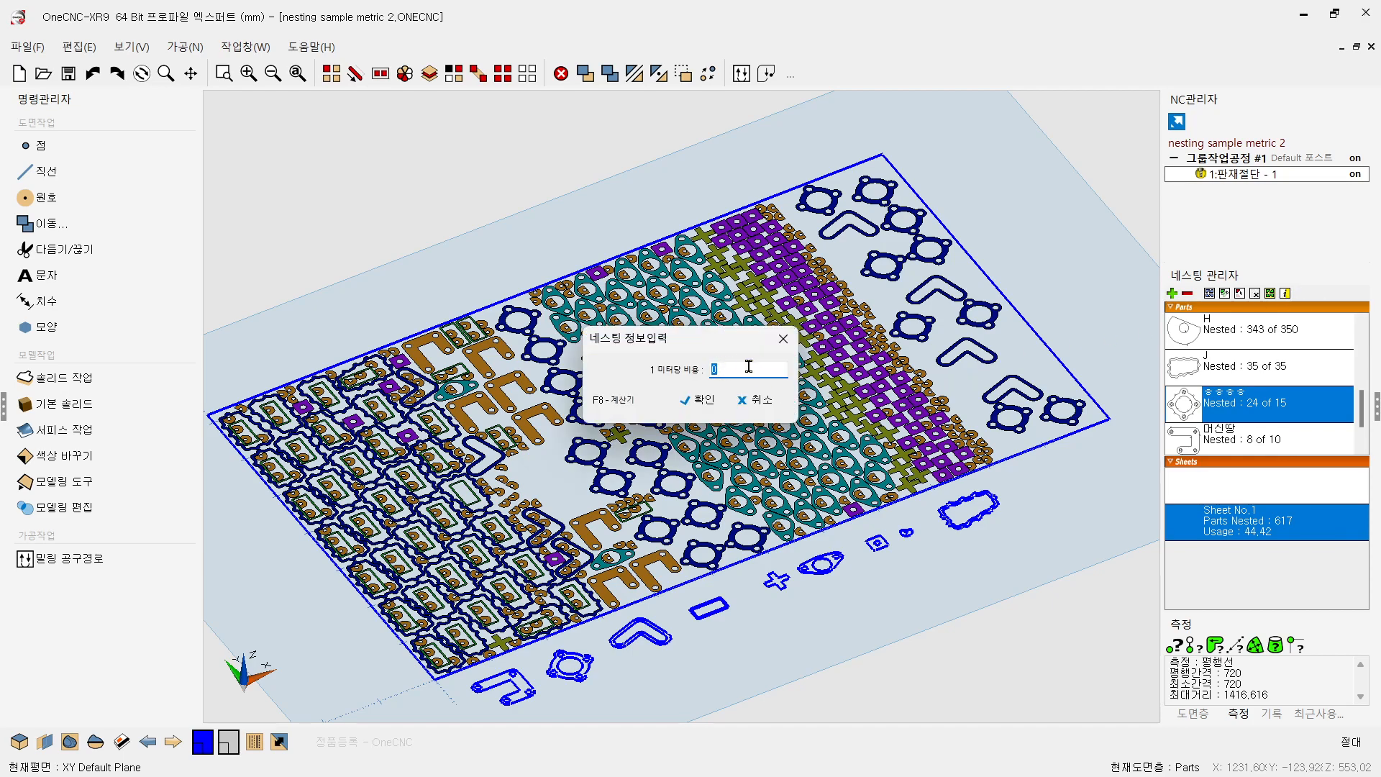
text(1)
click(702, 400)
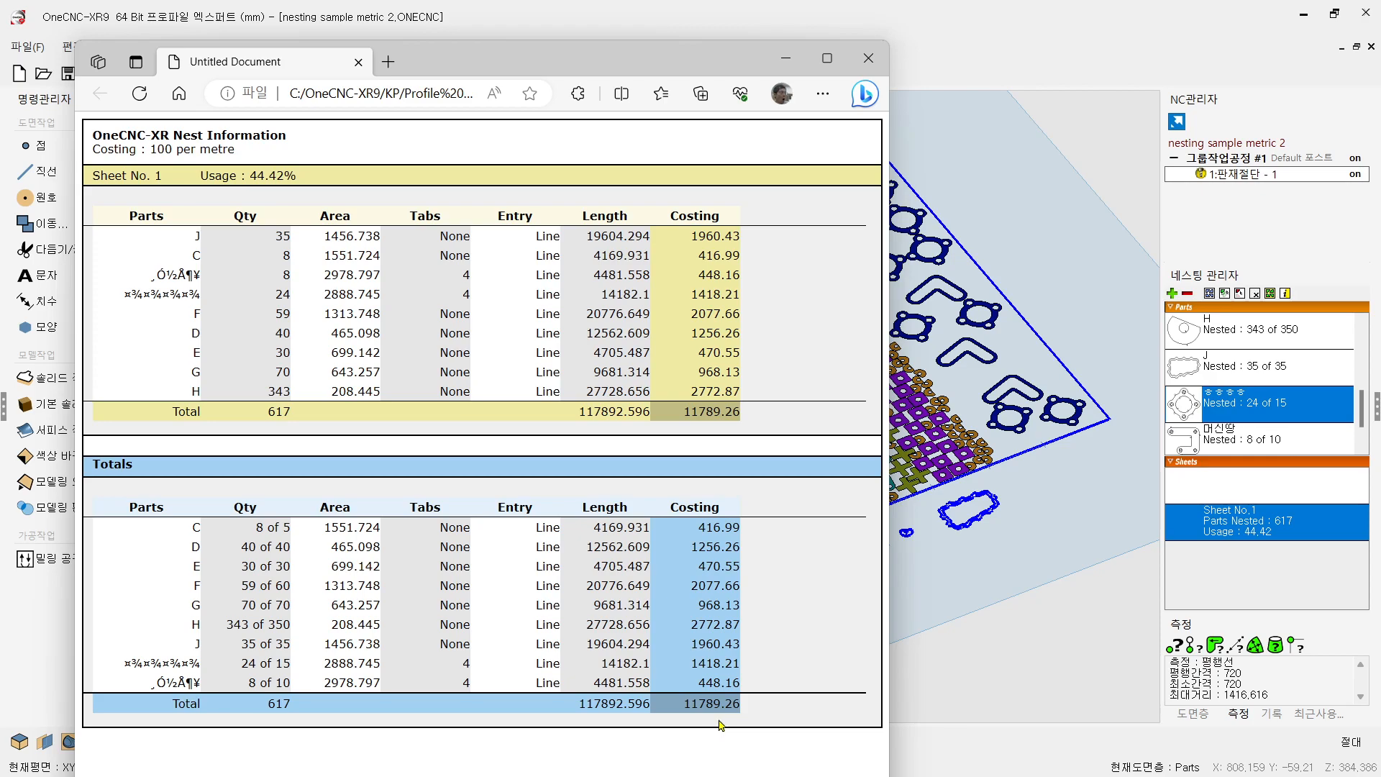
click(868, 58)
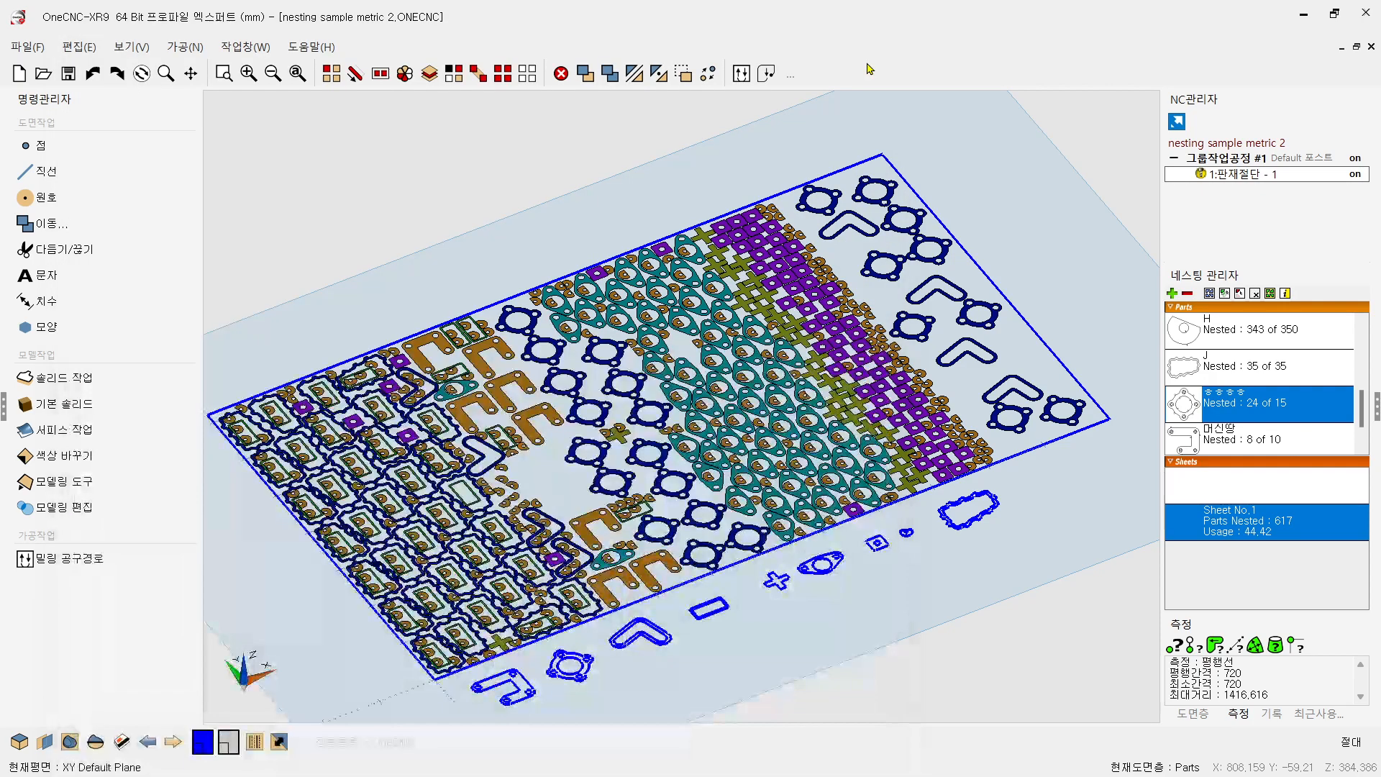
- Save the sheet cutting operation's NC code as nesting sample metric 2.NC using the Default post
double_click(1230, 176)
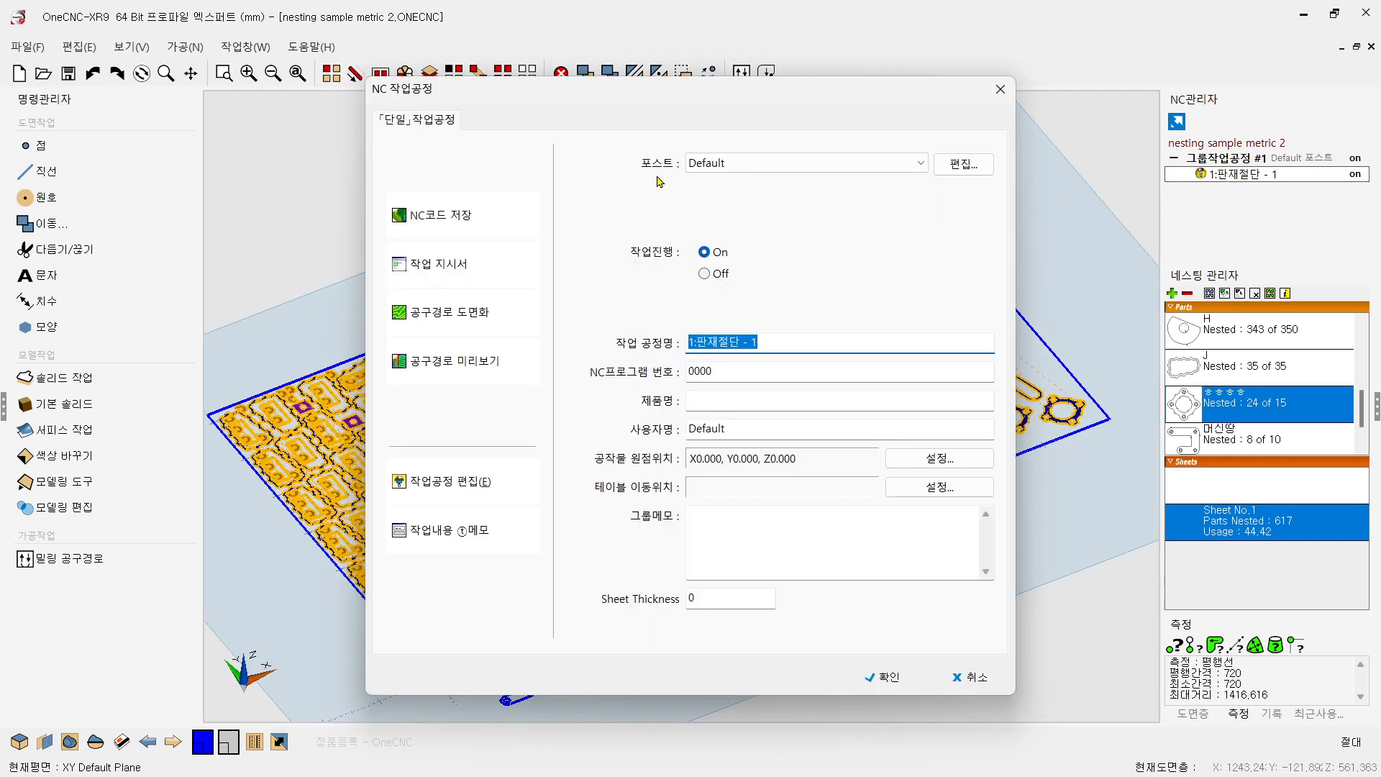
click(452, 216)
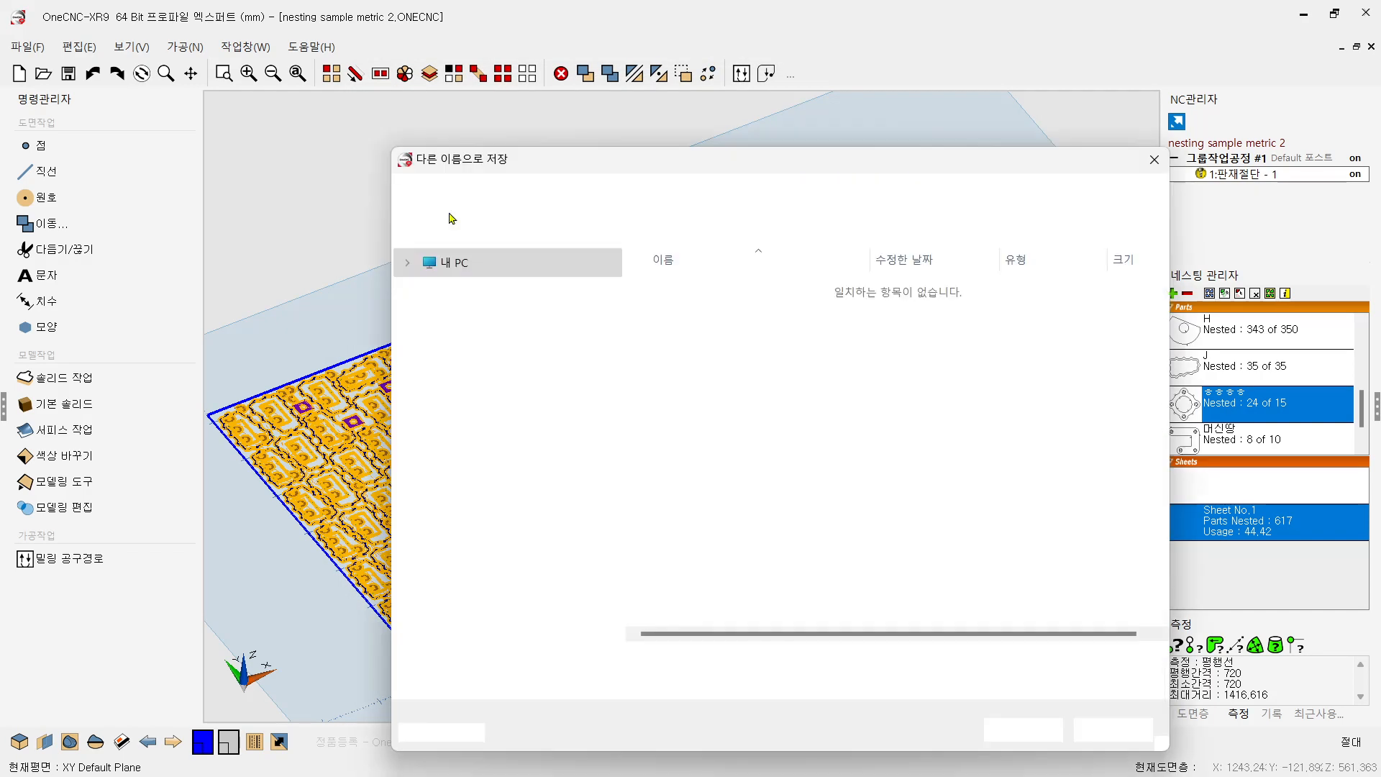
click(1020, 732)
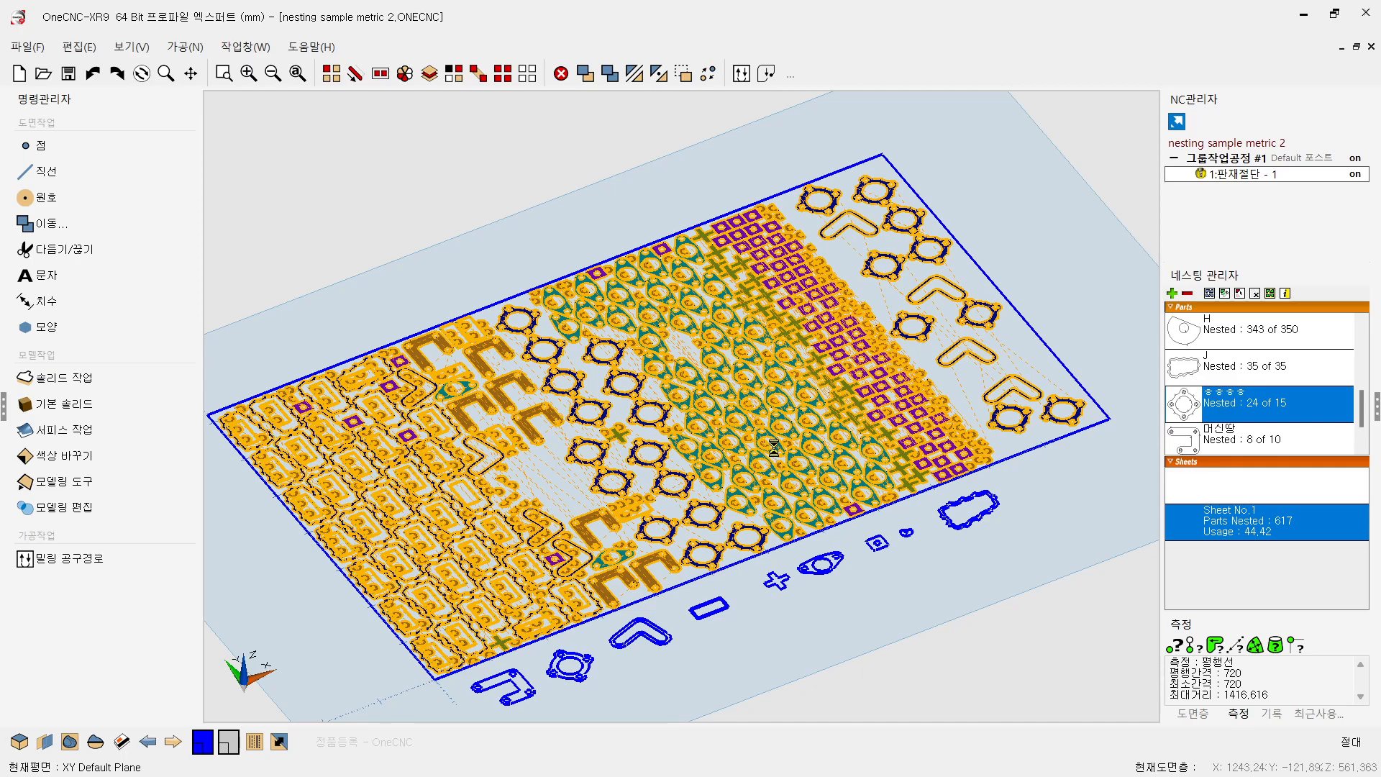
- Enlarge the NC code window, examine the program from the entered cutting codes through to its end, and close it
drag(695, 241, 533, 136)
drag(717, 554, 873, 714)
scroll(709, 462, down, 8)
scroll(691, 463, down, 3)
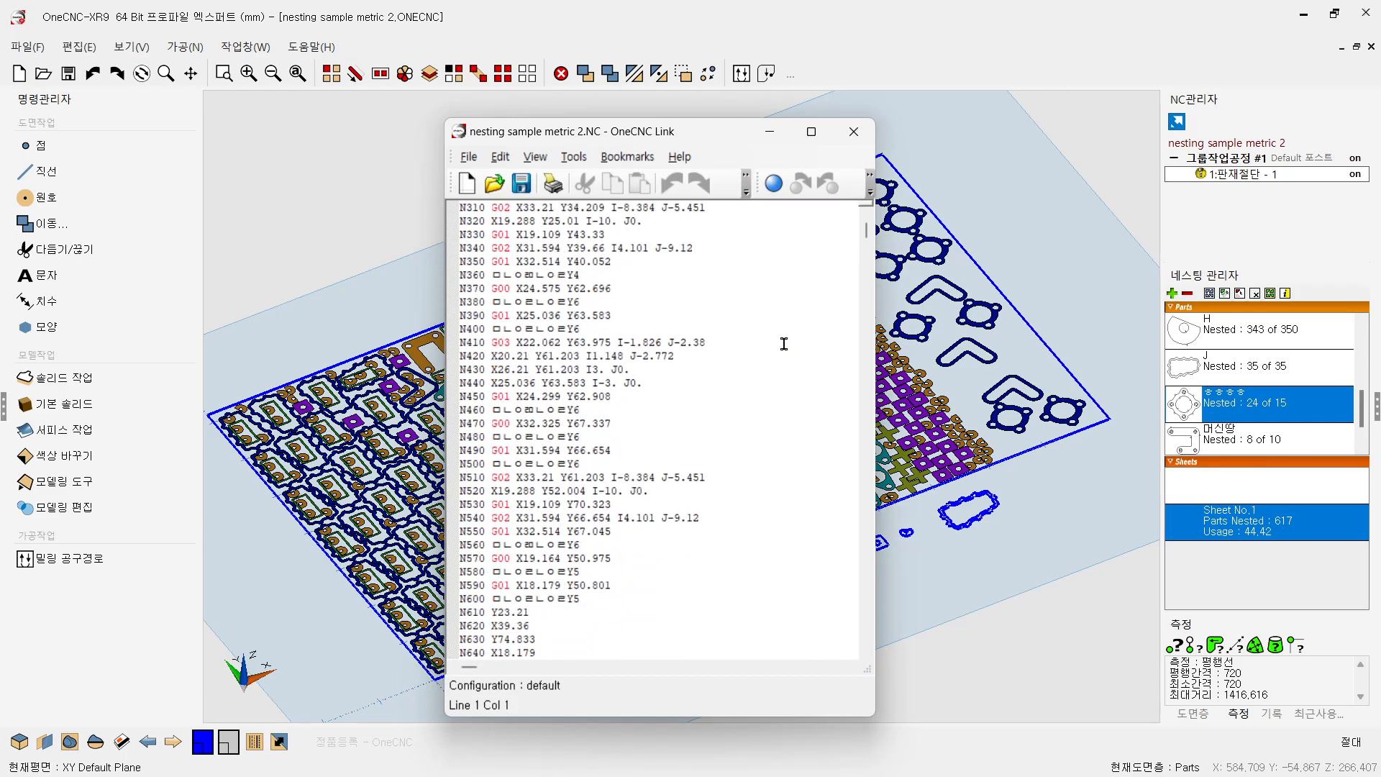
drag(865, 231, 849, 637)
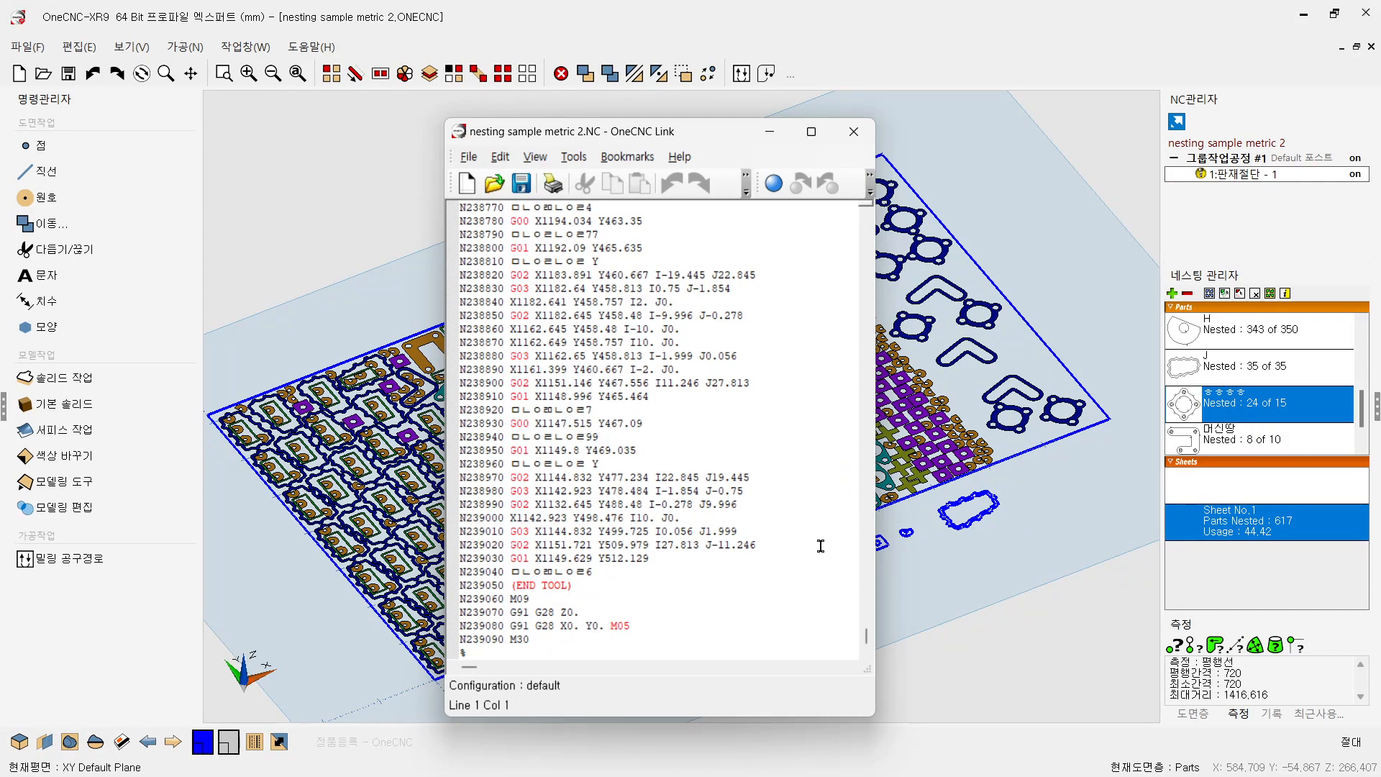
click(854, 131)
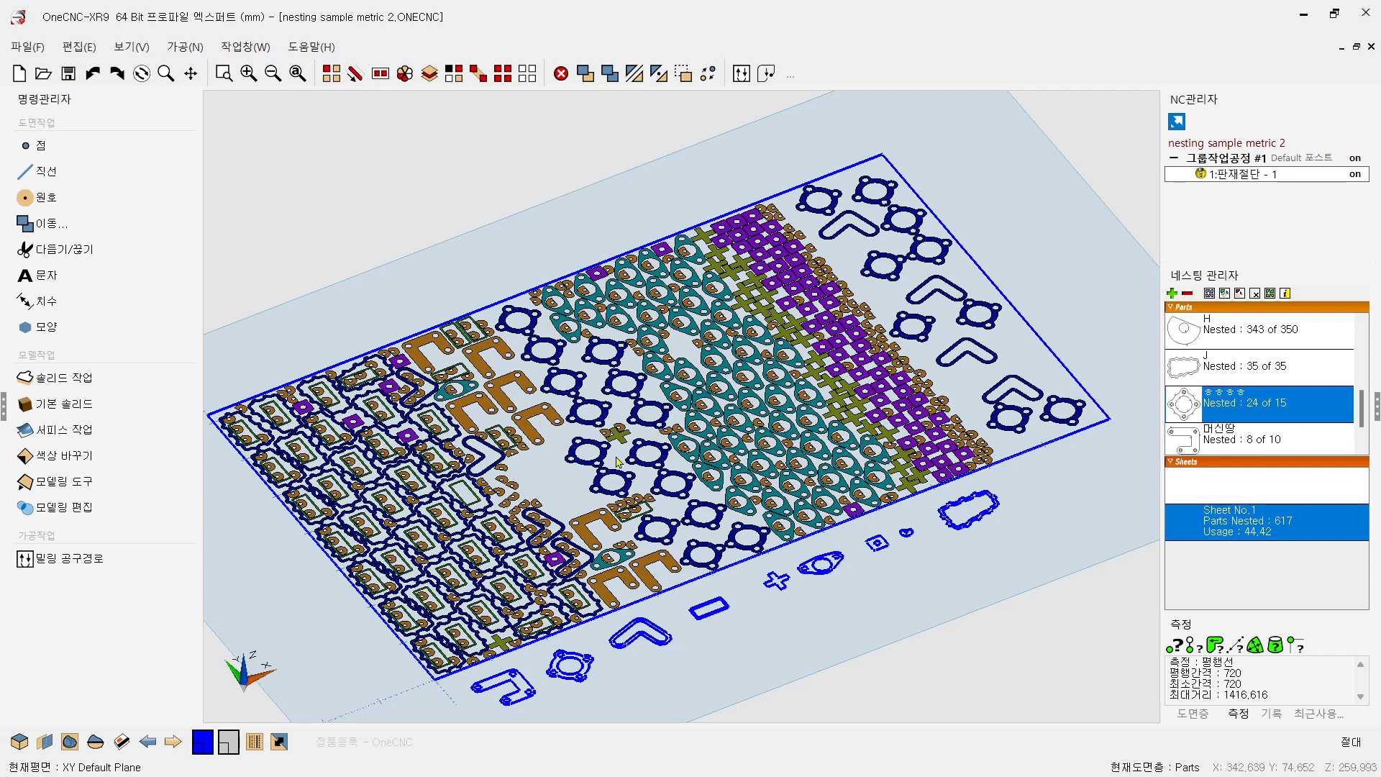
- Examine the nested sheet at an angle, and return it to the plan view with the whole sheet and part profiles in sight
scroll(719, 440, down, 1)
middle_drag(731, 437, 752, 437)
scroll(754, 442, up, 1)
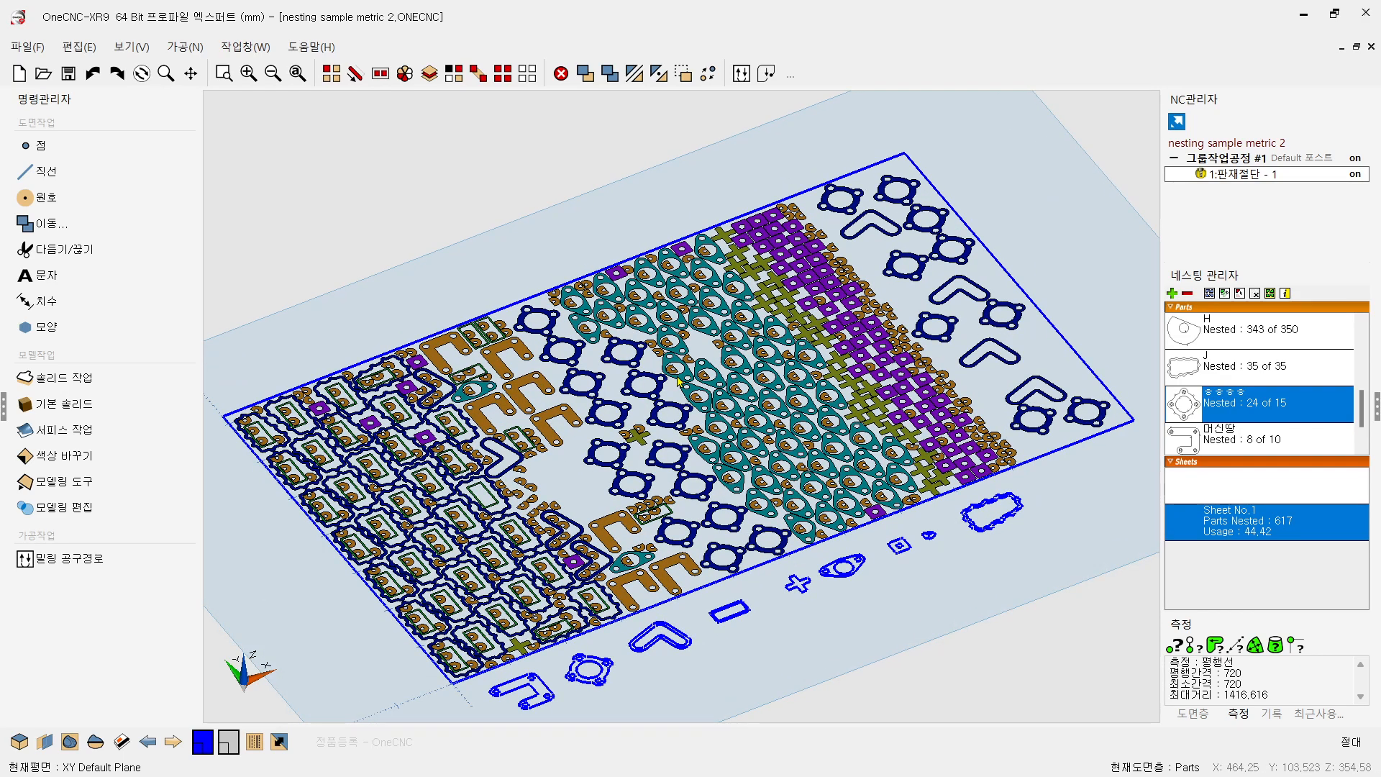
middle_drag(681, 379, 685, 350)
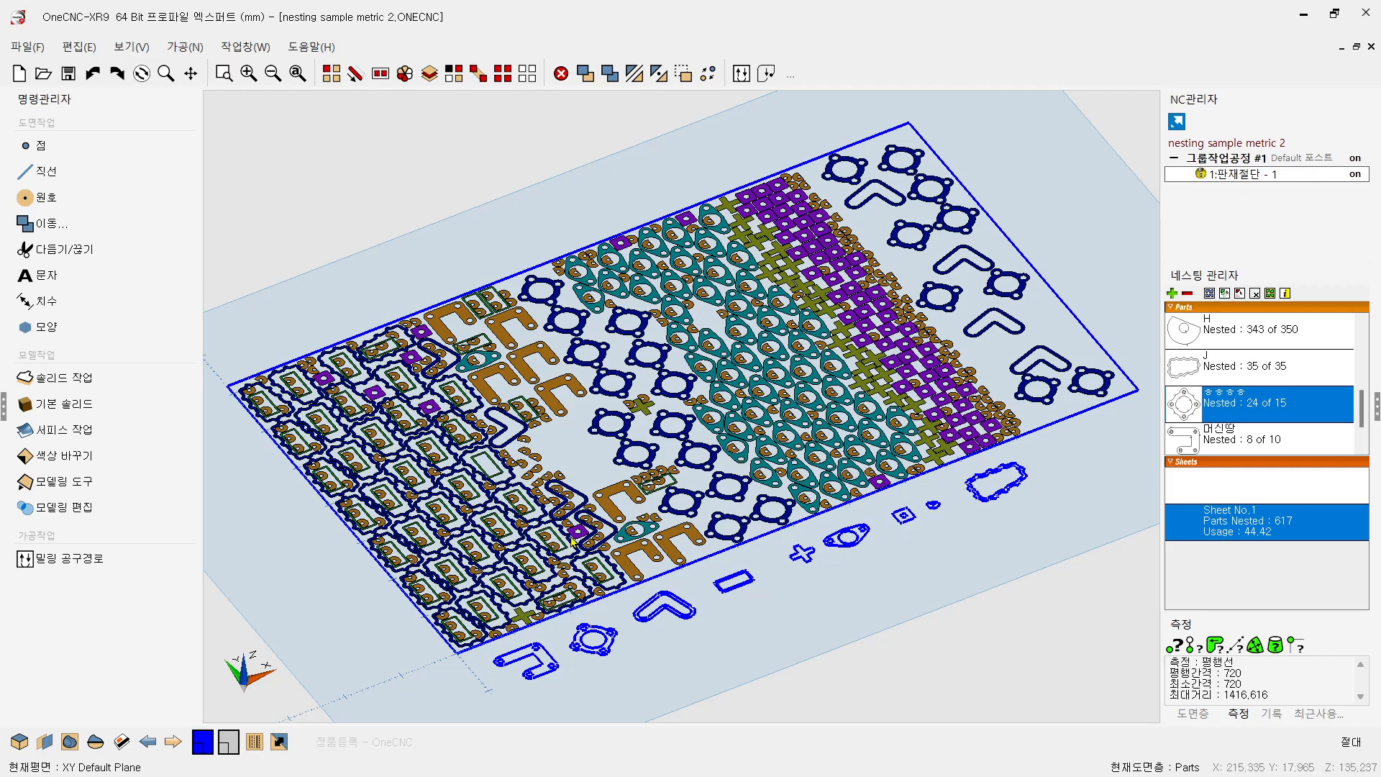
scroll(573, 541, up, 1)
right_click(638, 502)
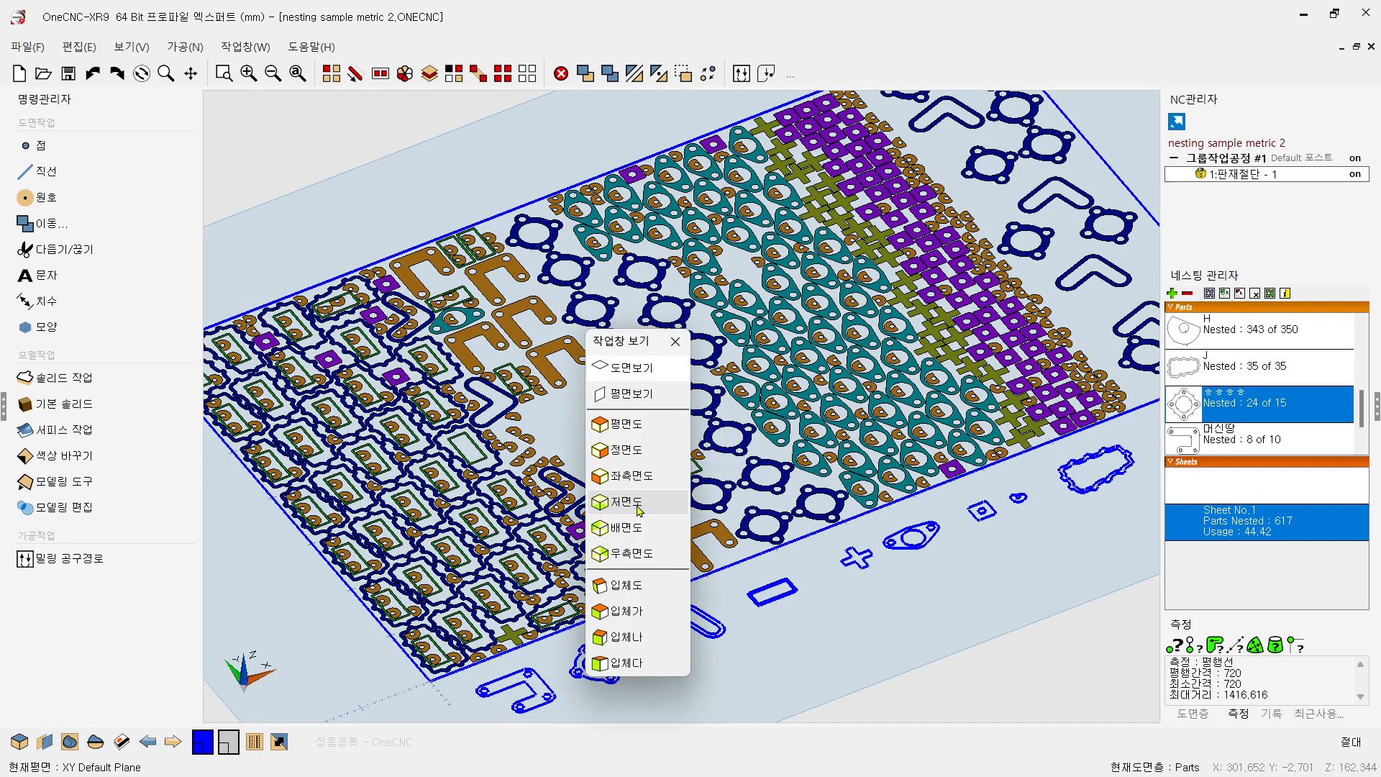
click(637, 426)
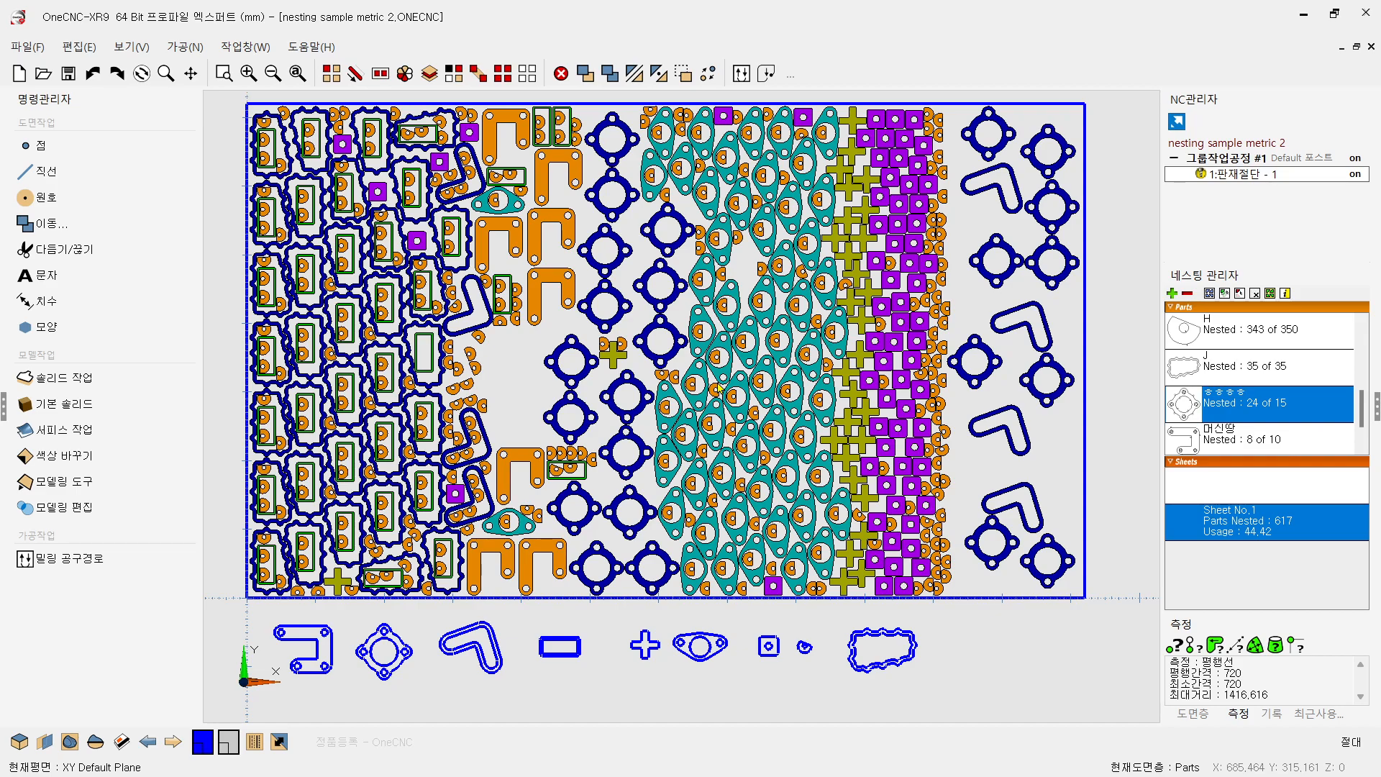
scroll(746, 445, down, 1)
mouse_move(748, 441)
middle_down()
mouse_move(730, 446)
mouse_move(773, 436)
middle_up()
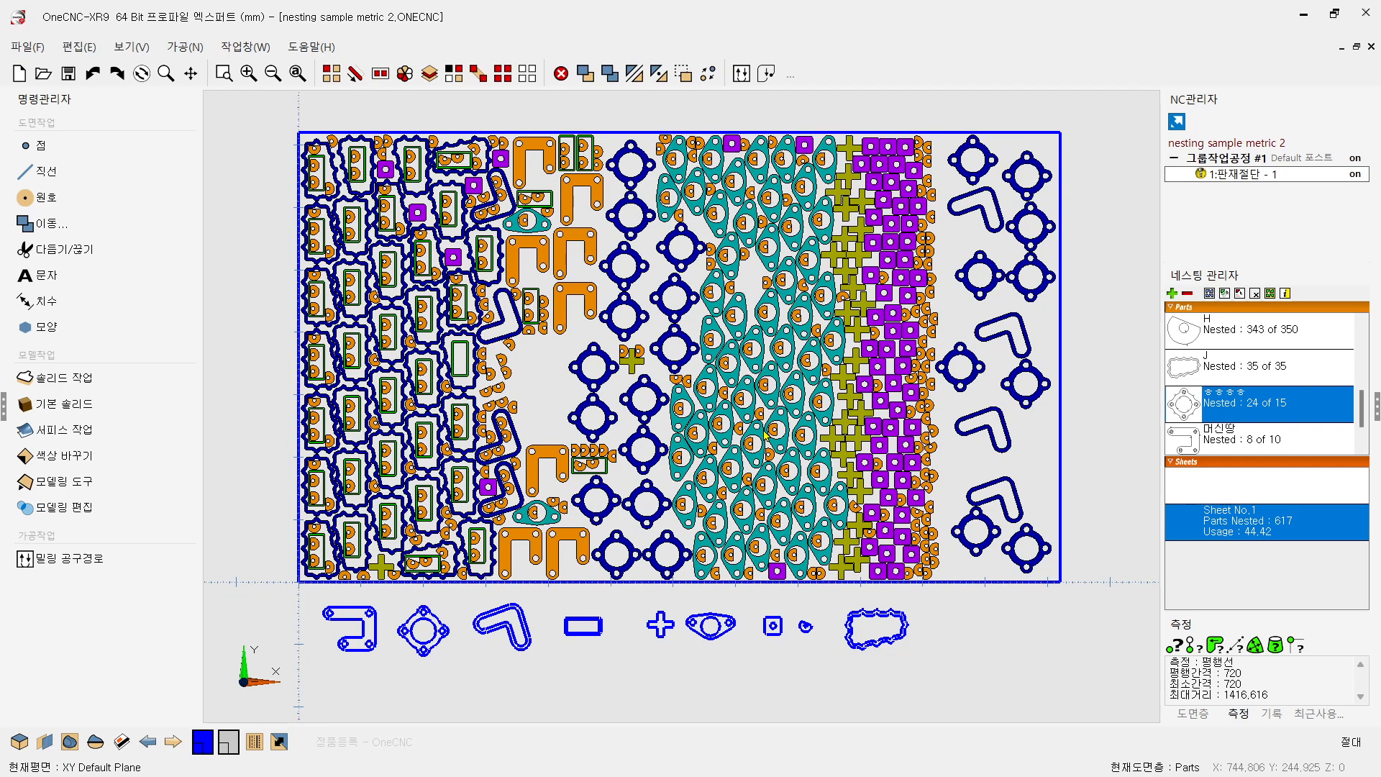